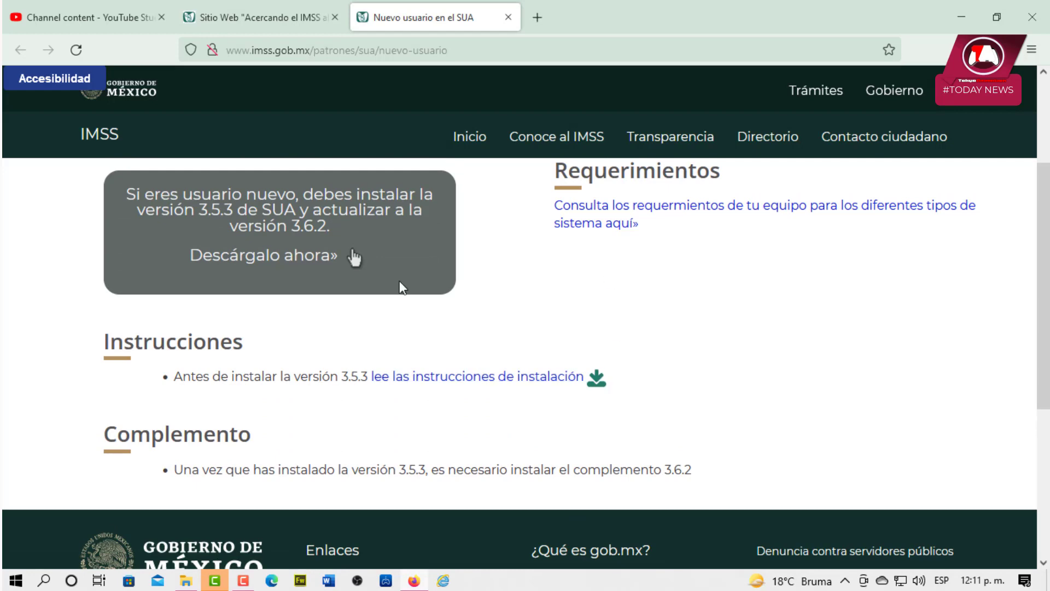
# - Download the SUA 3.5.3 installer InstaladorSUA353.exe and the 3.6.2 update VersionSUA362.exe from the IMSS site
pyautogui.click(305, 256)
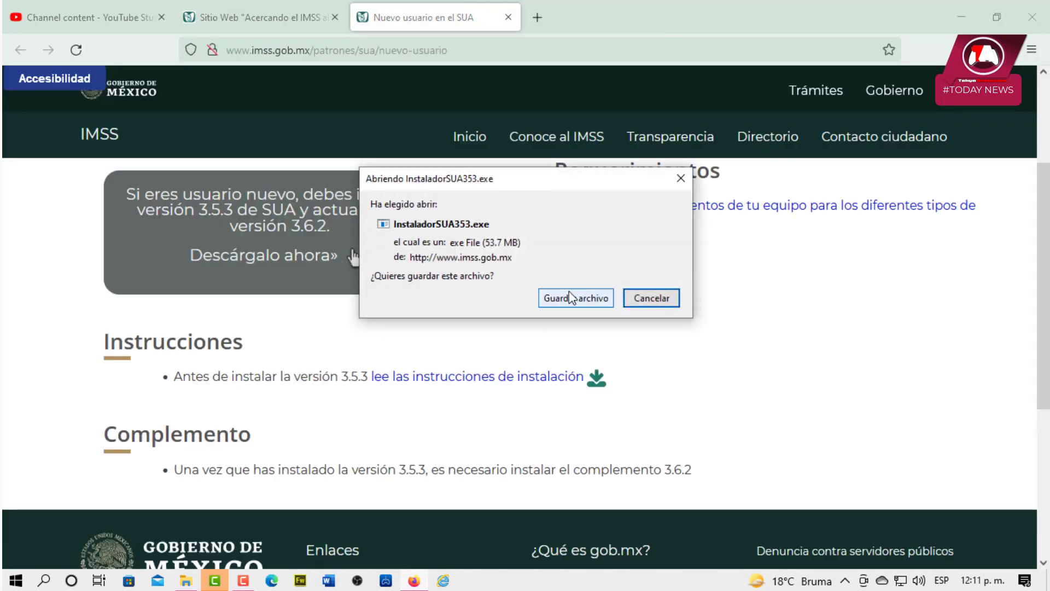
pyautogui.click(569, 297)
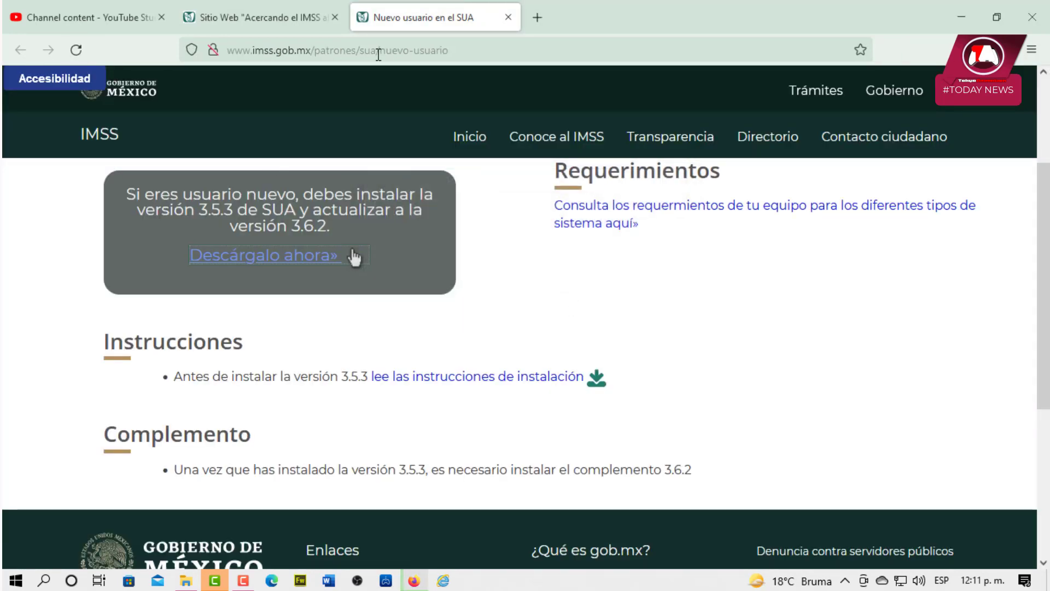
pyautogui.click(241, 16)
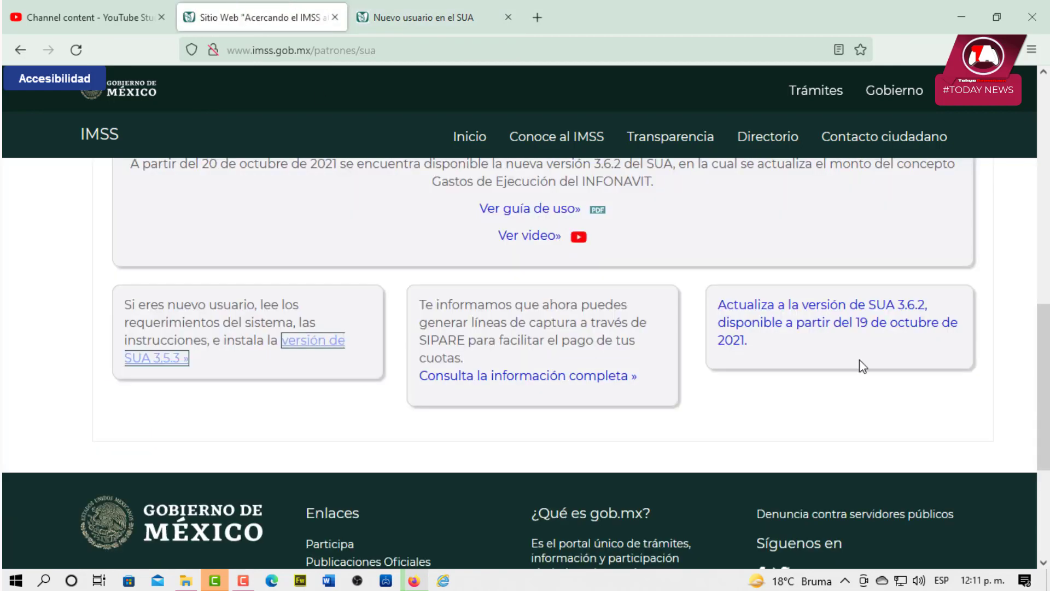
pyautogui.click(871, 311)
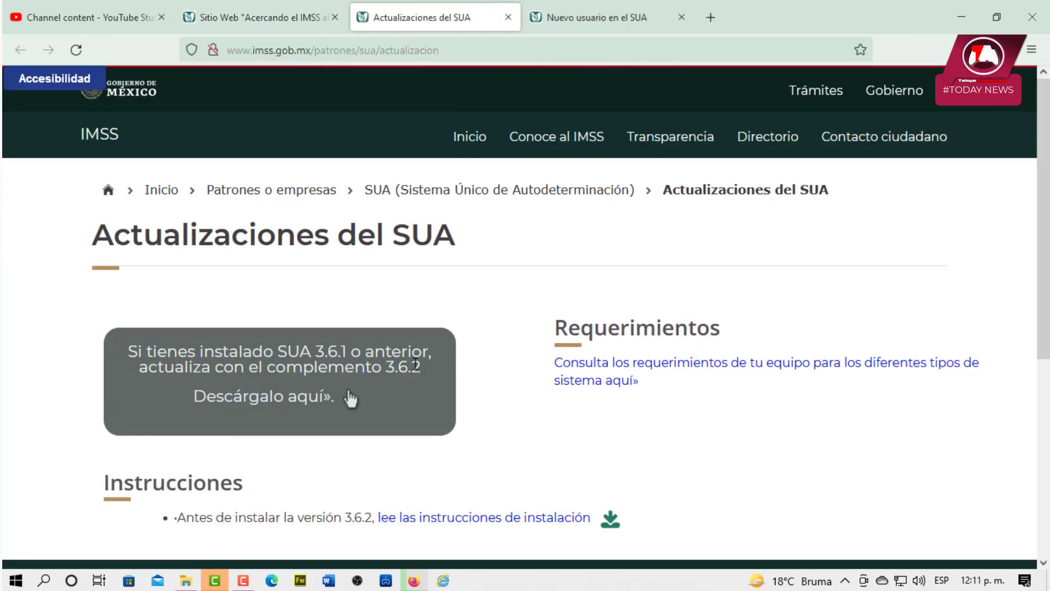
pyautogui.click(314, 398)
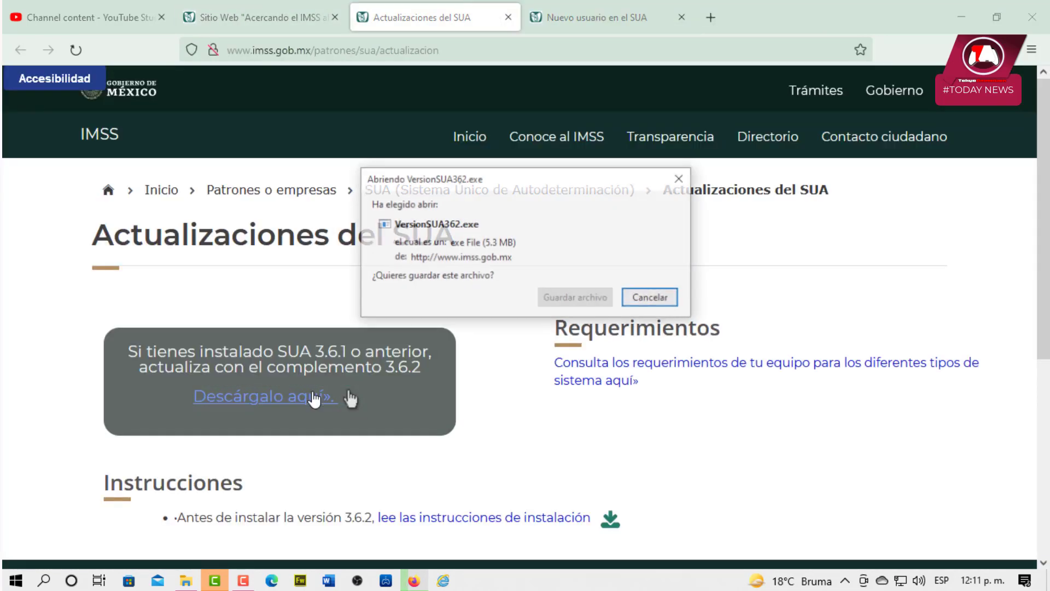
pyautogui.click(581, 300)
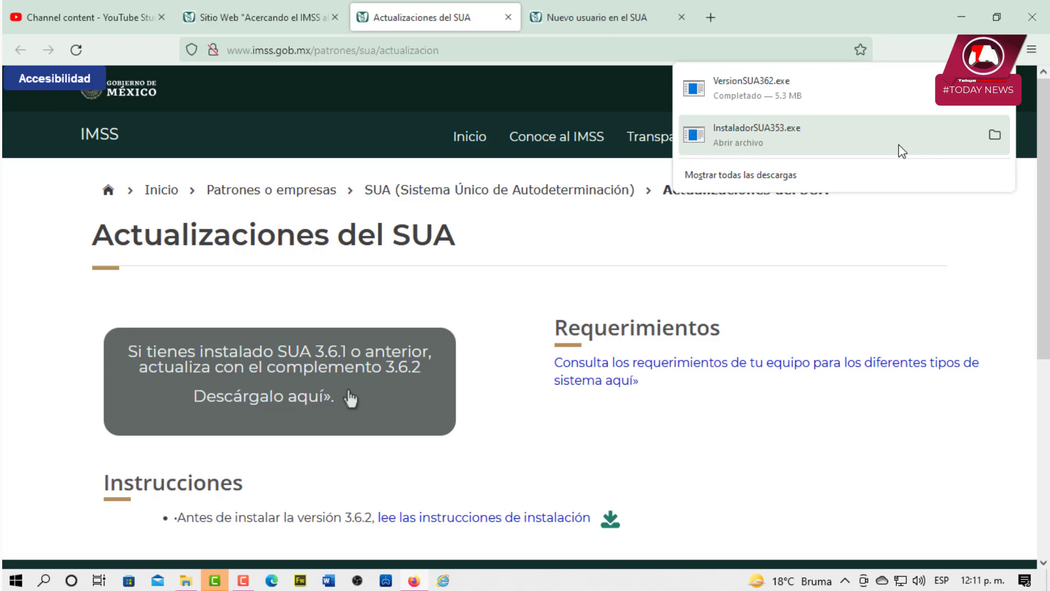
# - Run InstaladorSUA353.exe from the downloads folder and advance the installation wizard to the destination folder page
pyautogui.click(996, 134)
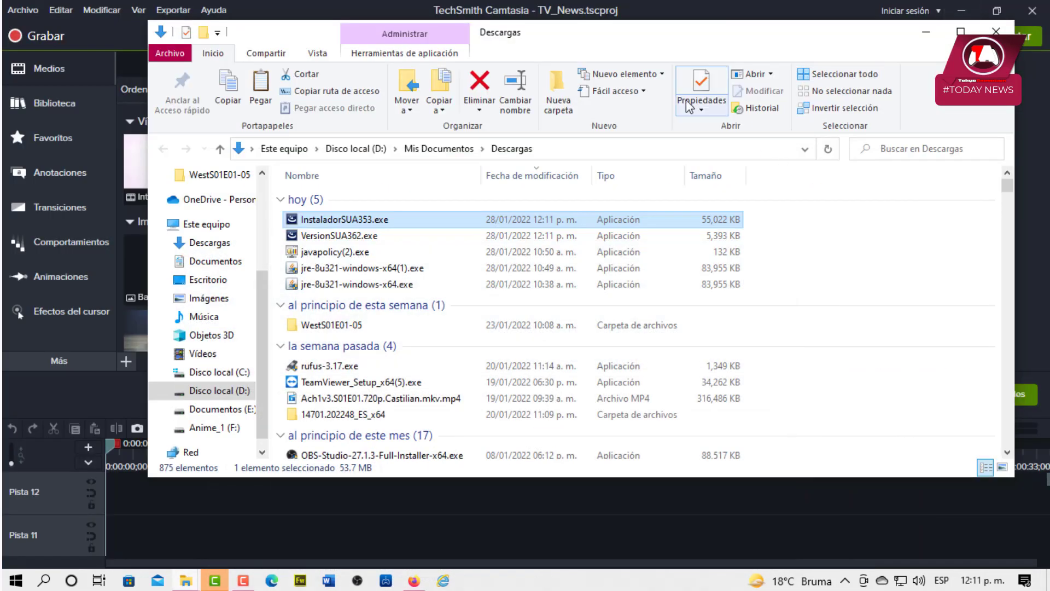
pyautogui.click(962, 10)
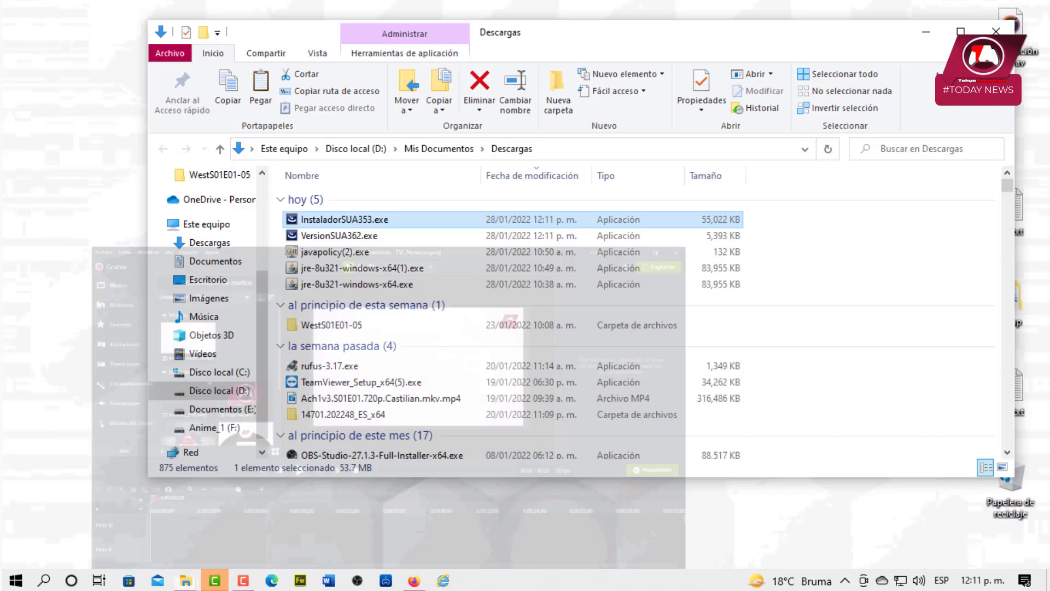
pyautogui.doubleClick(343, 219)
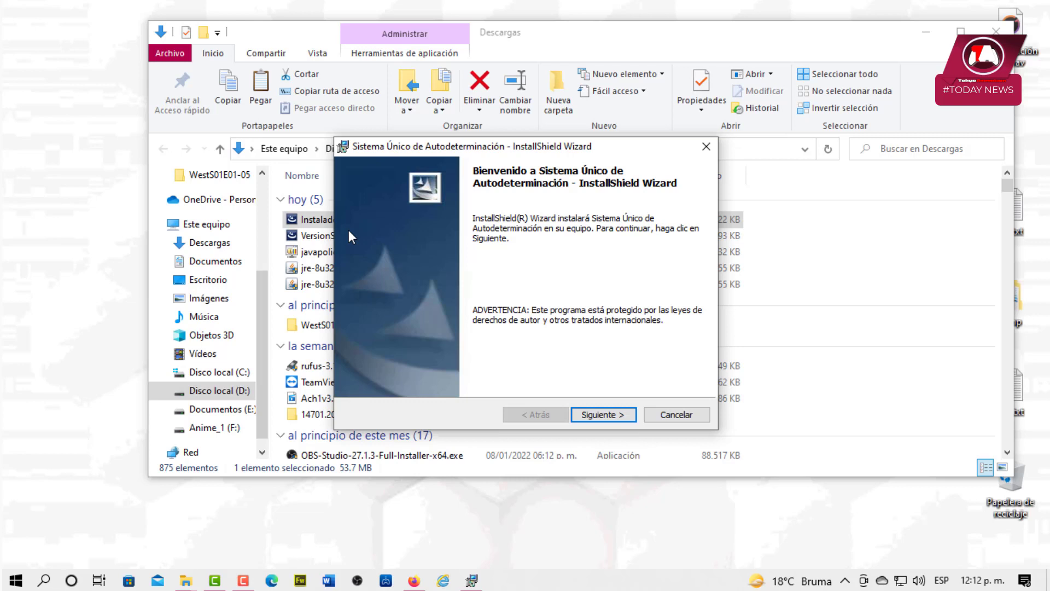
pyautogui.click(586, 415)
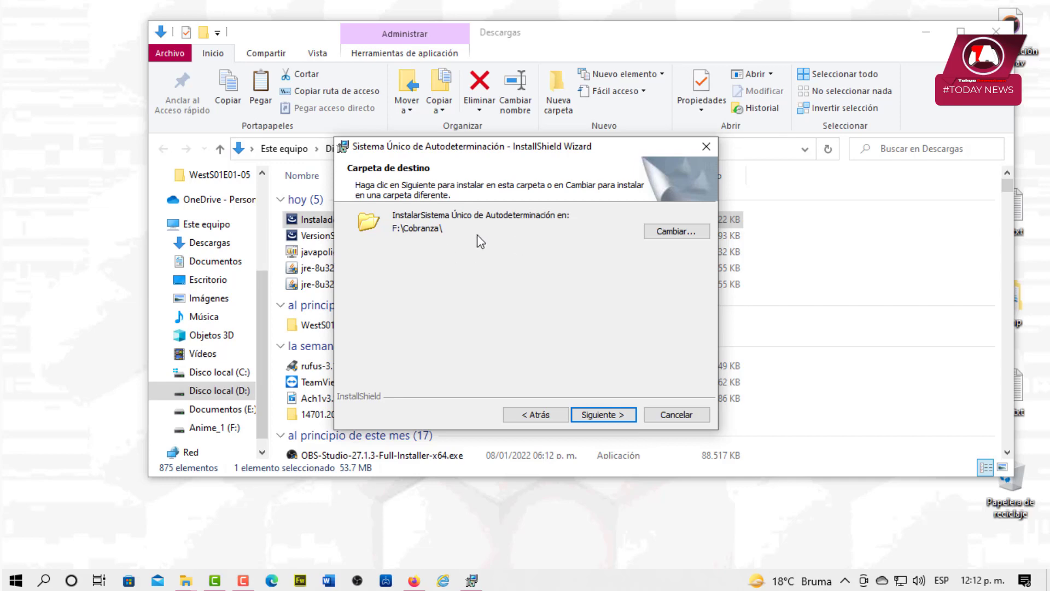
# - Create a folder named "Archivos de Programa" at the root of Disco local (D:) in File Explorer
pyautogui.press('super+e')
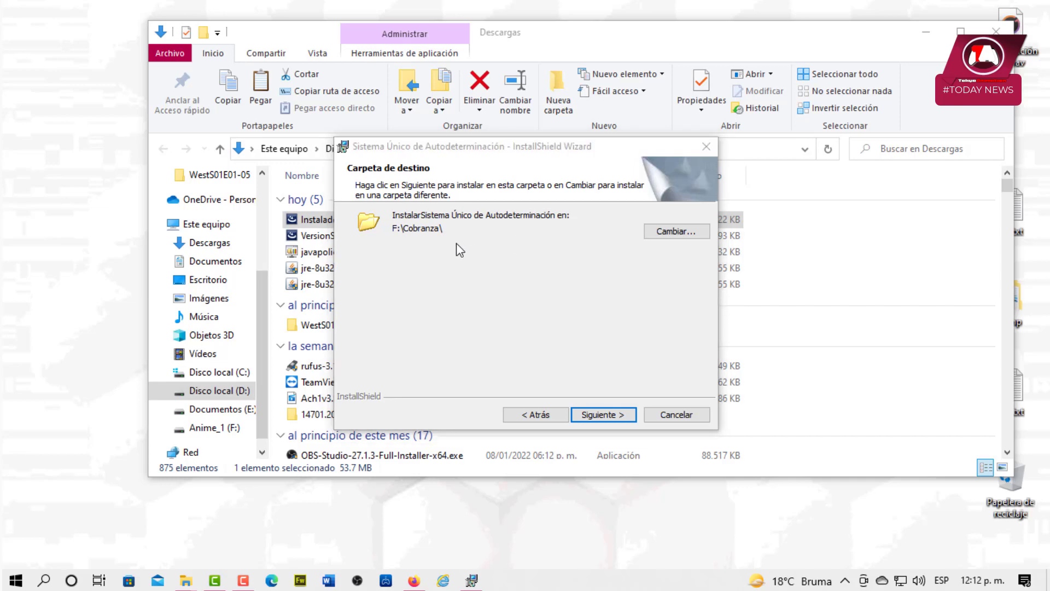
pyautogui.click(234, 405)
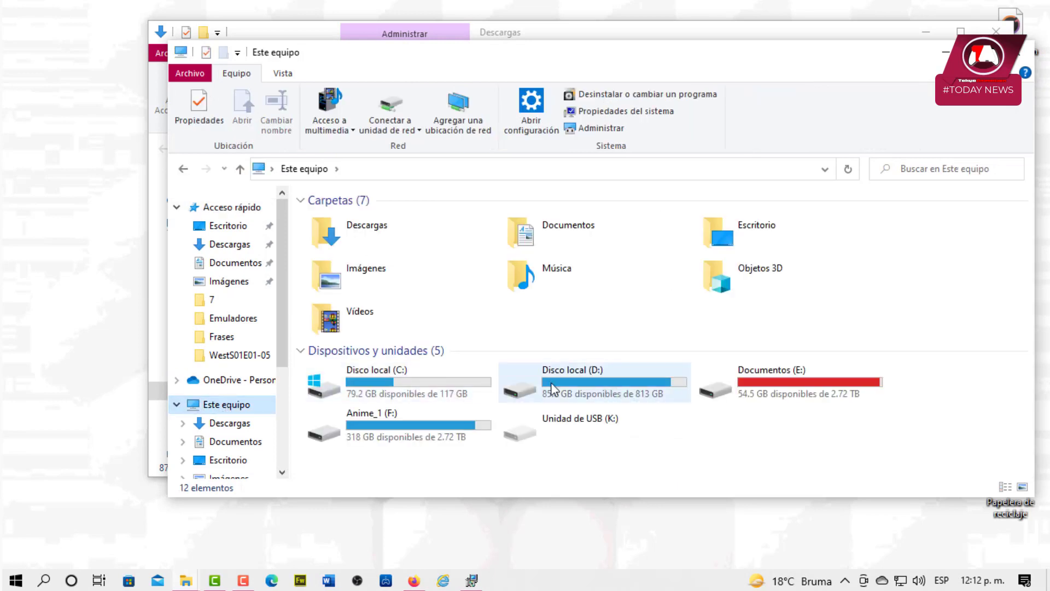
pyautogui.click(462, 437)
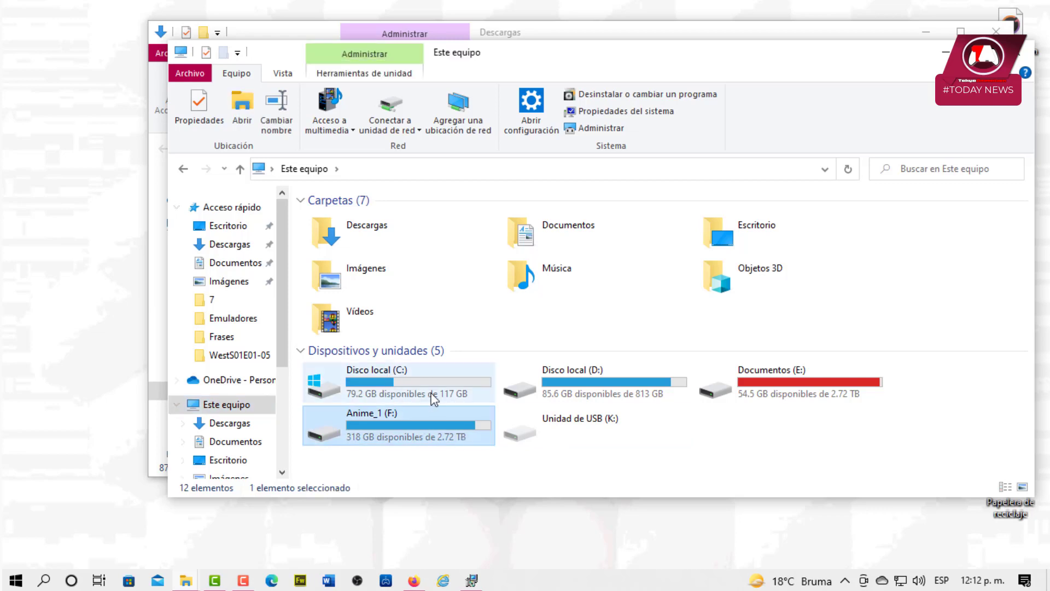
pyautogui.doubleClick(520, 391)
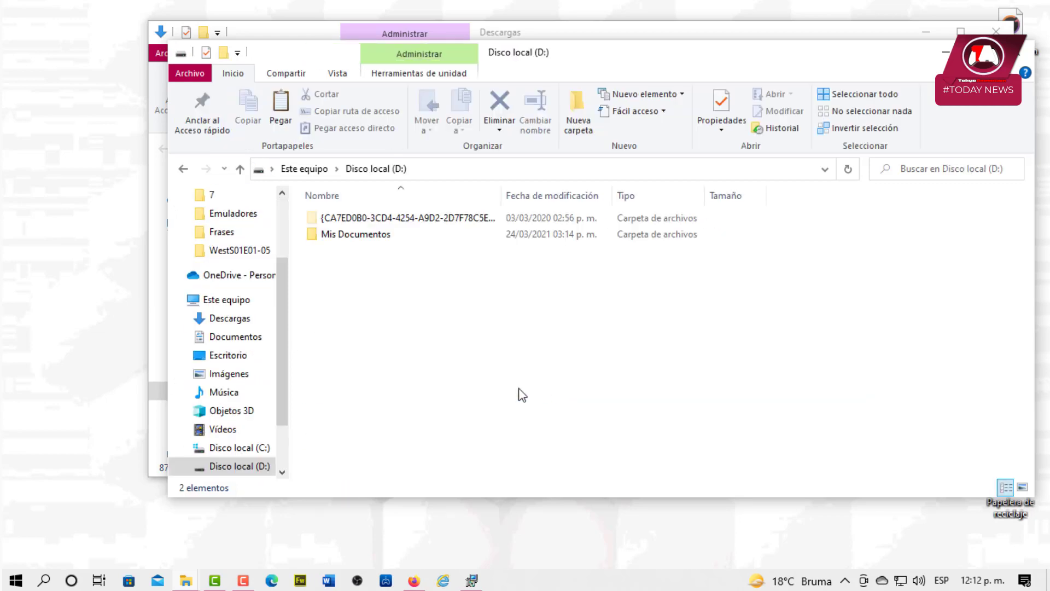
pyautogui.rightClick(424, 320)
pyautogui.moveTo(484, 505)
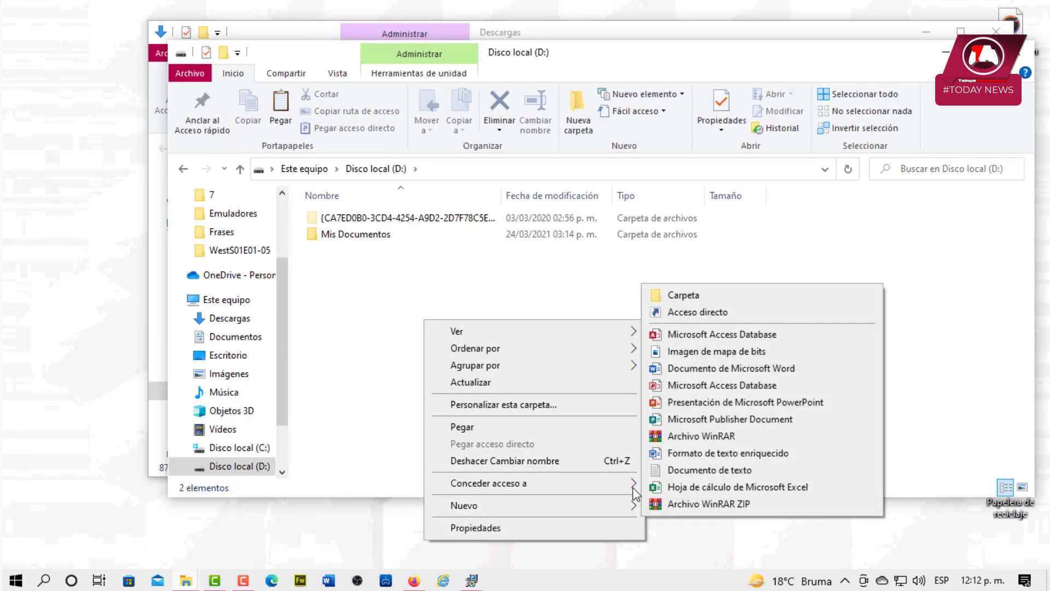
pyautogui.click(684, 299)
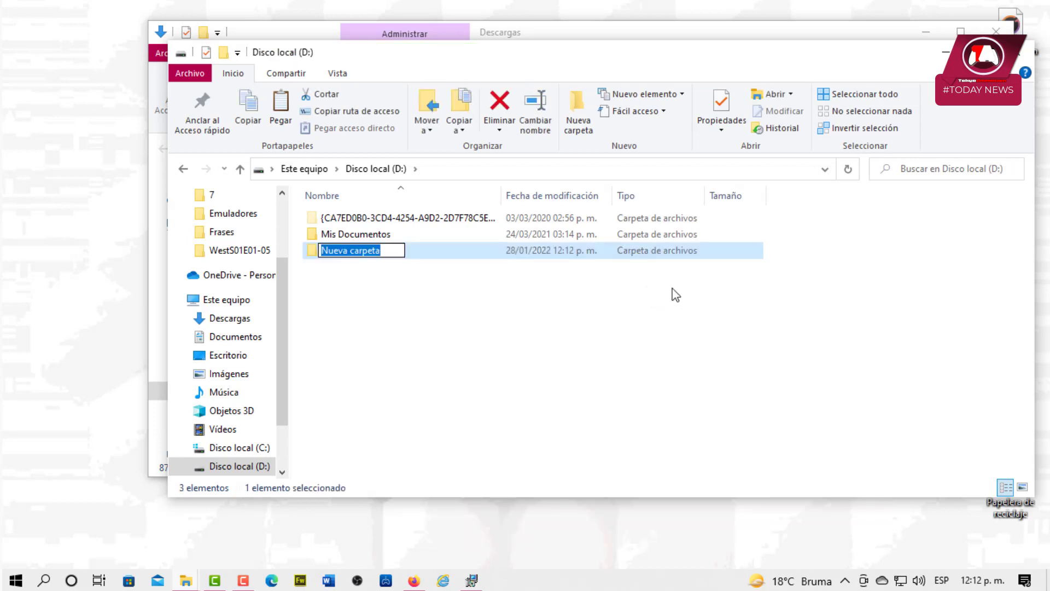
pyautogui.write('Archi')
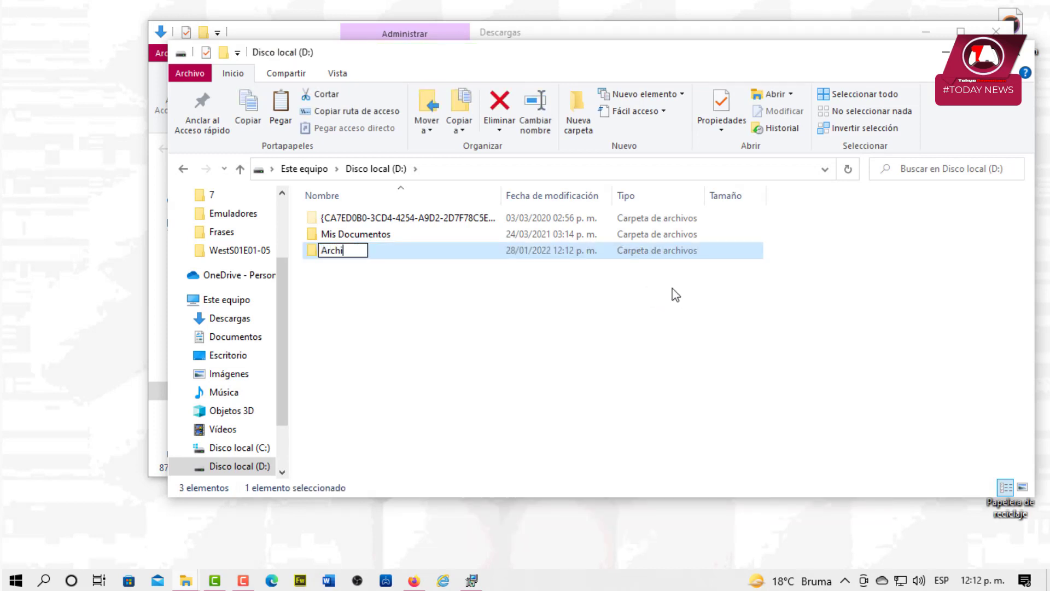
pyautogui.write('vos de ')
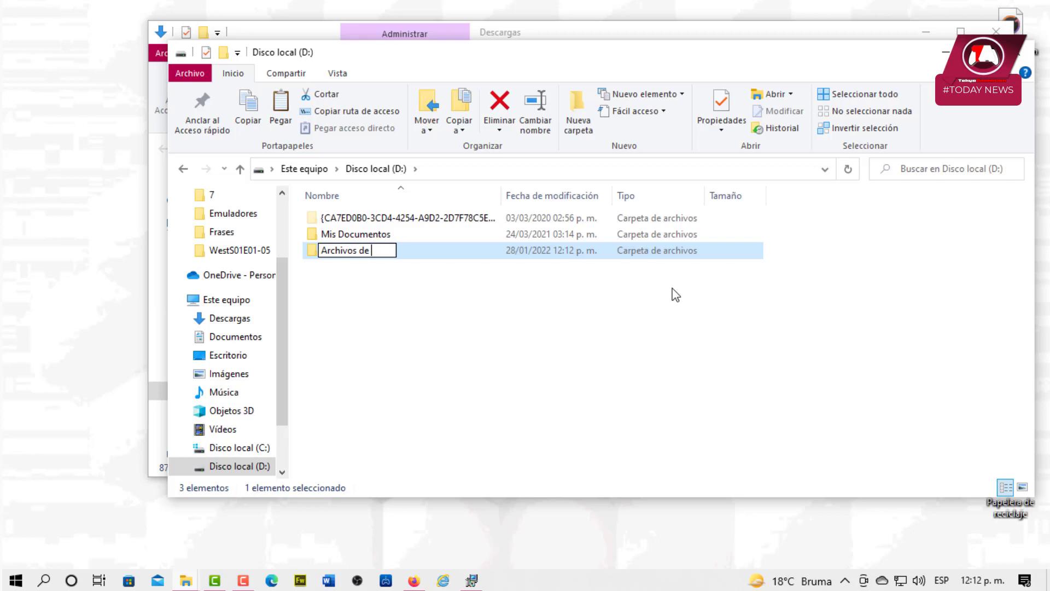
pyautogui.write('Programa')
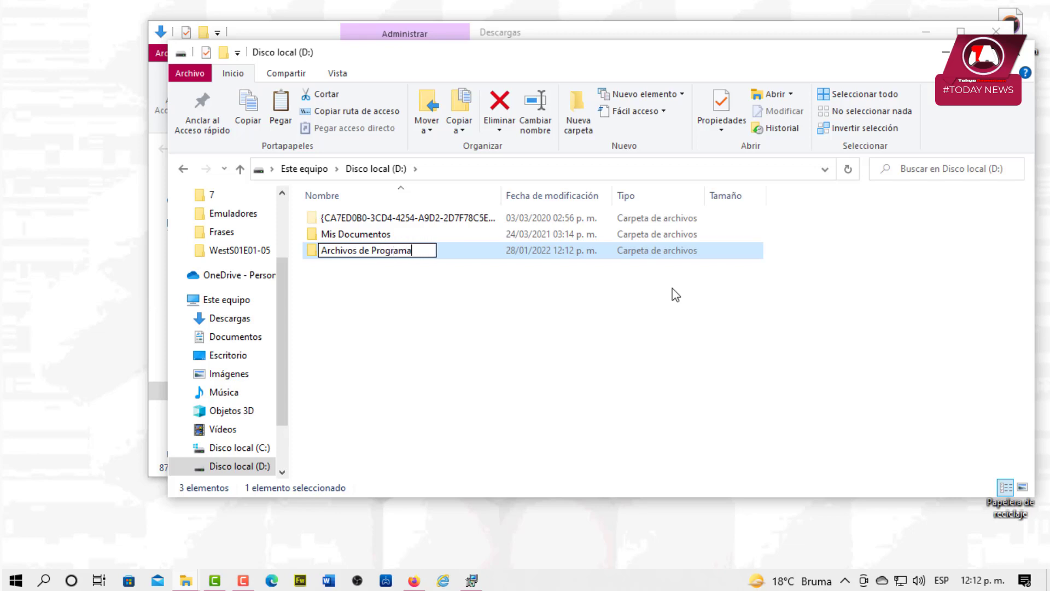
pyautogui.press('Return')
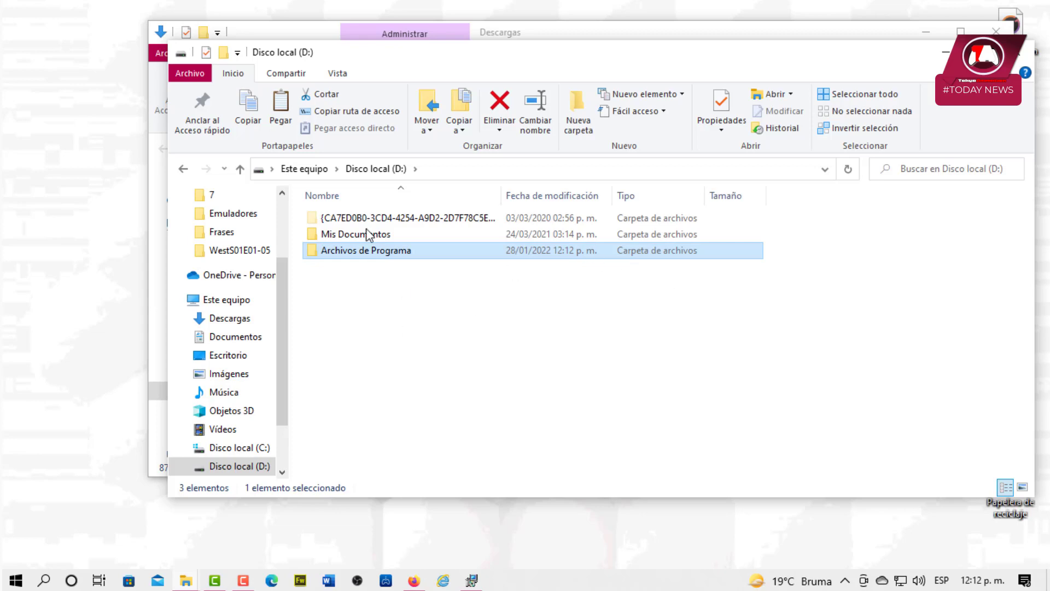
# - Look through the Archivos de programa (x86) and Archivos de programa folders on Disco local (C:), and return to the installer
pyautogui.click(180, 169)
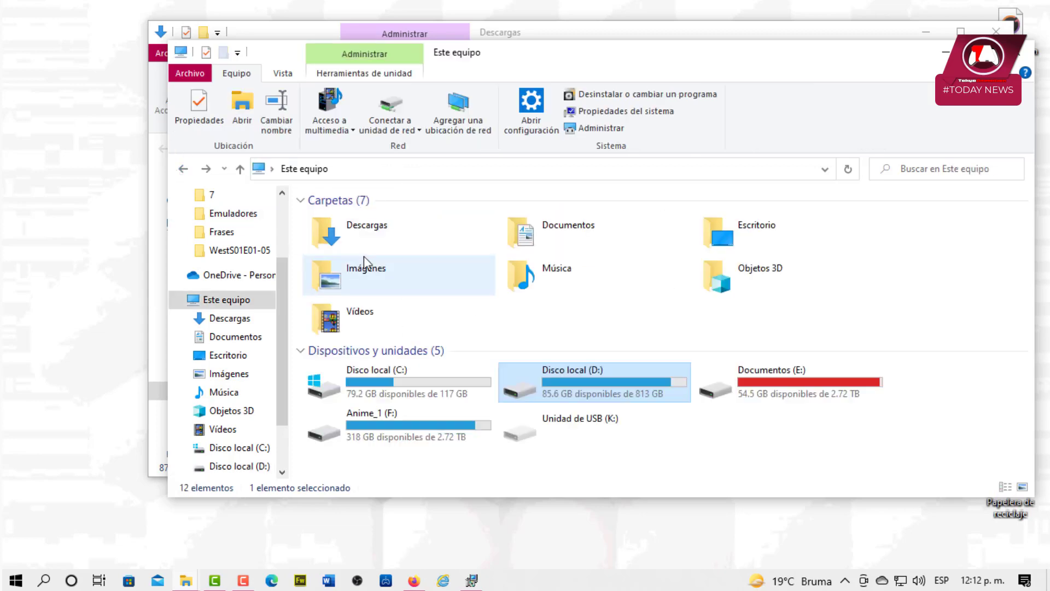
pyautogui.doubleClick(373, 390)
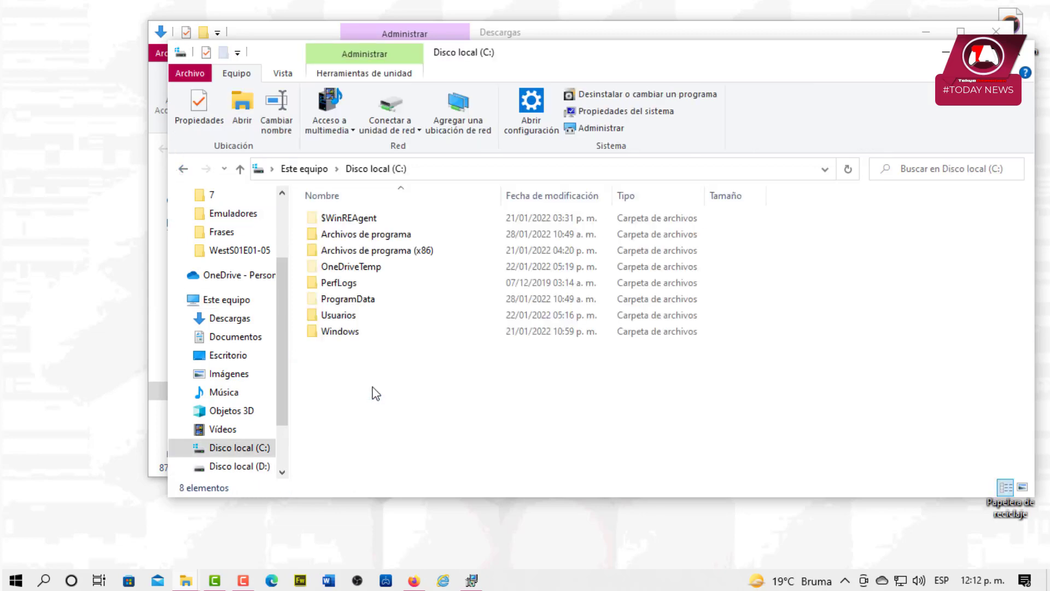
pyautogui.doubleClick(355, 251)
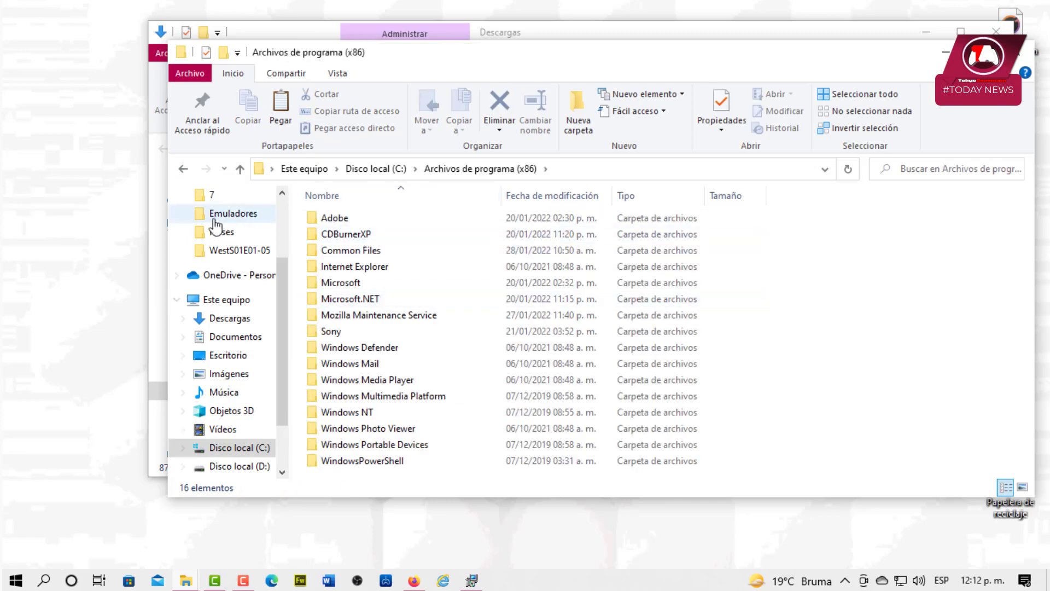
pyautogui.click(240, 169)
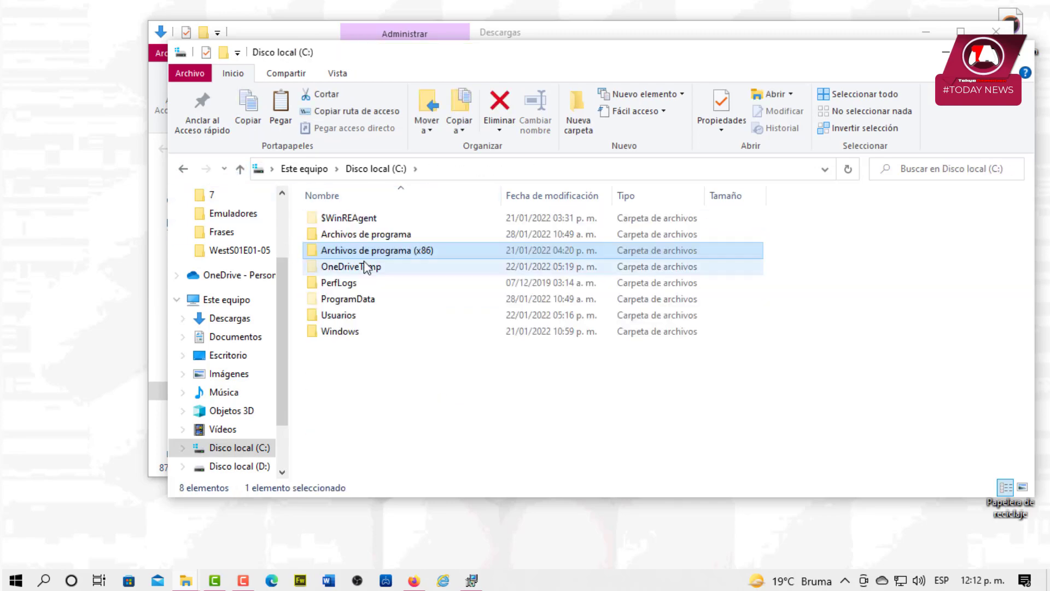
pyautogui.doubleClick(388, 235)
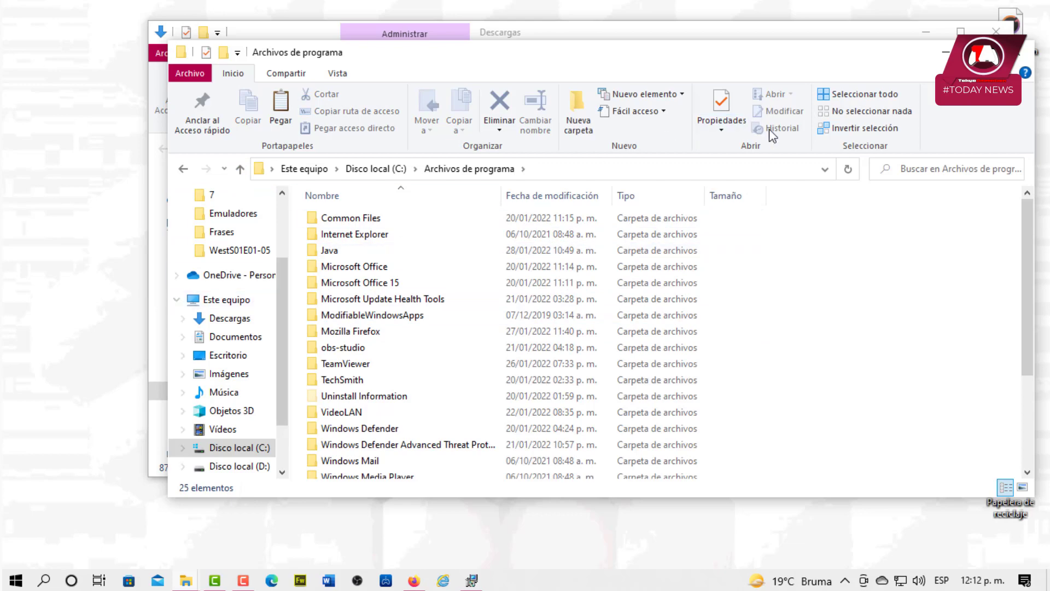
pyautogui.click(935, 49)
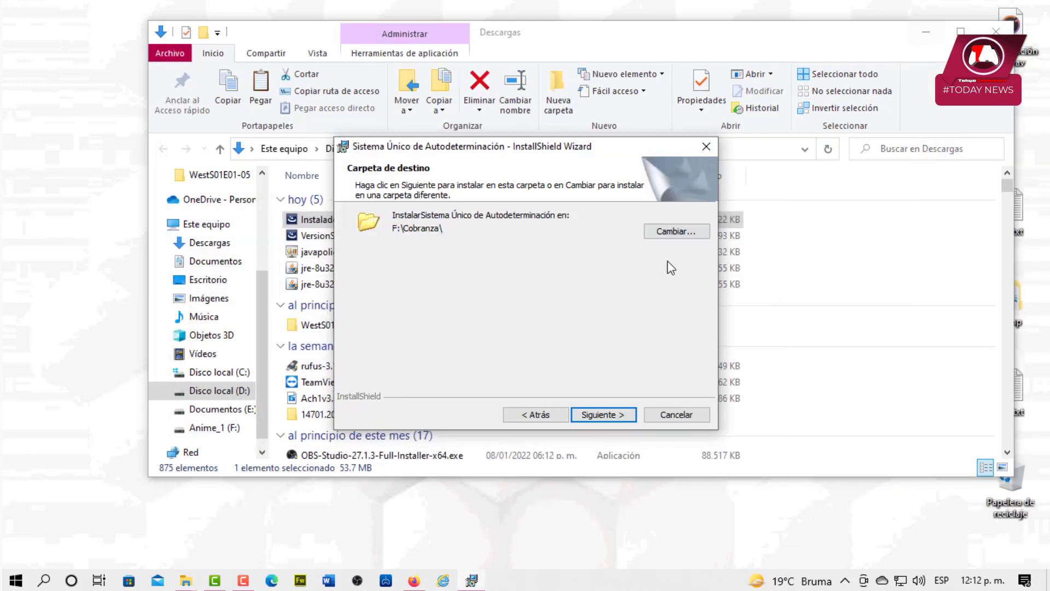
# - Start changing the installer's destination folder and browse to C:\Program Files (x86)
pyautogui.click(675, 233)
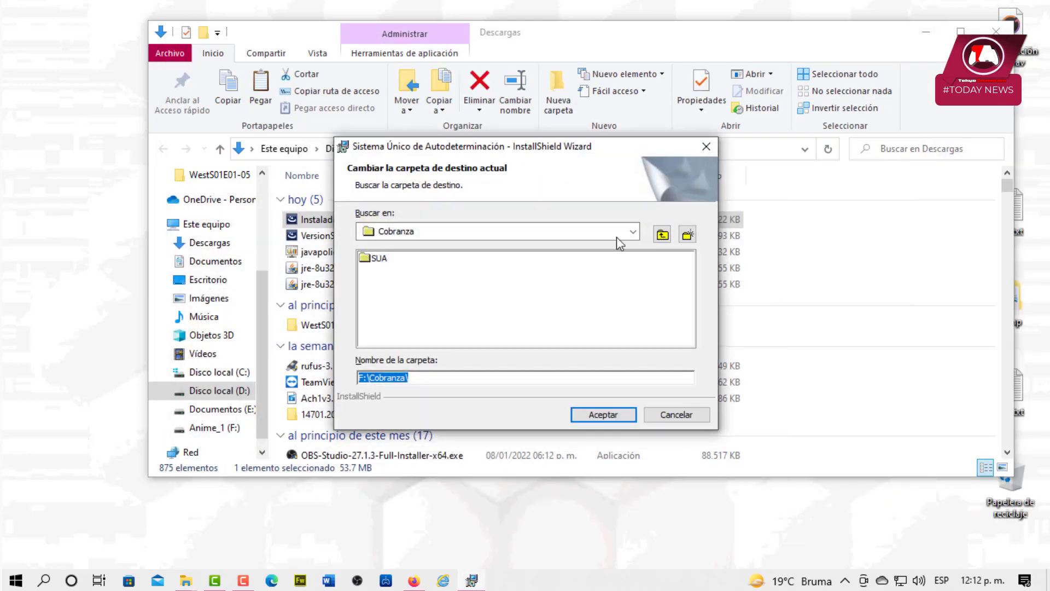
pyautogui.click(622, 235)
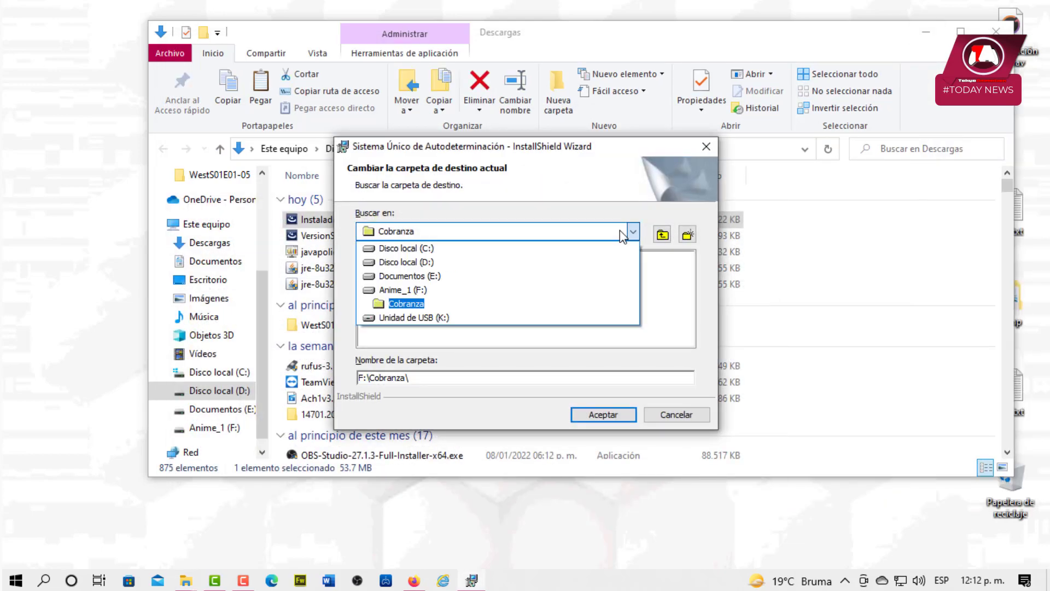
pyautogui.click(439, 250)
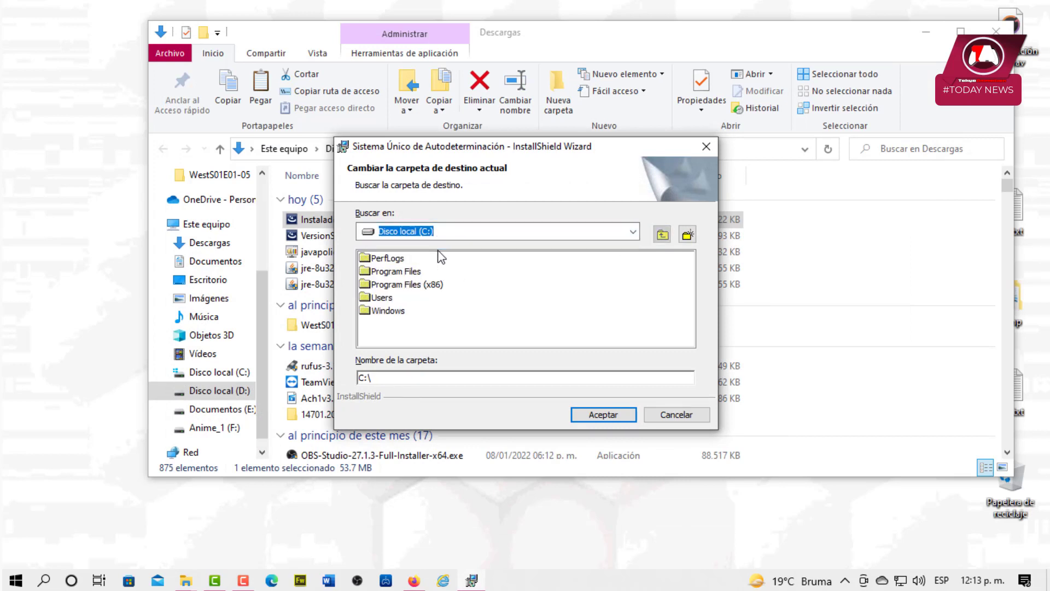
pyautogui.doubleClick(399, 285)
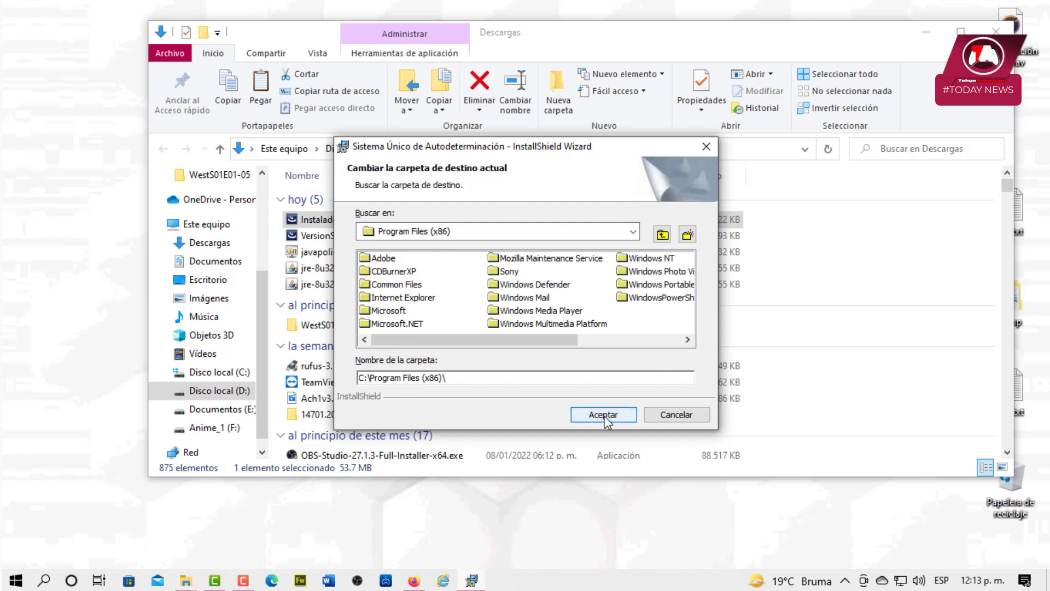
# - Set the installation folder to D:\Archivos de Programa and advance the wizard to the ready-to-install page
pyautogui.click(634, 234)
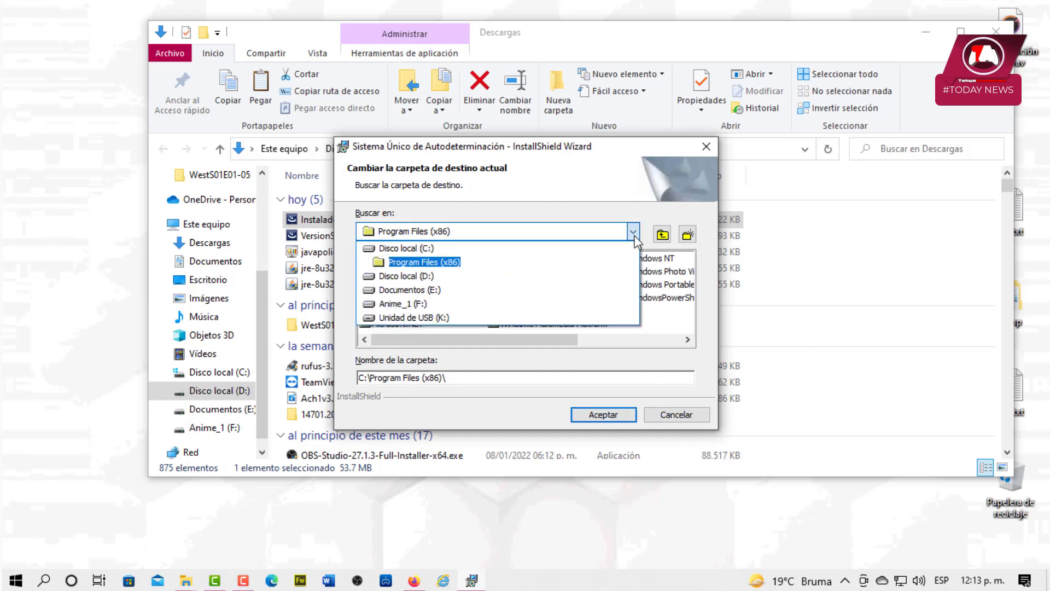
pyautogui.click(425, 276)
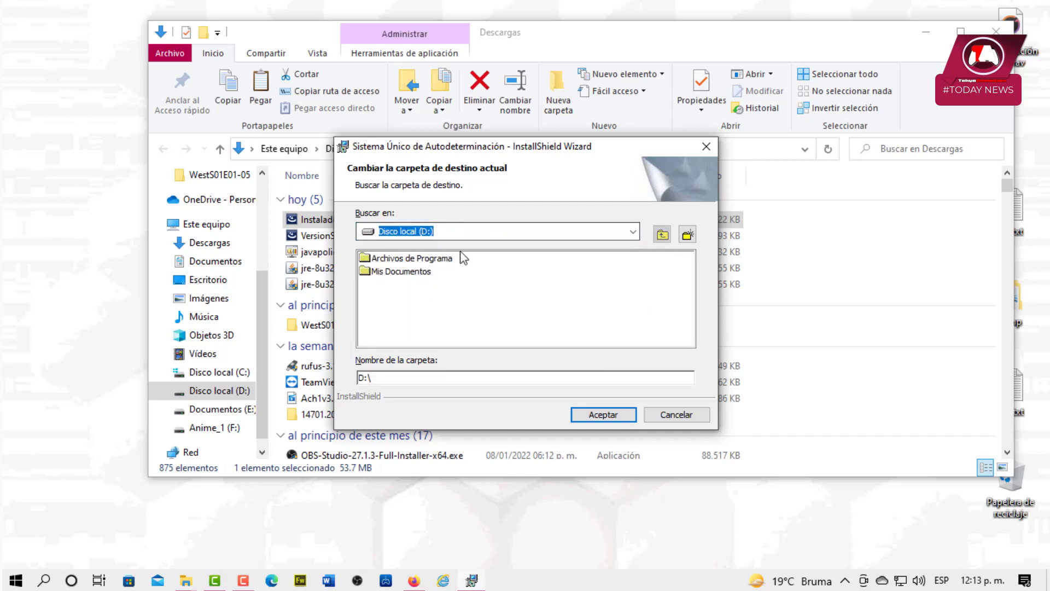
pyautogui.doubleClick(428, 259)
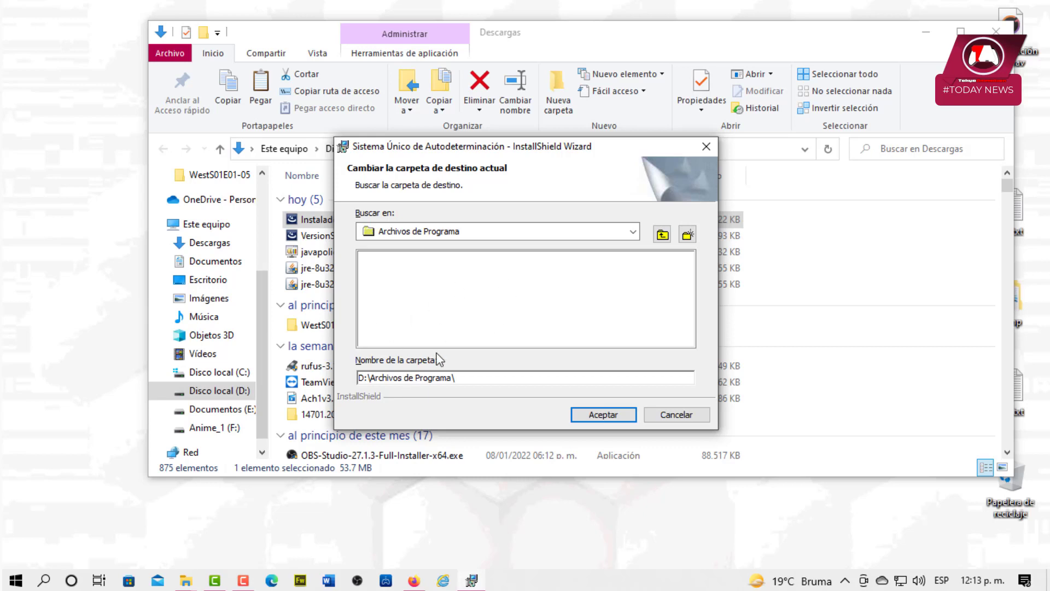
pyautogui.click(601, 416)
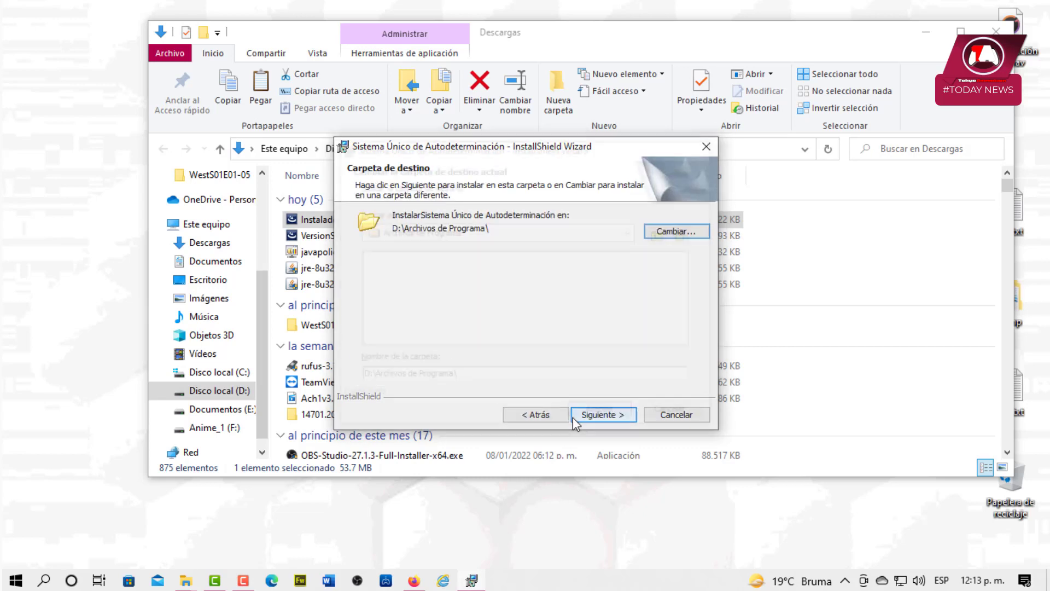
pyautogui.click(601, 422)
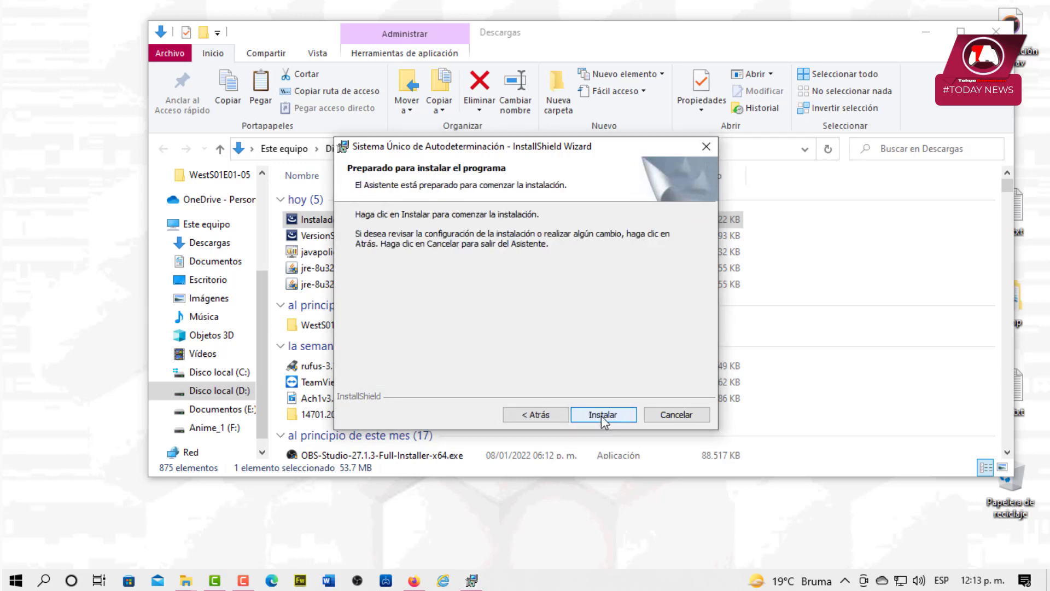
# - Review the destination folder D:\Archivos de Programa, install Sistema Único de Autodeterminación, and finish the wizard
pyautogui.click(543, 414)
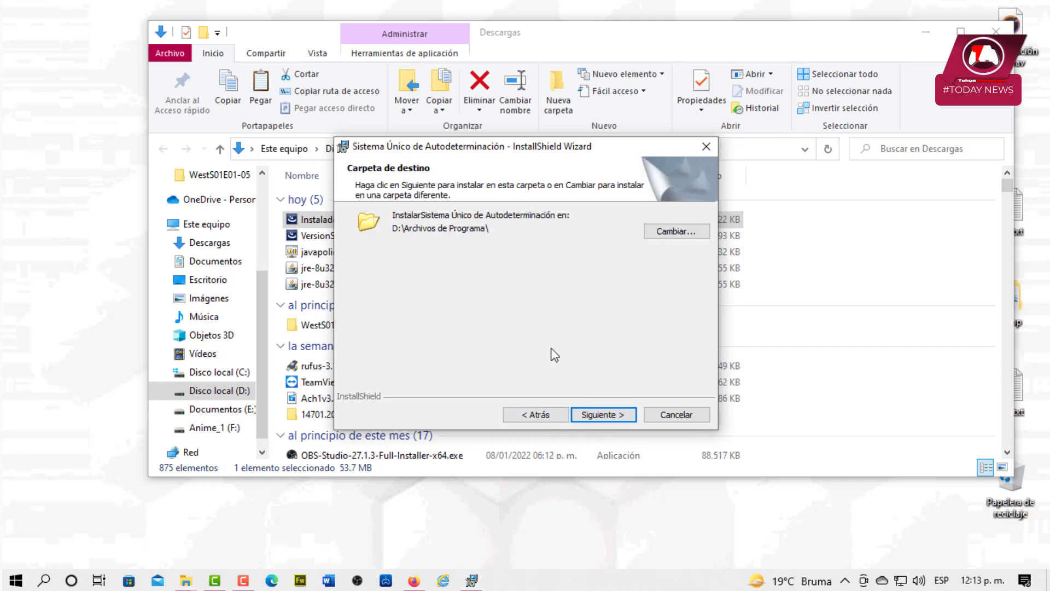
pyautogui.click(600, 415)
pyautogui.click(601, 416)
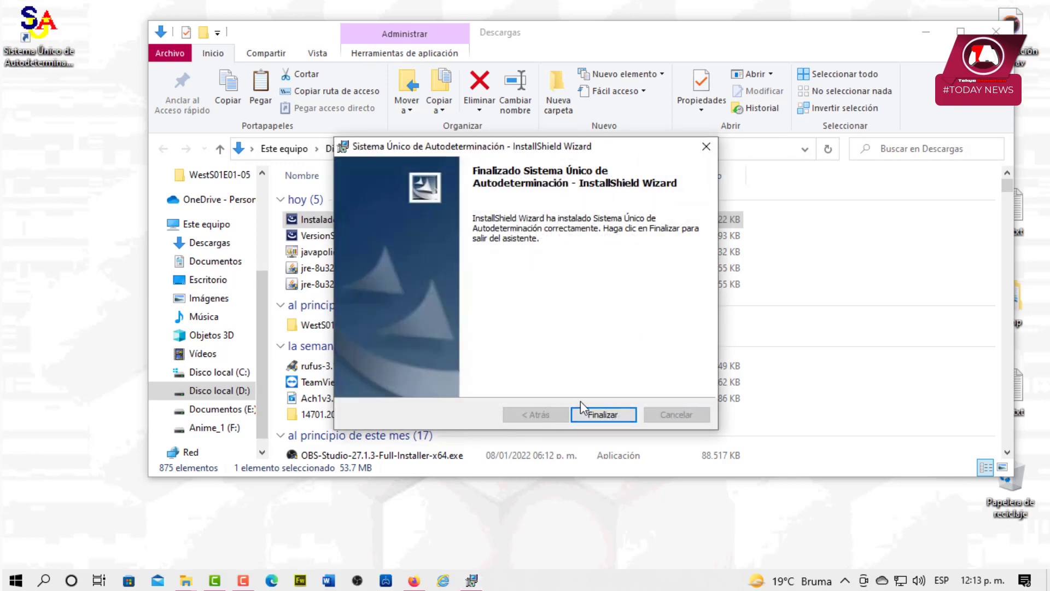
pyautogui.click(589, 418)
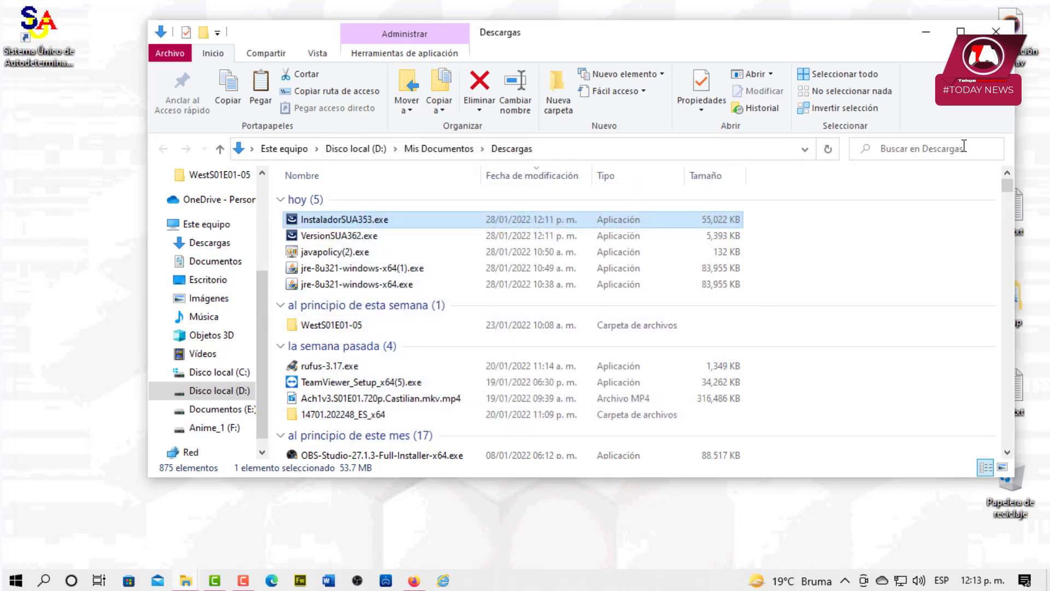
# - Launch Sistema Único de Autodeterminación from the desktop and assign and confirm a new access password for the Admin user
pyautogui.click(927, 32)
pyautogui.doubleClick(61, 36)
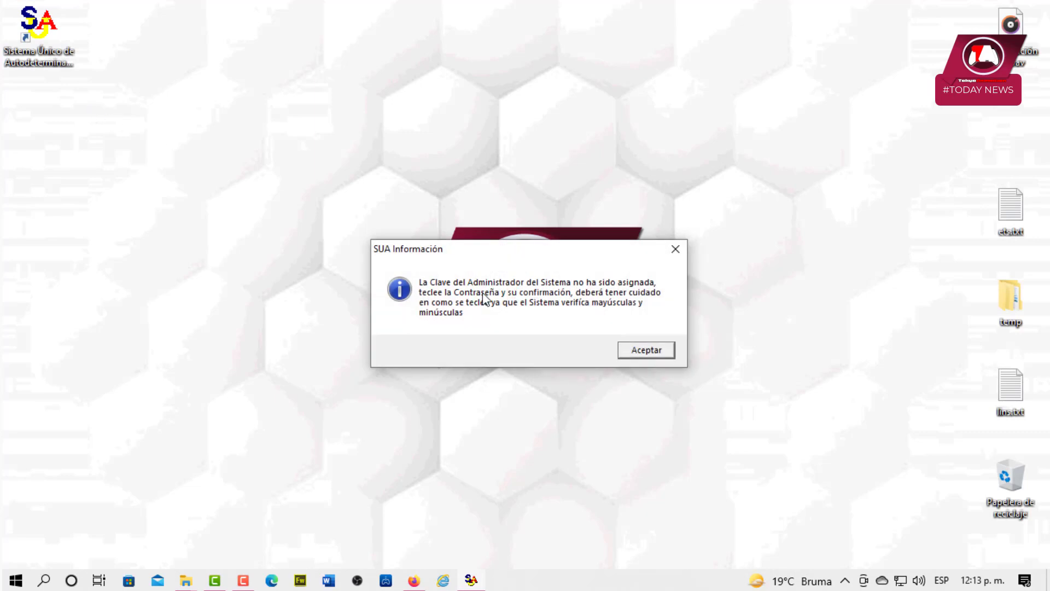
pyautogui.click(667, 356)
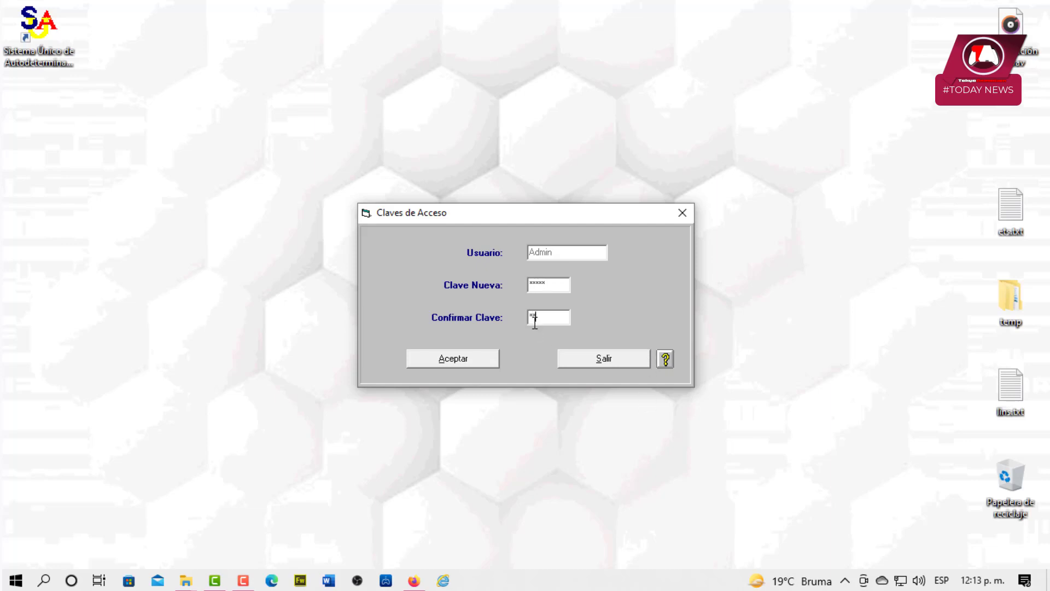
pyautogui.click(488, 359)
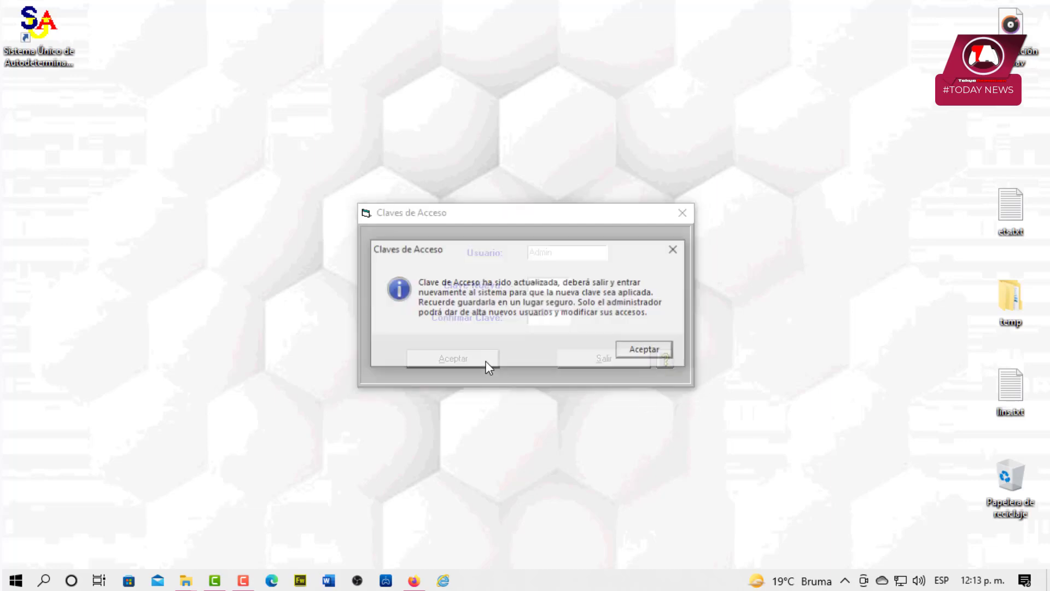
pyautogui.click(634, 352)
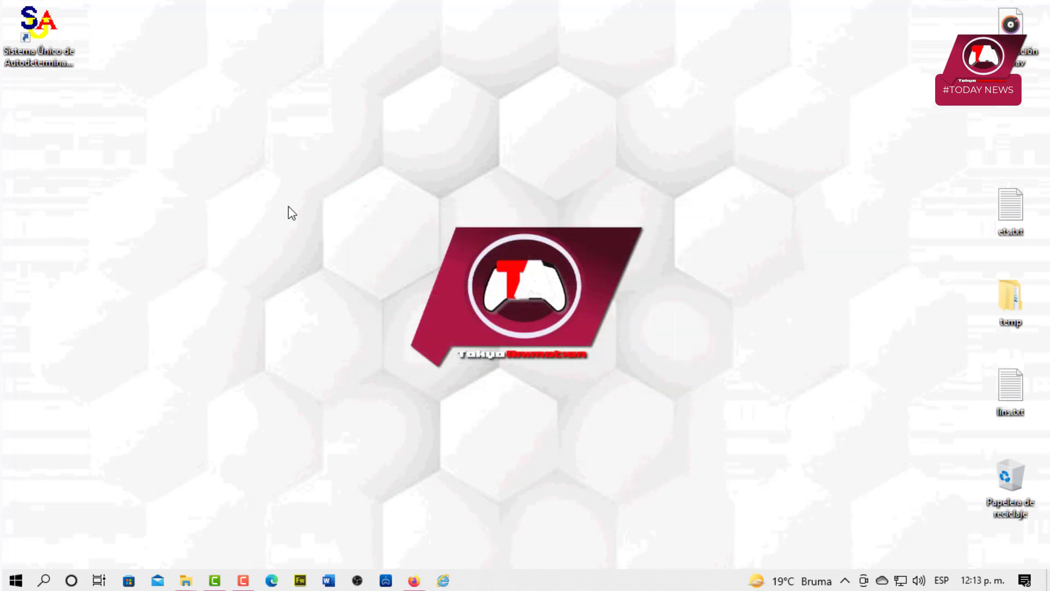
# - Reopen Sistema Único de Autodeterminación and log in as Admin with the account password
pyautogui.doubleClick(61, 59)
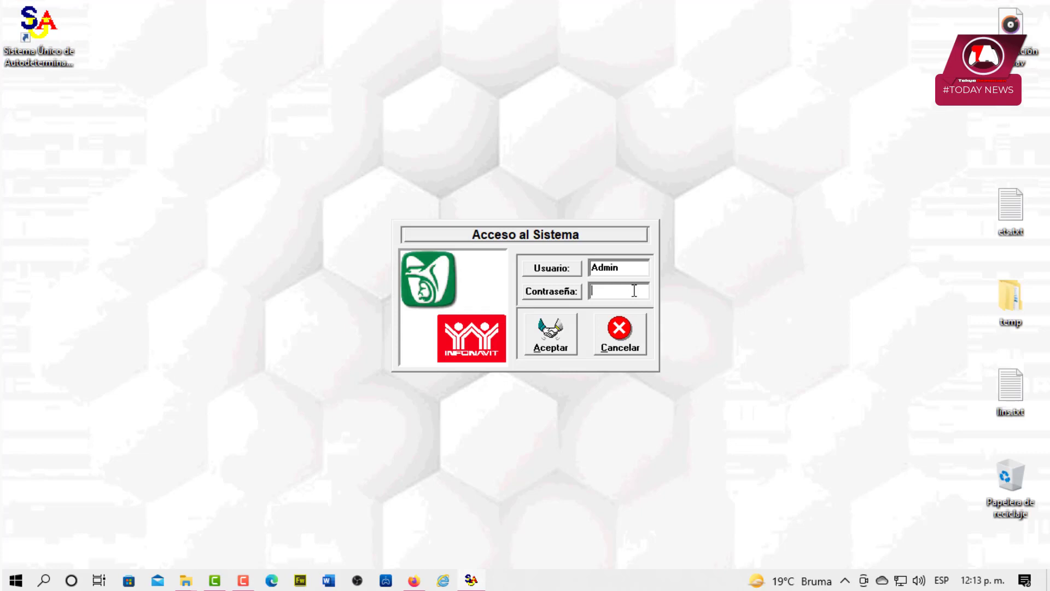
pyautogui.click(562, 326)
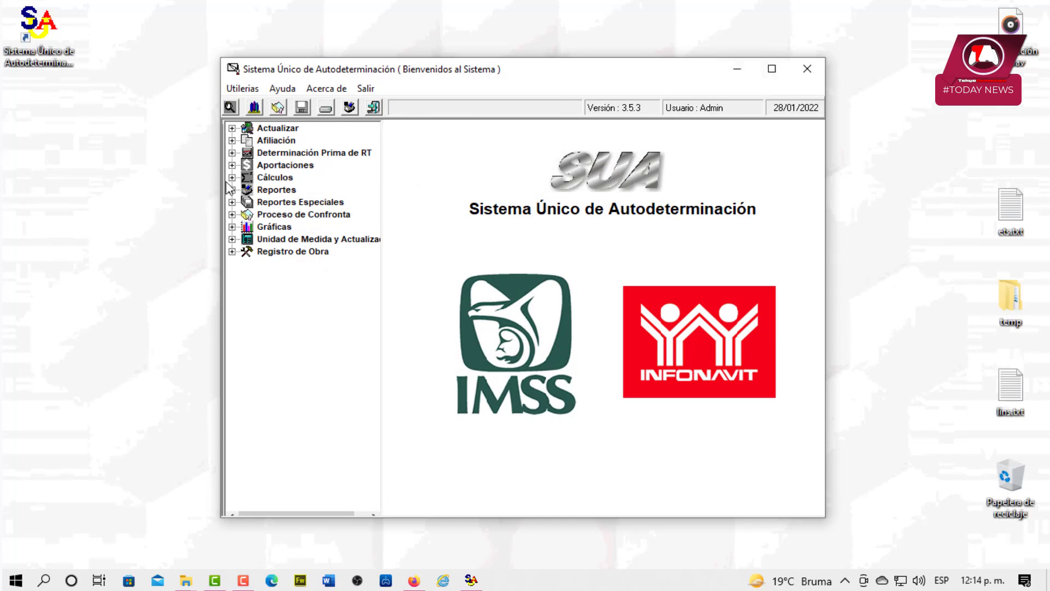
# - Look through the Utilerias options and the Actualizar branch in SUA, and close the program
pyautogui.click(242, 88)
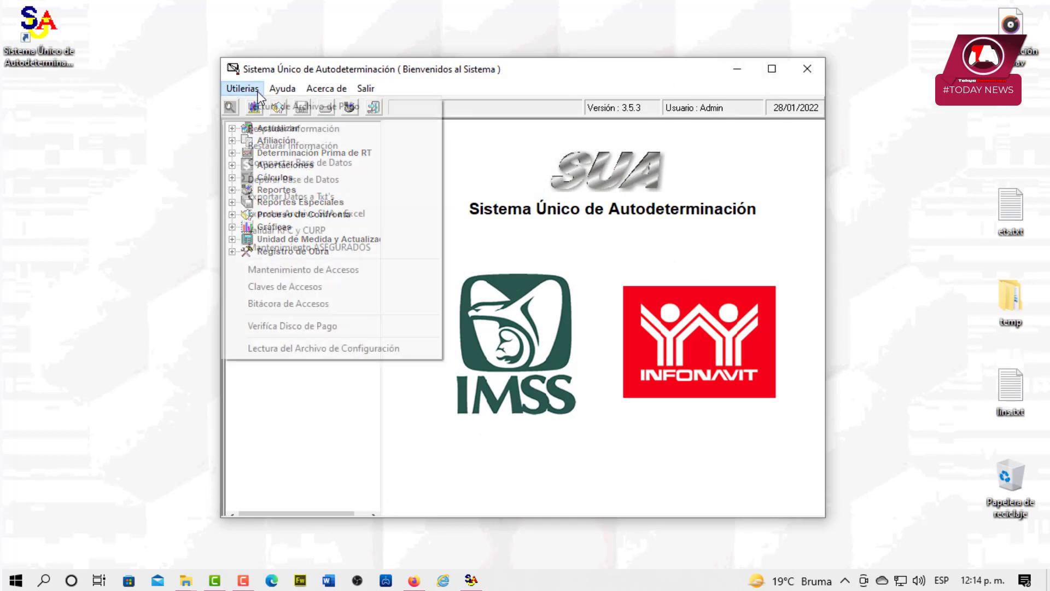
pyautogui.click(243, 88)
pyautogui.click(230, 128)
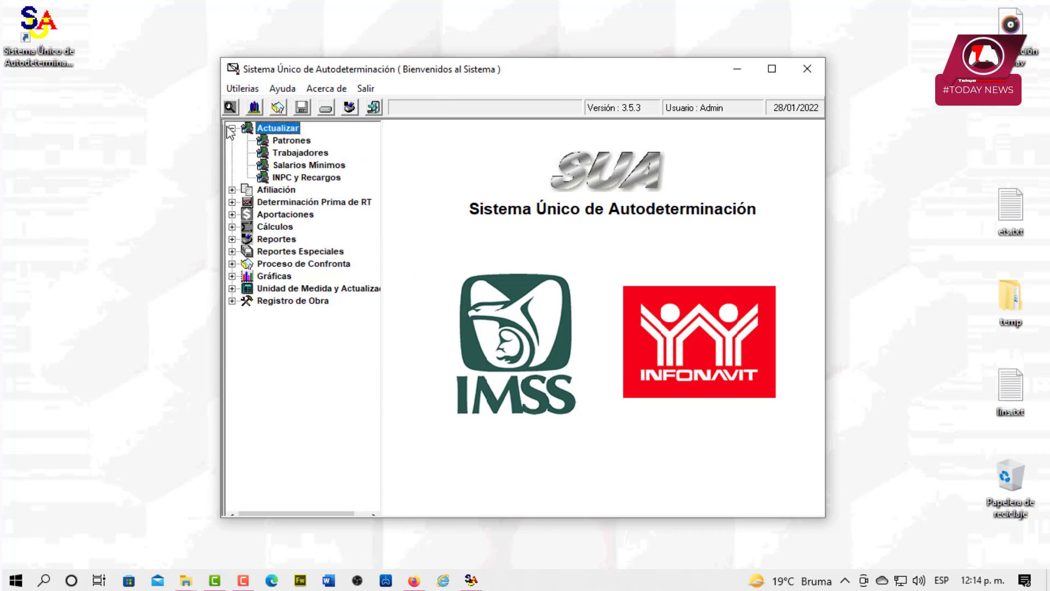
pyautogui.click(231, 129)
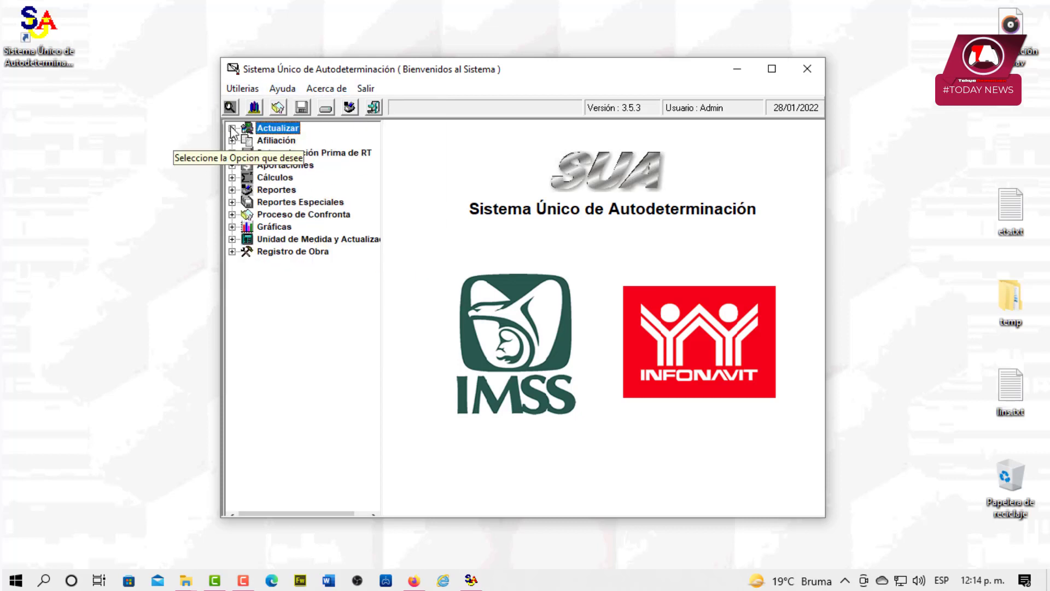
pyautogui.click(803, 64)
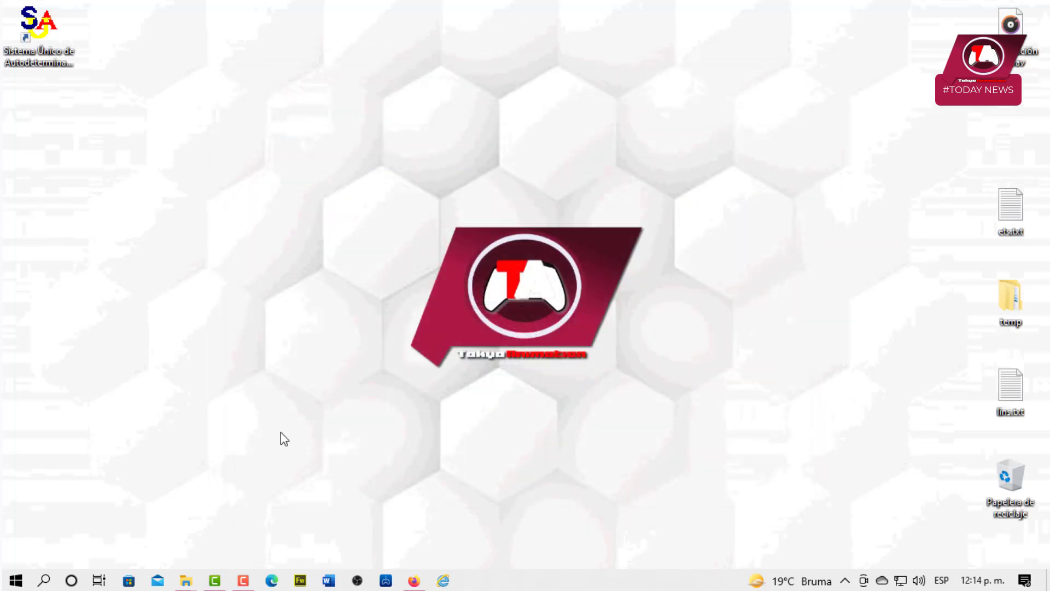
# - Run VersionSUA362.exe from the Descargas folder and advance its installer to the destination folder page
pyautogui.moveTo(186, 581)
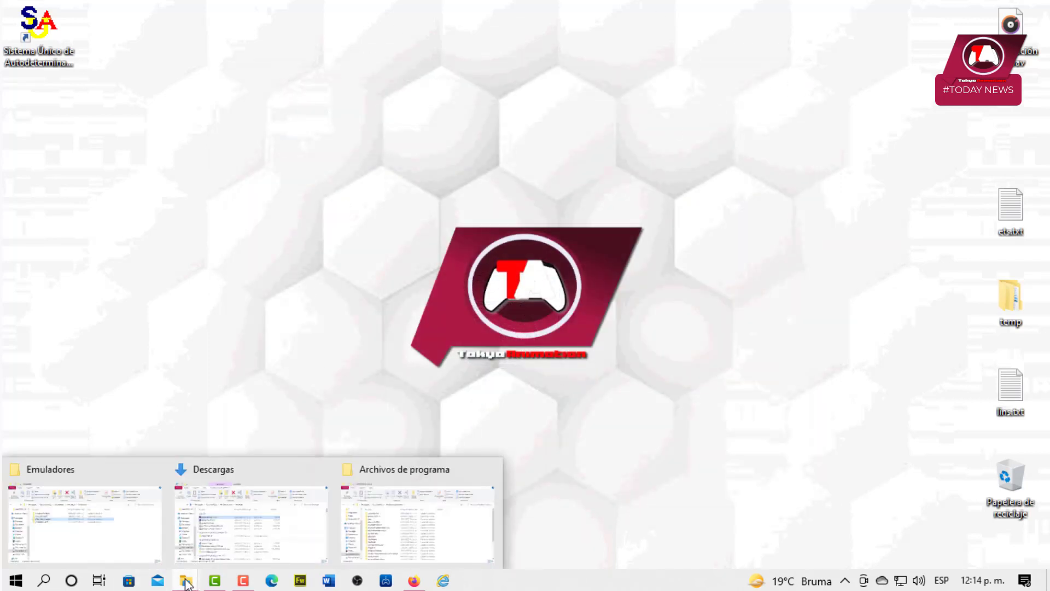
pyautogui.click(314, 534)
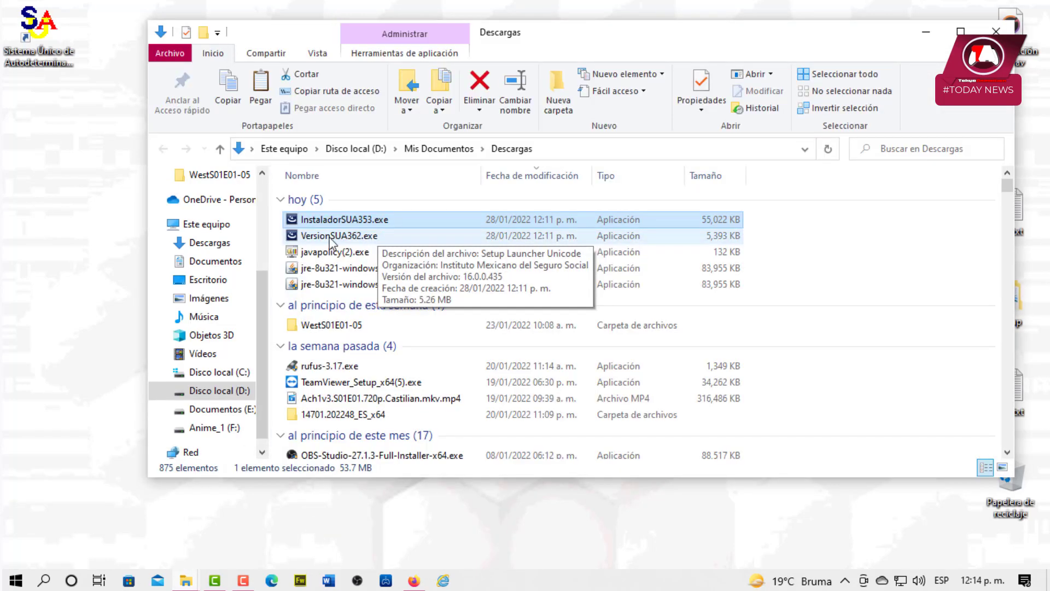
pyautogui.click(364, 240)
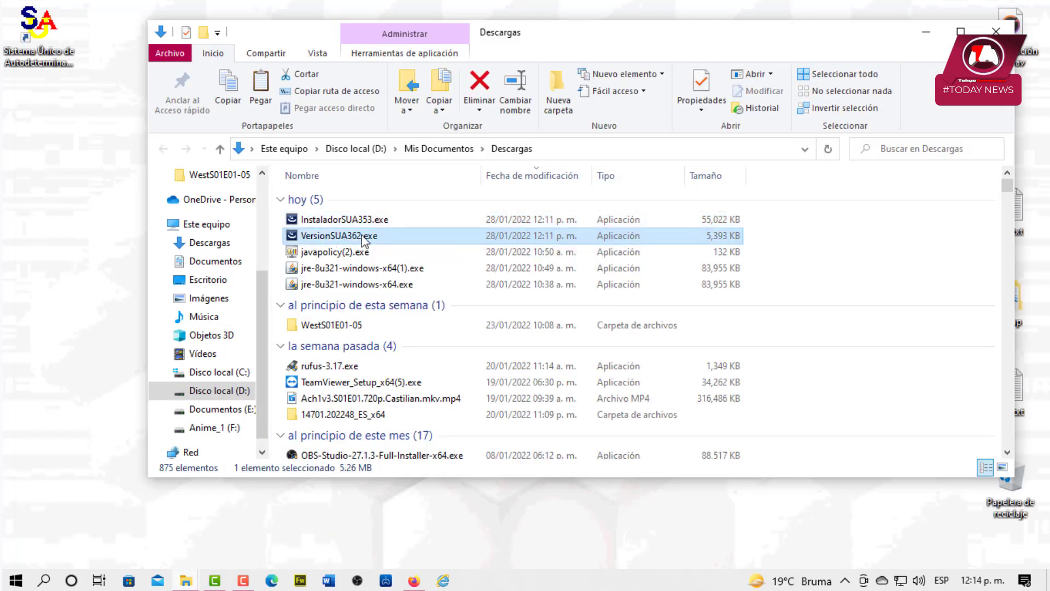
pyautogui.doubleClick(362, 239)
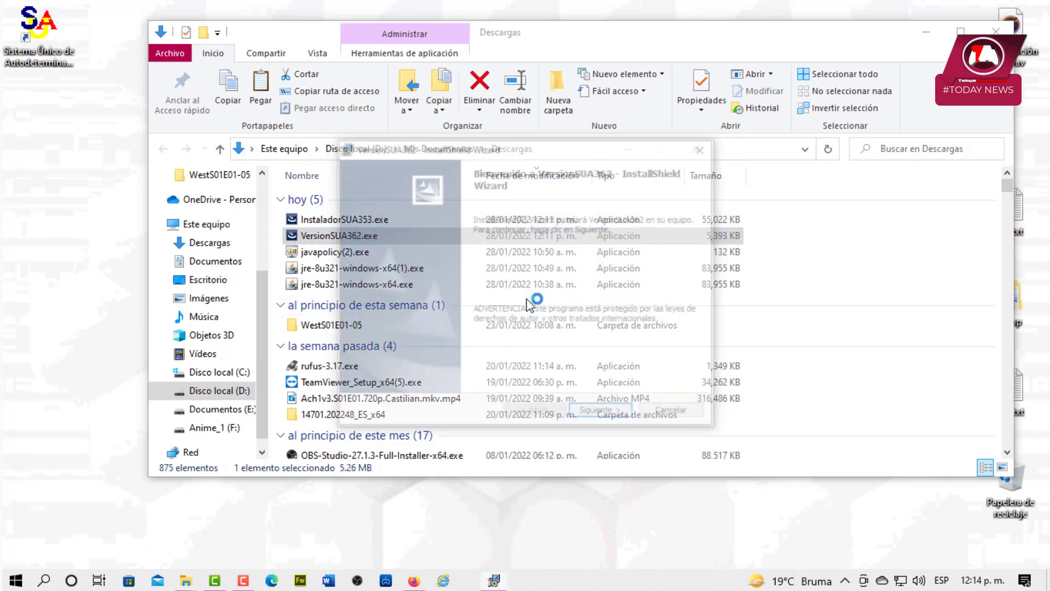
pyautogui.click(616, 416)
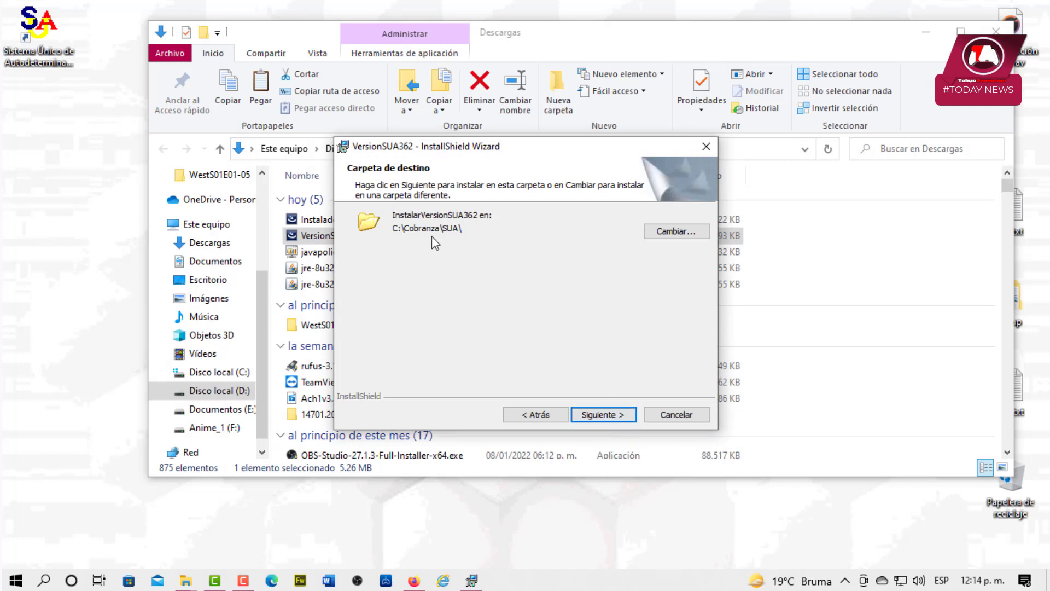
# - Change the update's destination folder to D:\Archivos de Programa\SUA
pyautogui.click(649, 233)
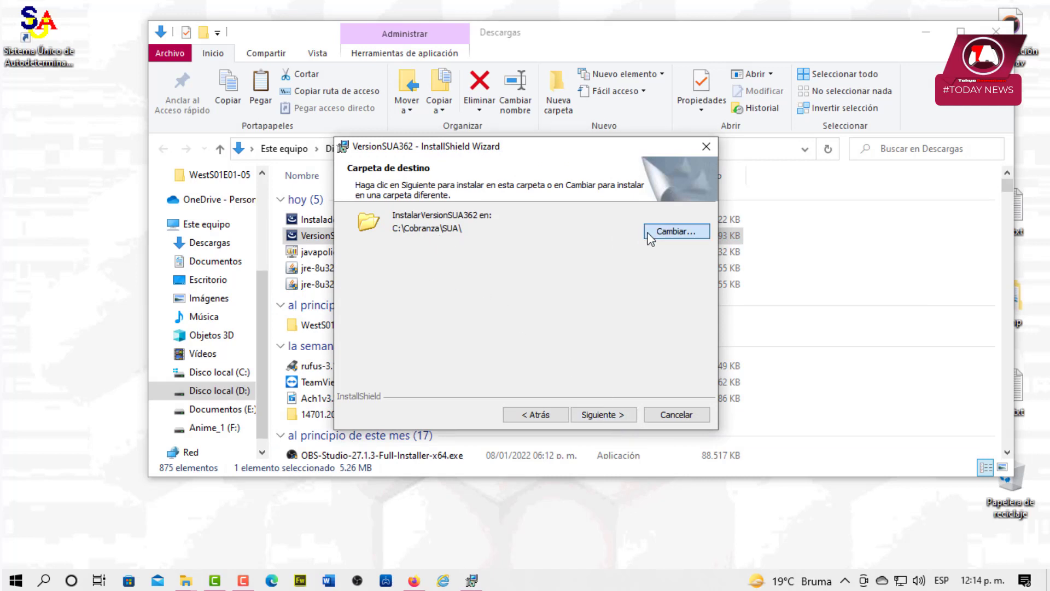
pyautogui.click(624, 234)
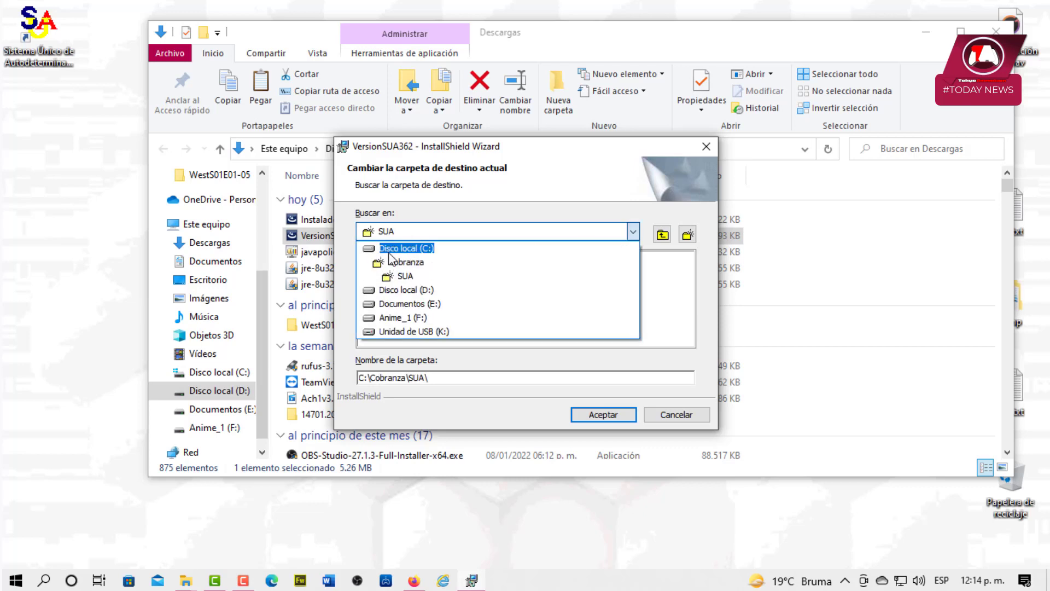
pyautogui.click(406, 248)
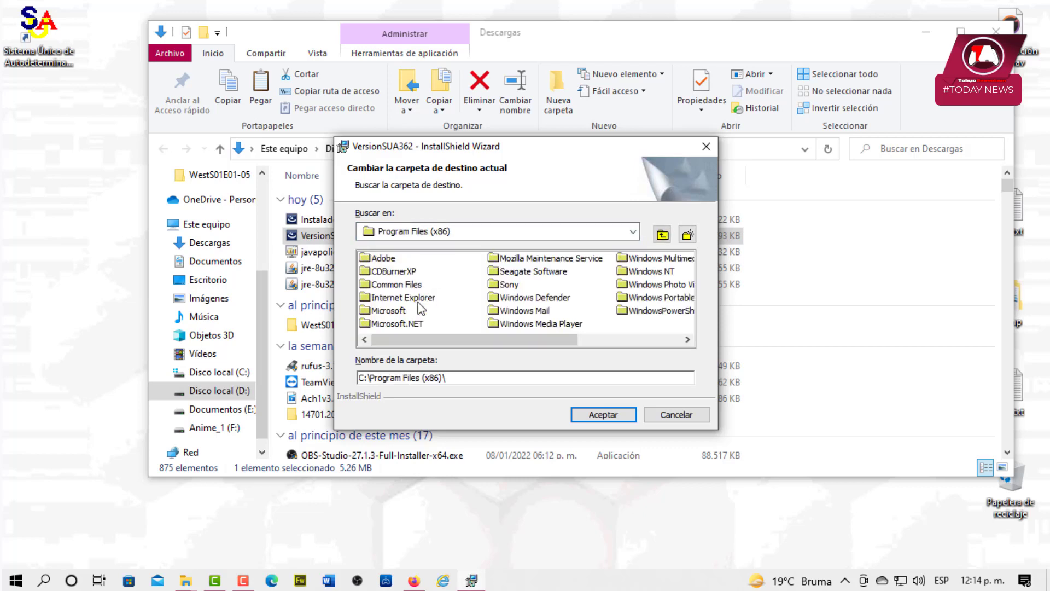
pyautogui.click(659, 239)
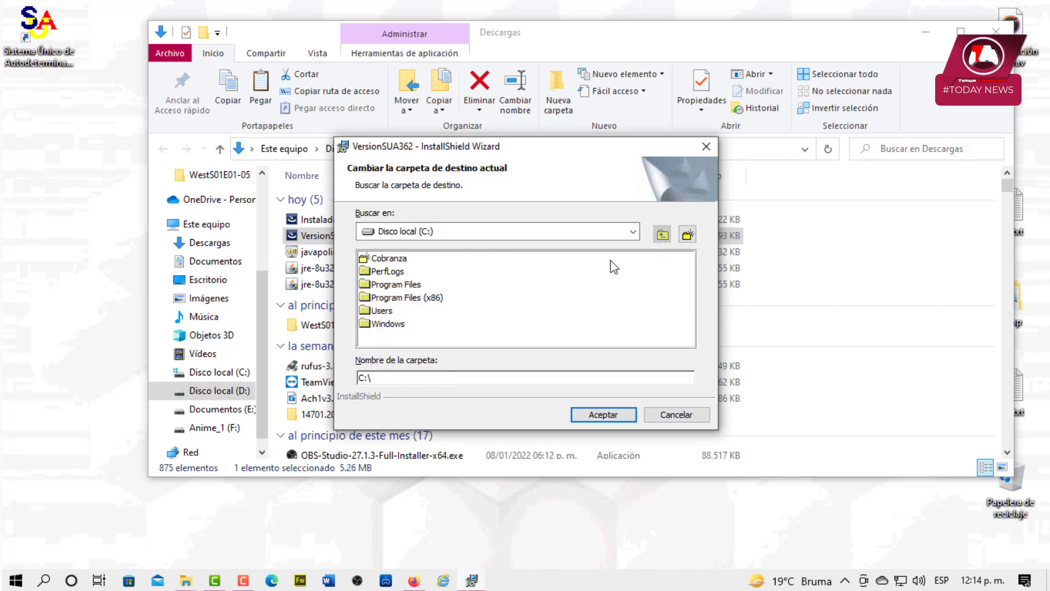
pyautogui.click(624, 233)
pyautogui.click(465, 262)
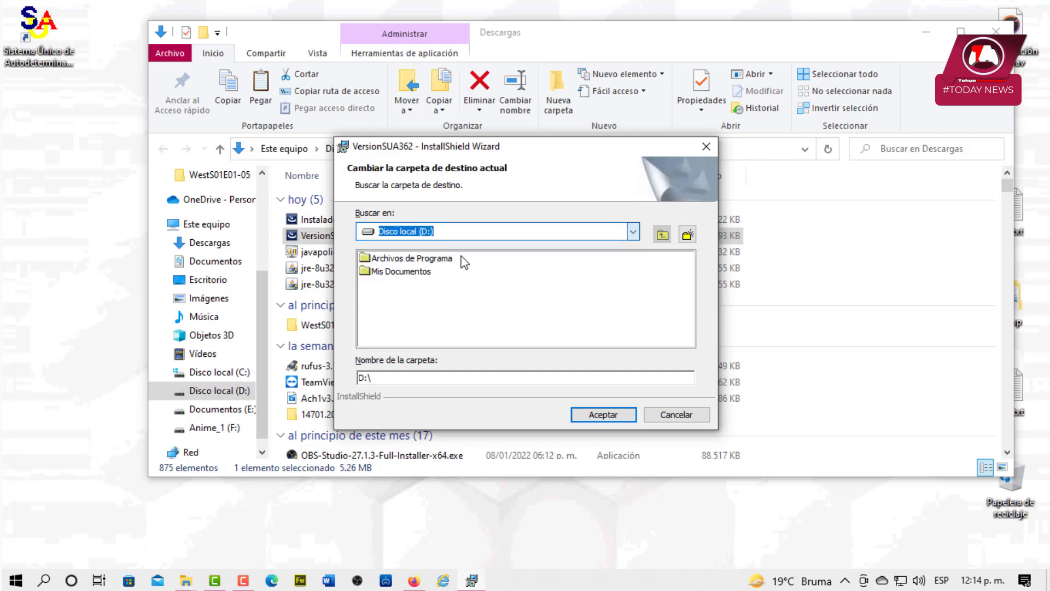
pyautogui.doubleClick(416, 257)
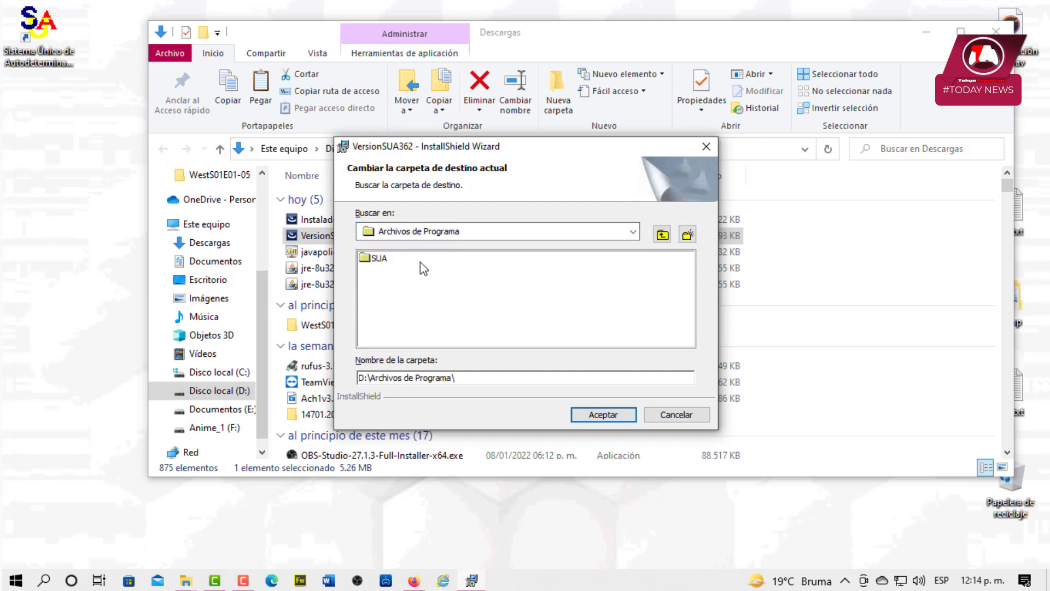
pyautogui.doubleClick(389, 260)
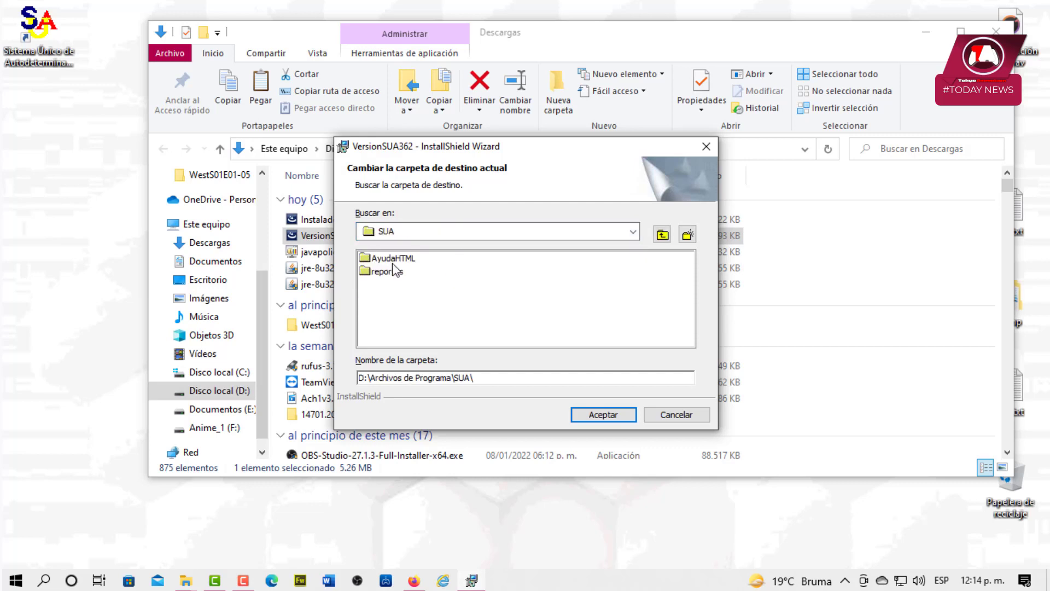
pyautogui.click(612, 415)
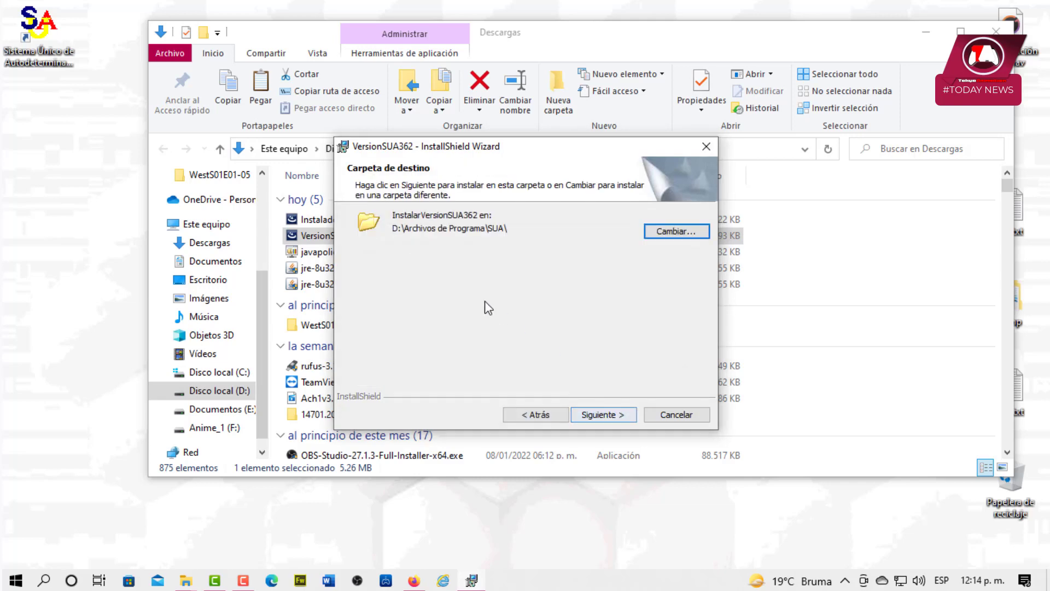
# - Install the VersionSUA362 update and finish its wizard
pyautogui.click(604, 415)
pyautogui.click(614, 418)
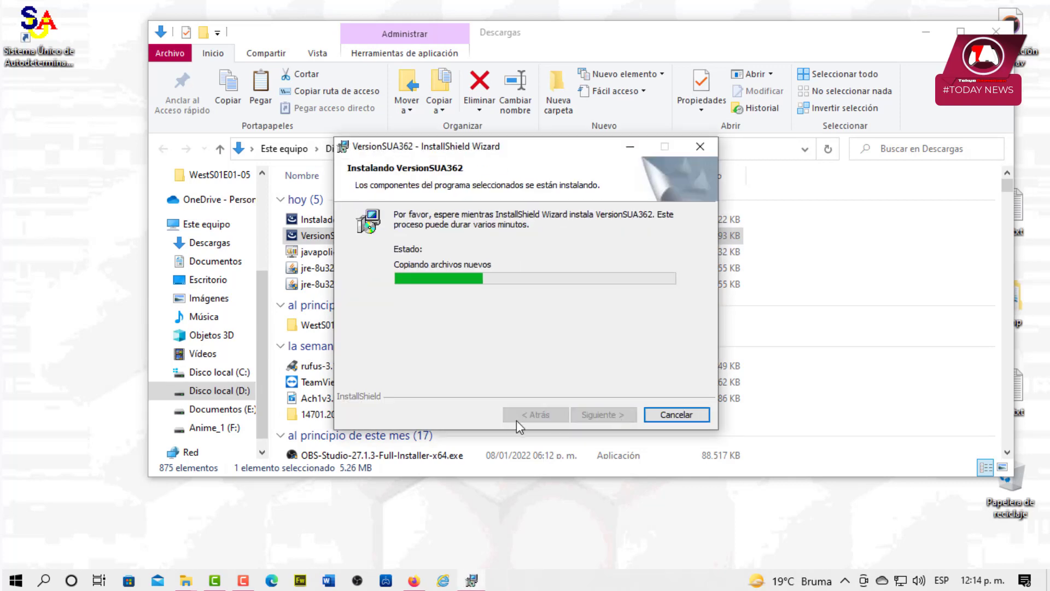
pyautogui.click(623, 420)
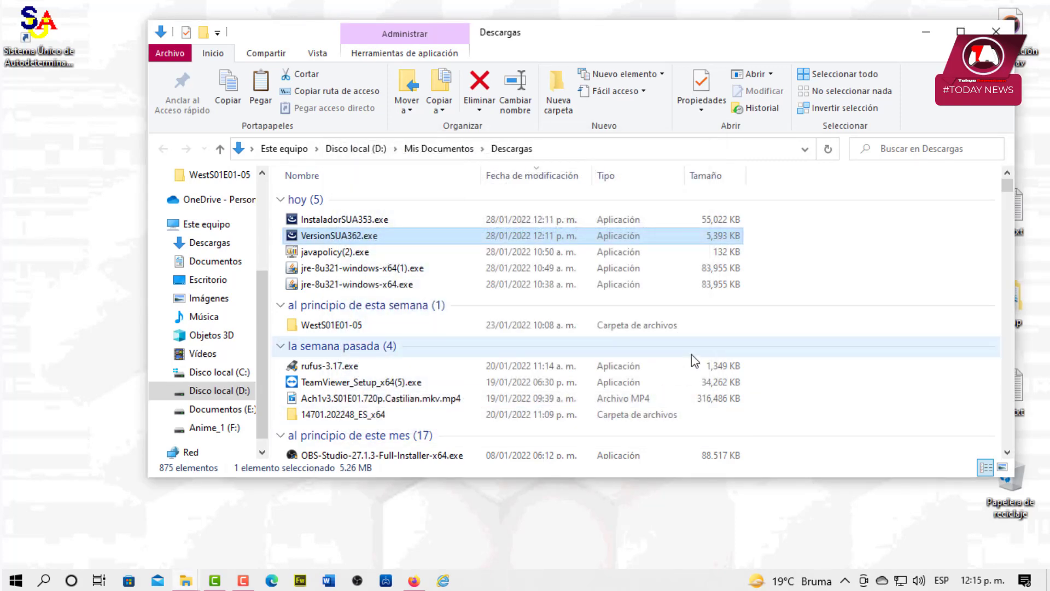
# - Minimize the Descargas window and move the Sistema Único de Autodeterminación shortcut near the middle of the desktop
pyautogui.click(926, 31)
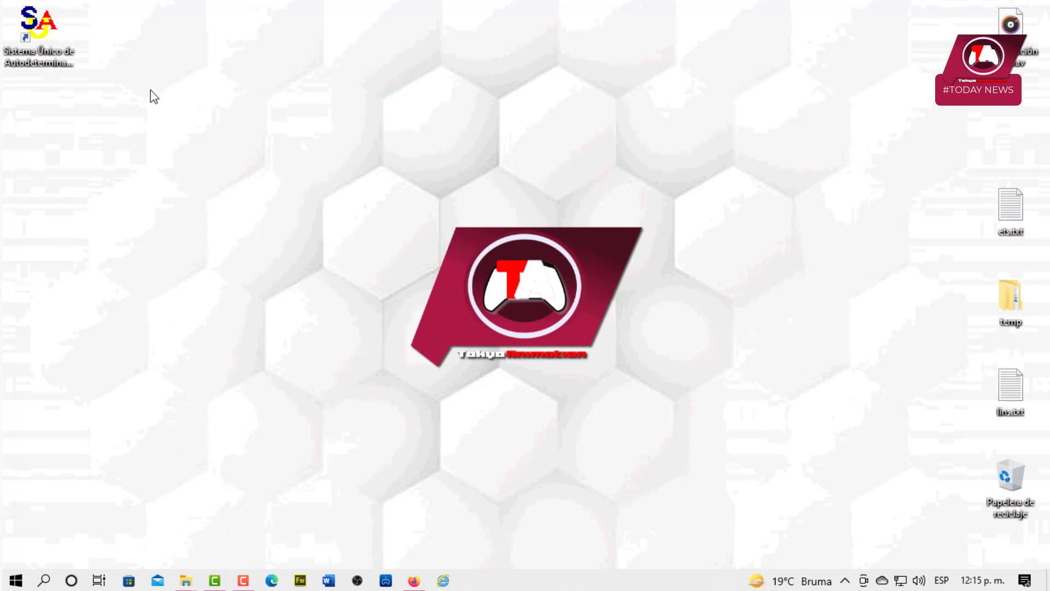
pyautogui.moveTo(60, 55); pyautogui.dragTo(410, 378)
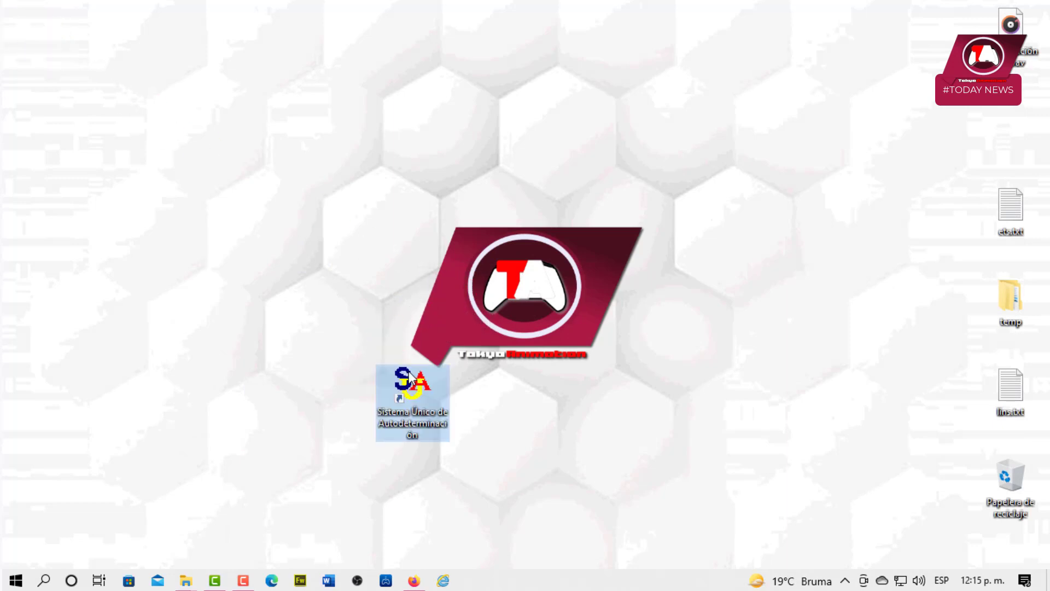
# - Launch SUA, acknowledge the Salarios Mínimos, UMA and Valor INFONAVIT notices, and log in as Admin with the account password
pyautogui.doubleClick(410, 378)
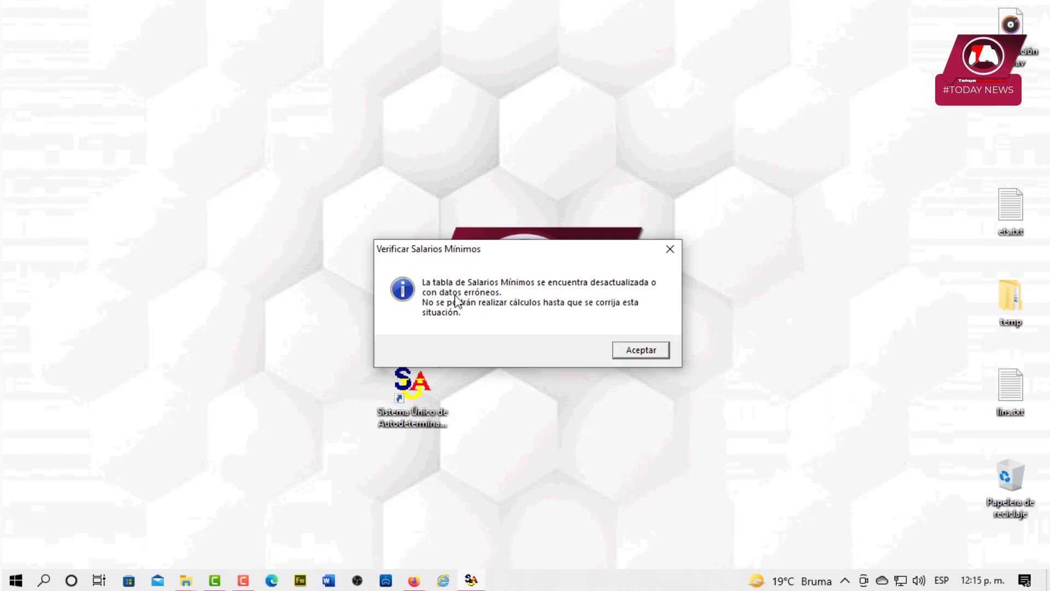
pyautogui.click(641, 349)
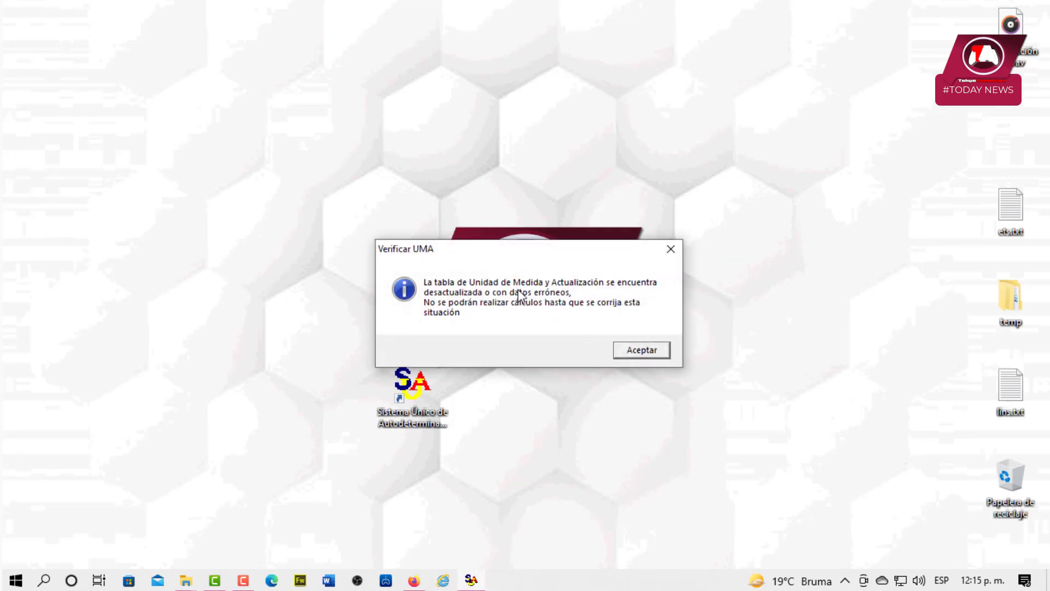
pyautogui.click(627, 350)
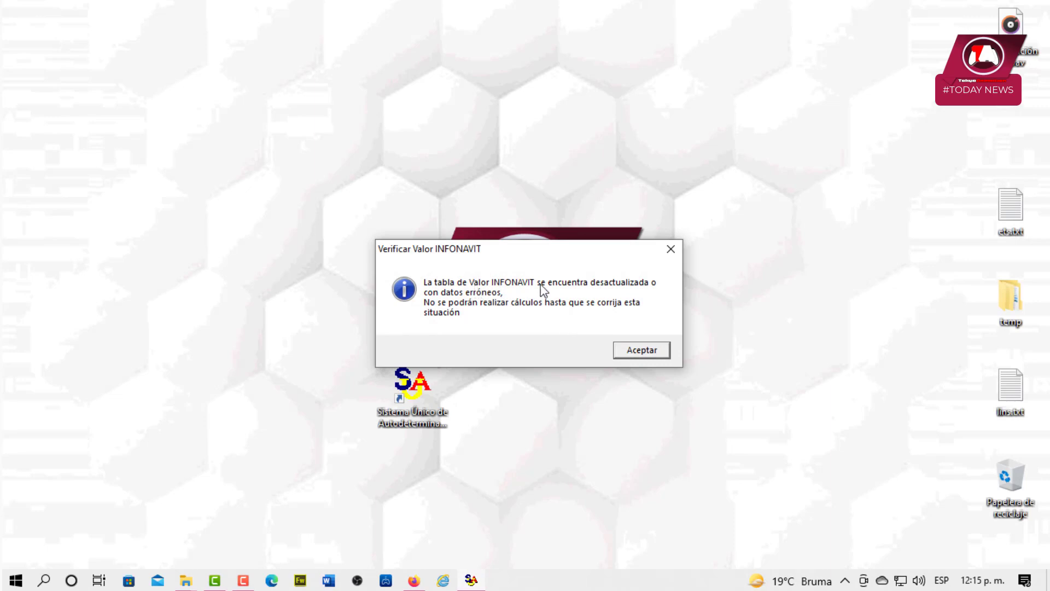
pyautogui.click(632, 345)
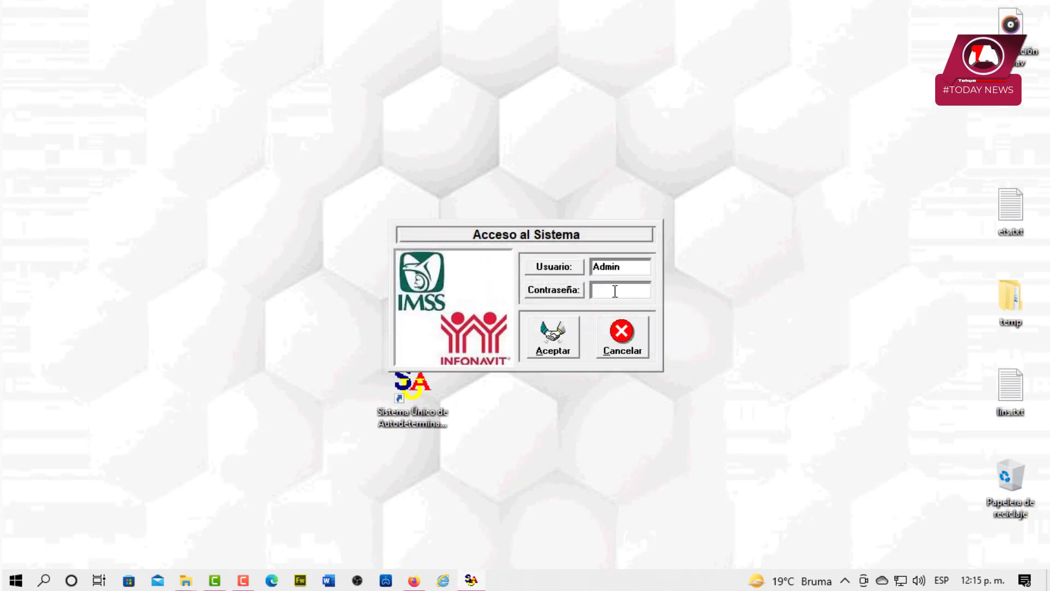
pyautogui.write('*****')
pyautogui.press('Return')
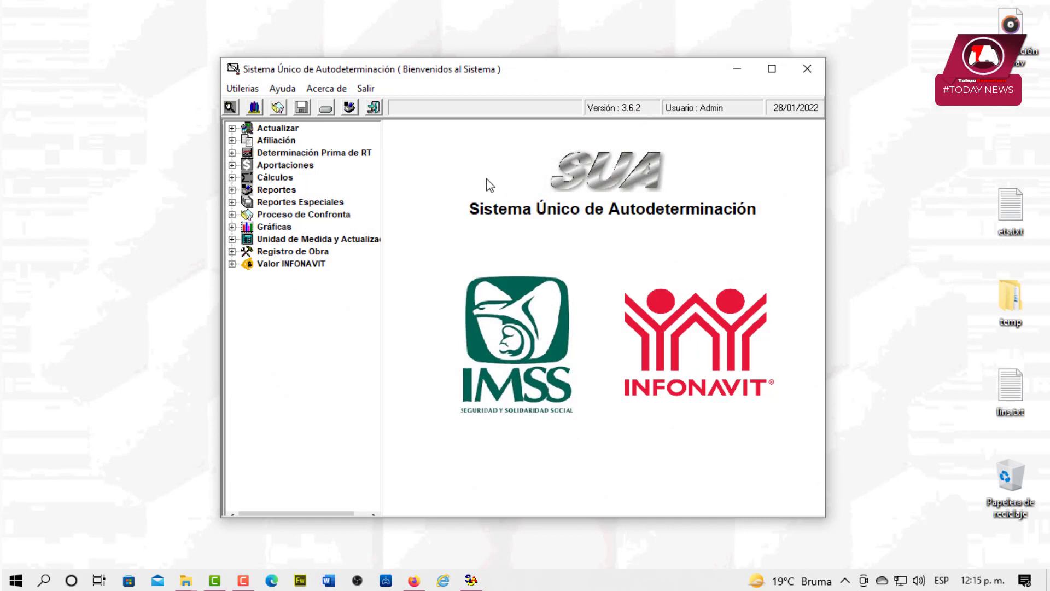
# - Place the SUA window beside the browser's UMI table and open the Actualizar VI catalogue under Valor INFONAVIT
pyautogui.click(233, 264)
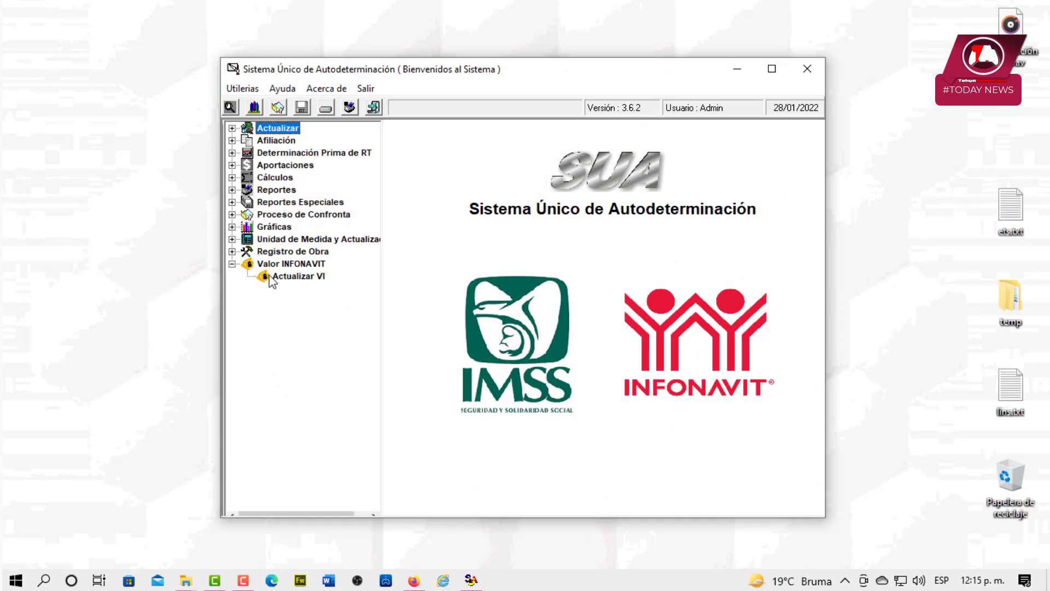
pyautogui.doubleClick(298, 278)
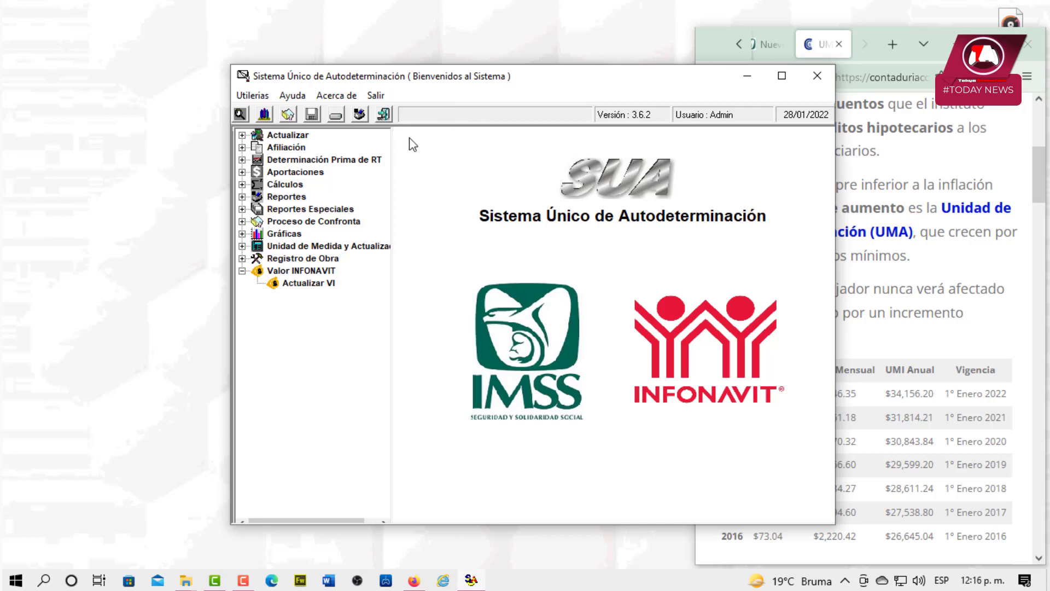
pyautogui.doubleClick(325, 285)
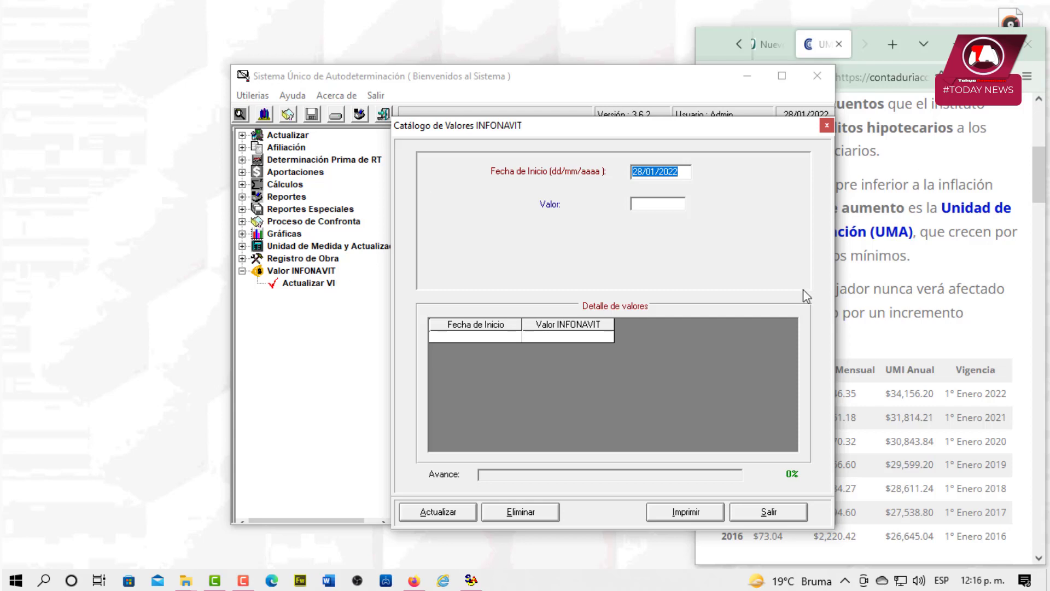
pyautogui.click(827, 126)
pyautogui.moveTo(701, 90); pyautogui.dragTo(533, 73)
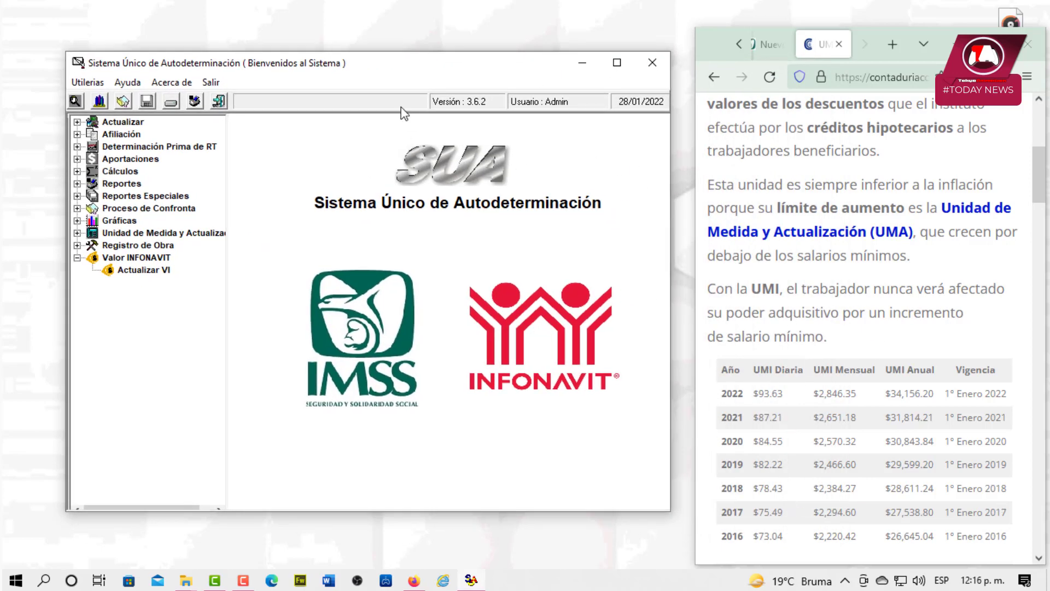
pyautogui.click(167, 271)
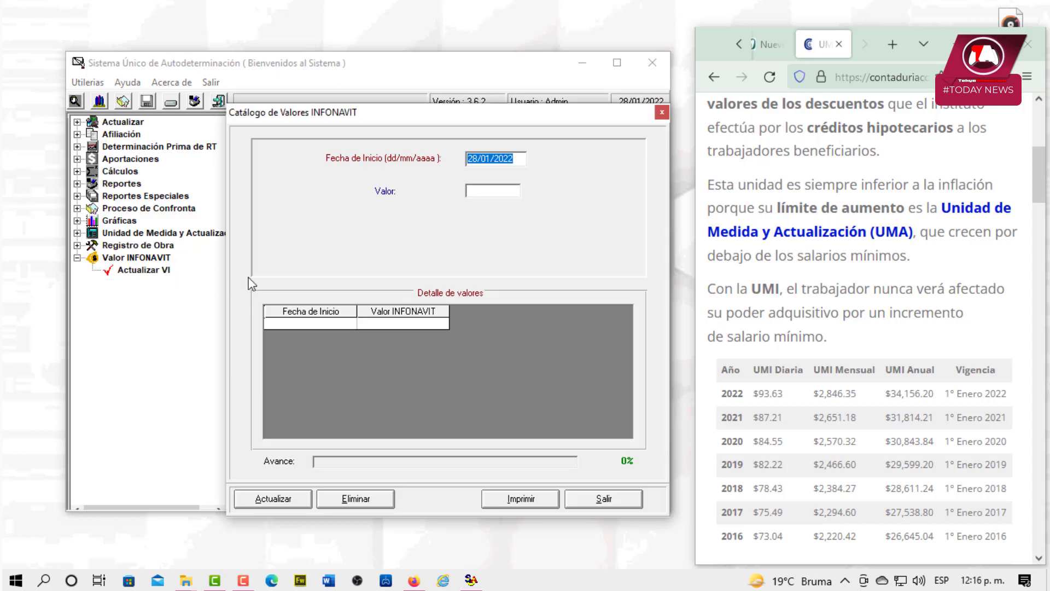
pyautogui.click(524, 159)
pyautogui.press('BackSpace')
pyautogui.press('BackSpace')
pyautogui.write('16')
pyautogui.click(322, 323)
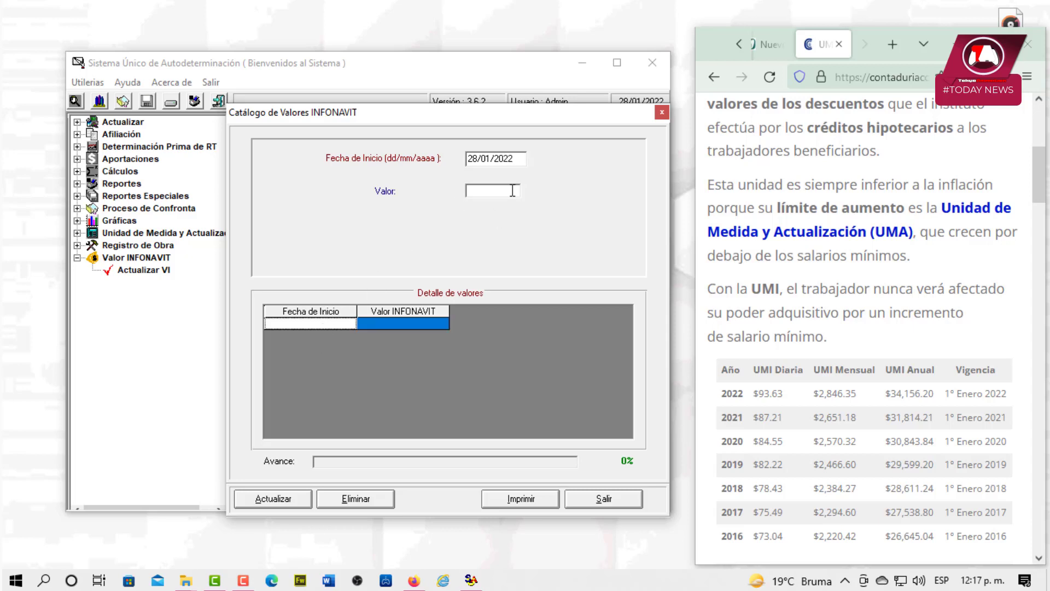
# - Add an INFONAVIT value of 73.04 with start date 28/01/2016 and save it to the catalogue
pyautogui.click(514, 162)
pyautogui.press('BackSpace')
pyautogui.press('BackSpace')
pyautogui.write('16')
pyautogui.write('7304')
pyautogui.press('BackSpace')
pyautogui.press('BackSpace')
pyautogui.write('.04')
pyautogui.click(297, 499)
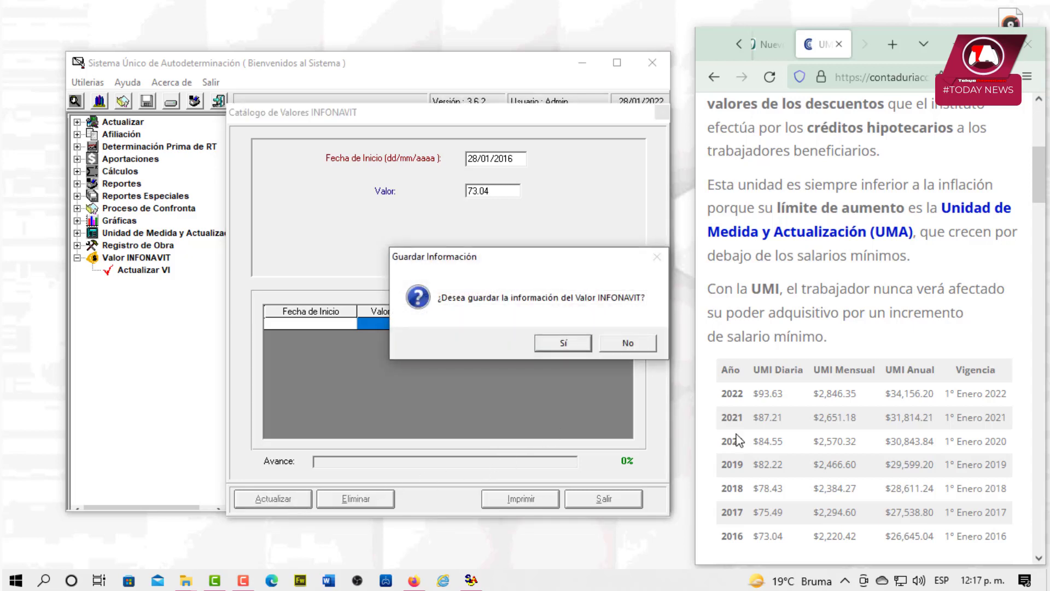
pyautogui.click(579, 347)
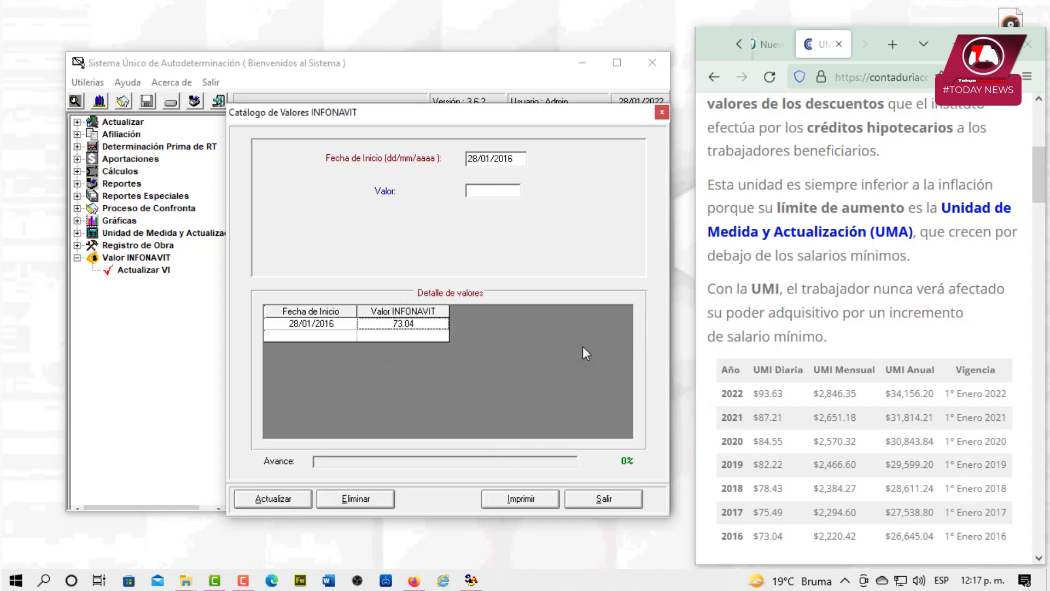
# - Add an INFONAVIT value of 75.49 with start date 28/01/2017 and save it to the catalogue
pyautogui.click(519, 160)
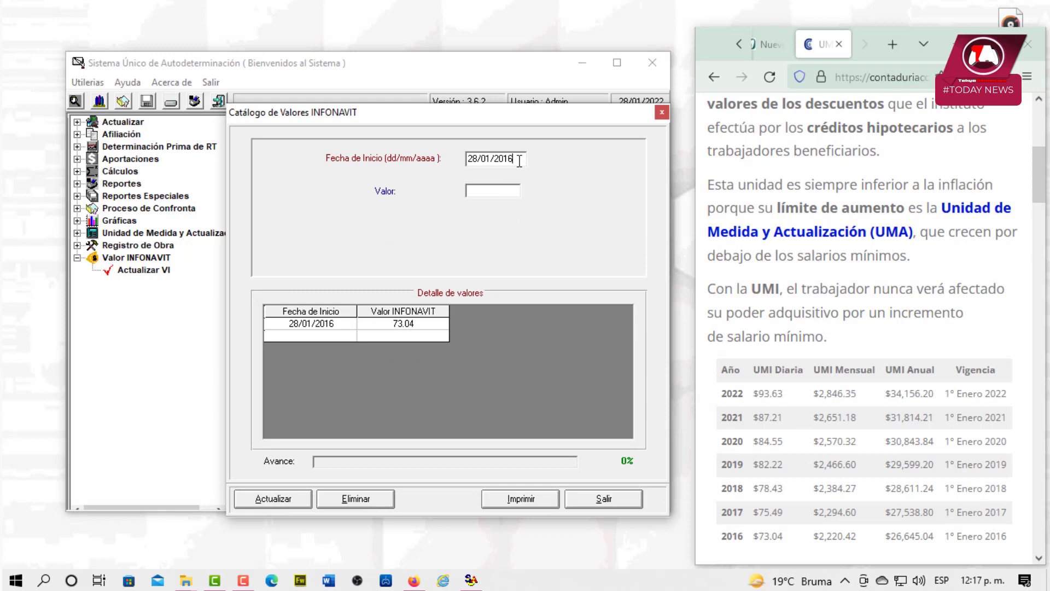
pyautogui.press('BackSpace')
pyautogui.write('7')
pyautogui.write('75.1')
pyautogui.press('BackSpace')
pyautogui.write('43')
pyautogui.press('BackSpace')
pyautogui.write('9')
pyautogui.click(303, 499)
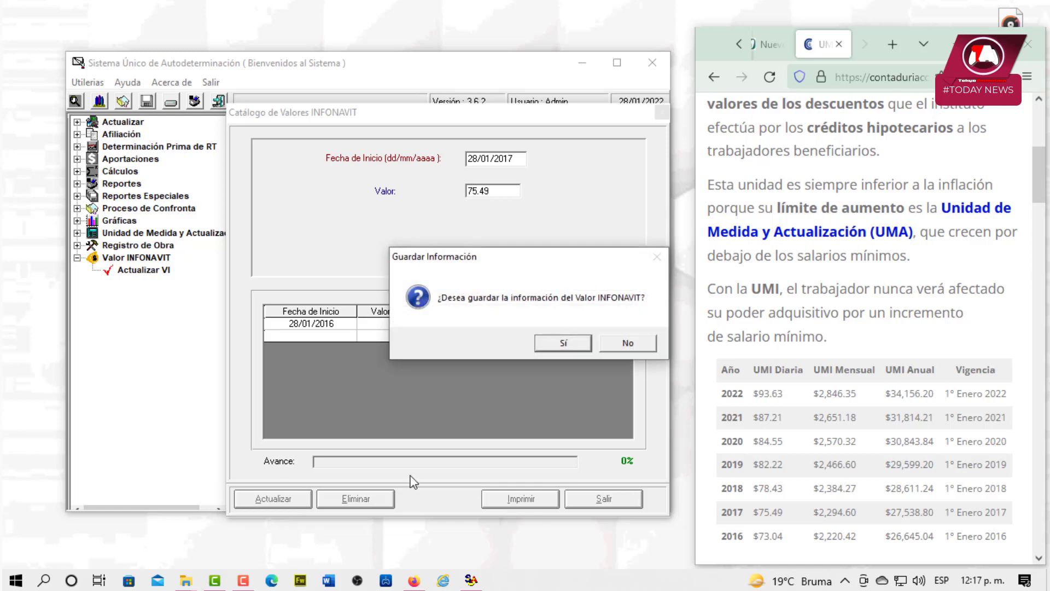
pyautogui.click(553, 347)
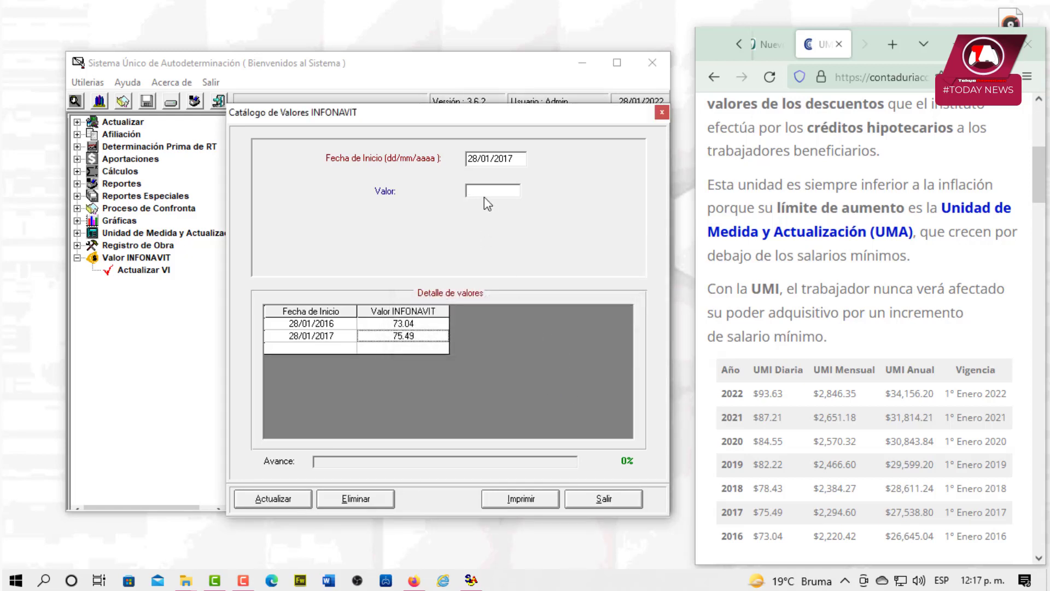
# - Add an INFONAVIT value of 78.43 with start date 28/01/2018 and save it to the catalogue
pyautogui.click(523, 162)
pyautogui.press('BackSpace')
pyautogui.write('8')
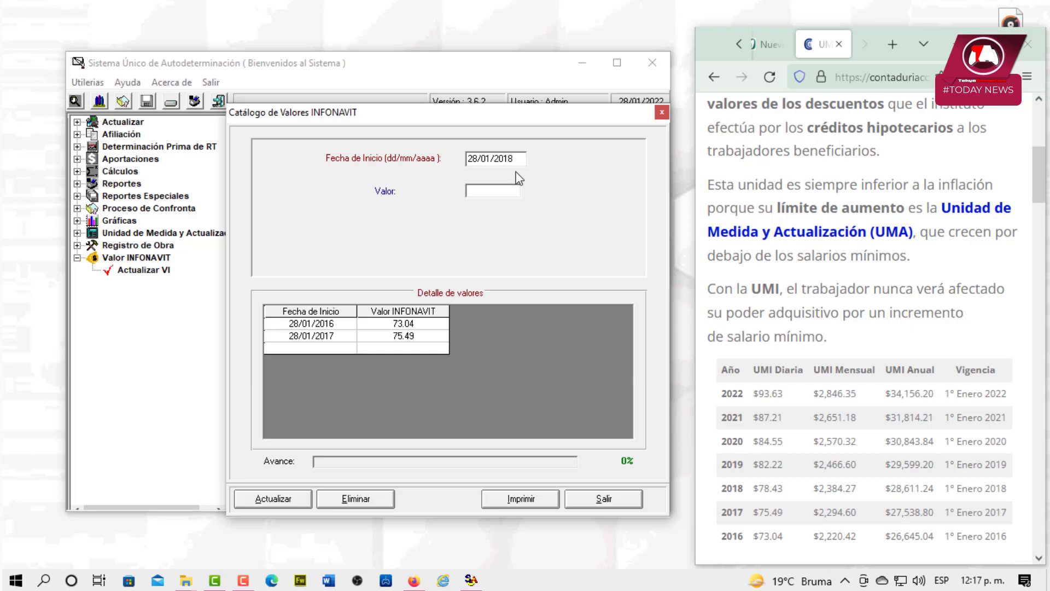
pyautogui.click(515, 186)
pyautogui.write('78.43')
pyautogui.click(275, 499)
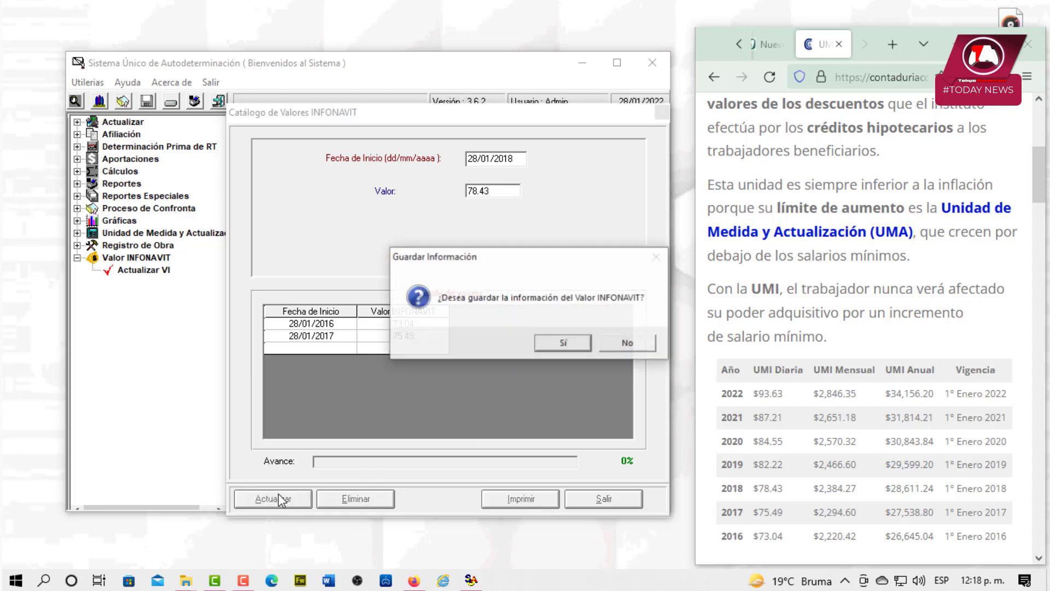
pyautogui.click(578, 343)
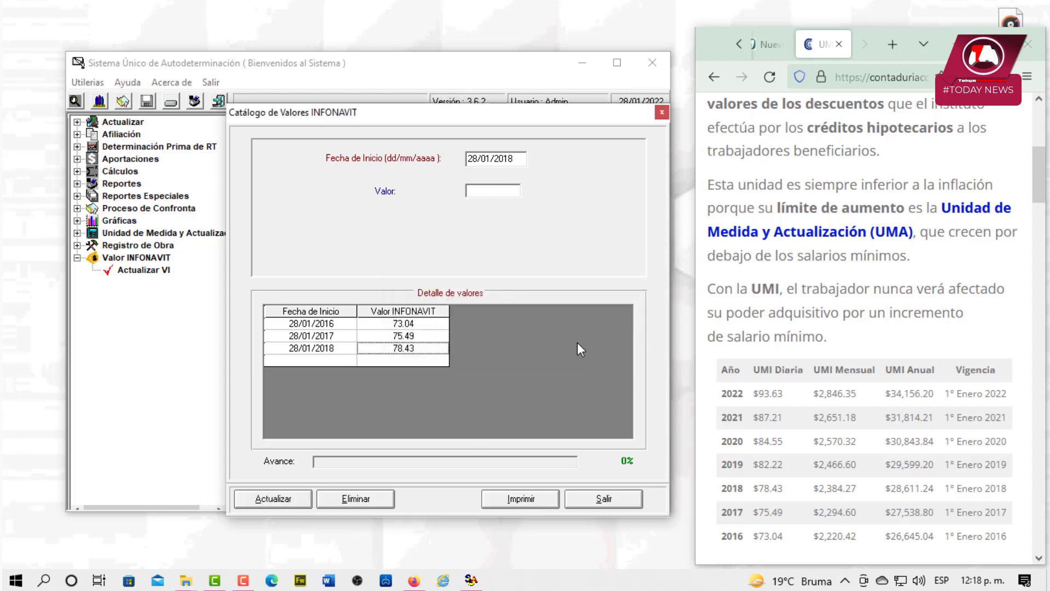
# - Add an INFONAVIT value of 82.22 with start date 28/01/2019 and save it to the catalogue
pyautogui.click(520, 158)
pyautogui.press('BackSpace')
pyautogui.write('9')
pyautogui.click(498, 188)
pyautogui.write('82.22')
pyautogui.click(279, 496)
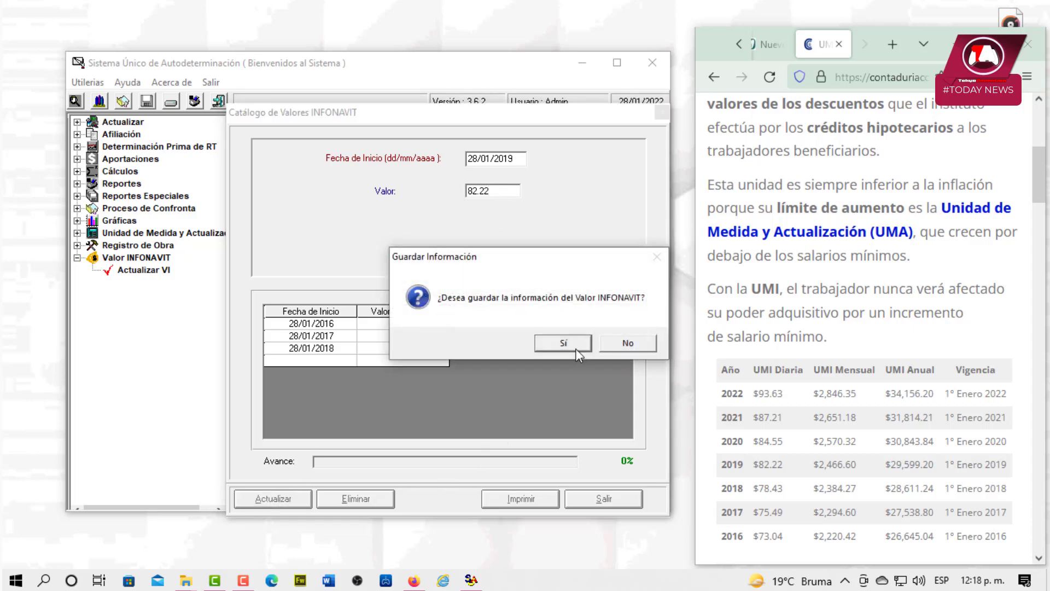
pyautogui.click(576, 349)
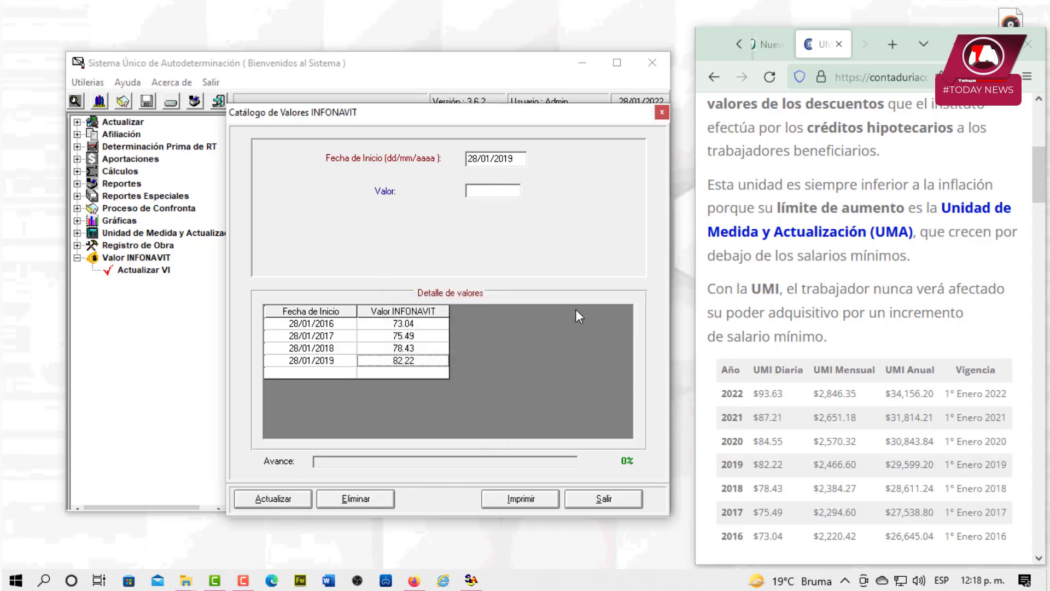
# - Add an INFONAVIT value of 84.55 with start date 28/01/2020 and save it to the catalogue
pyautogui.click(520, 158)
pyautogui.press('BackSpace')
pyautogui.press('BackSpace')
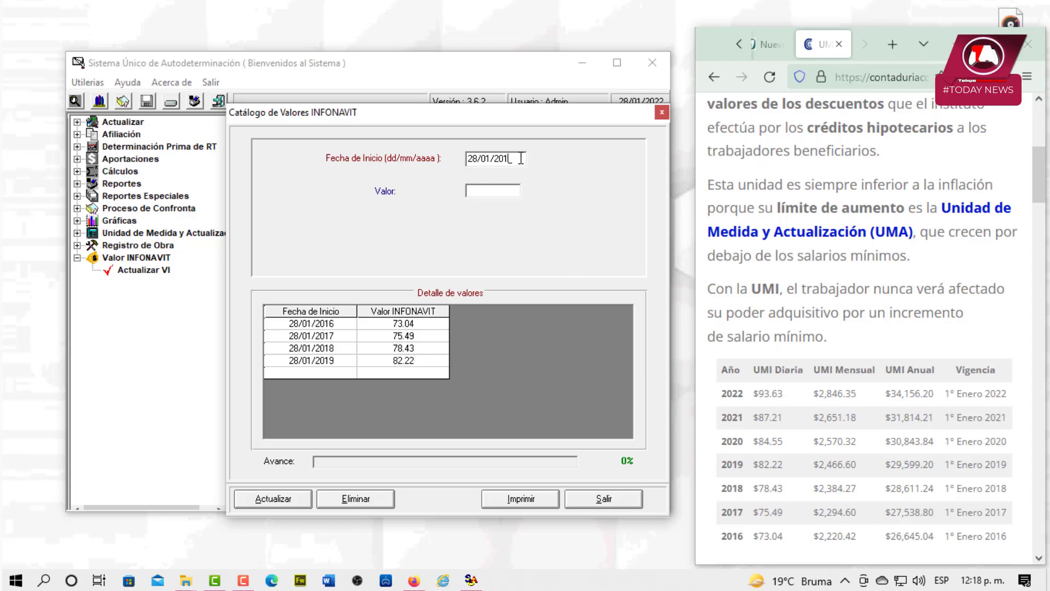
pyautogui.write('20')
pyautogui.write('84.55')
pyautogui.click(303, 496)
pyautogui.click(582, 341)
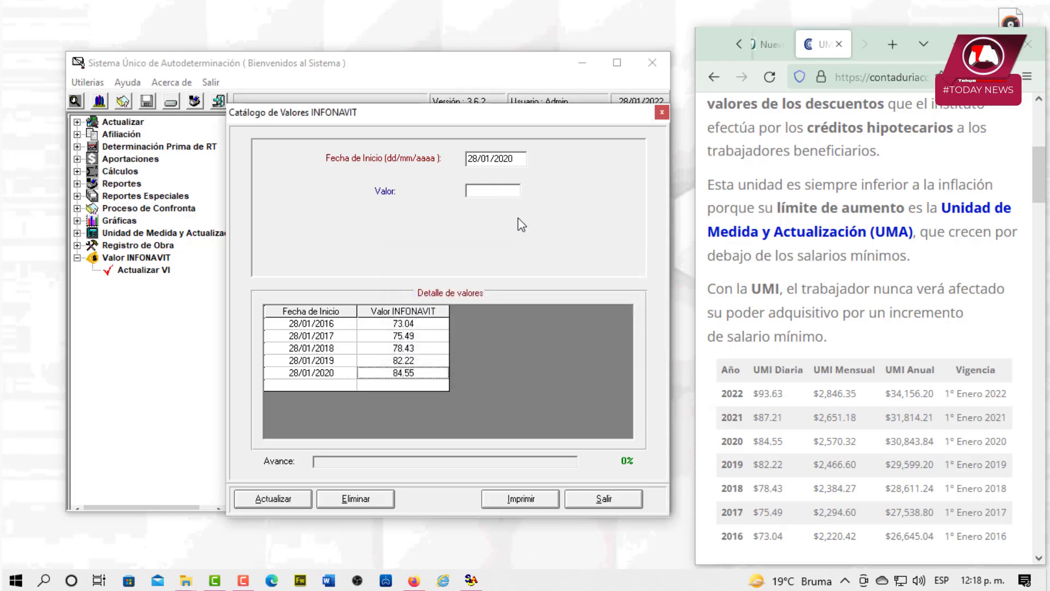
# - Add an INFONAVIT value of 87.21 with start date 28/01/2021 and save it to the catalogue
pyautogui.click(514, 157)
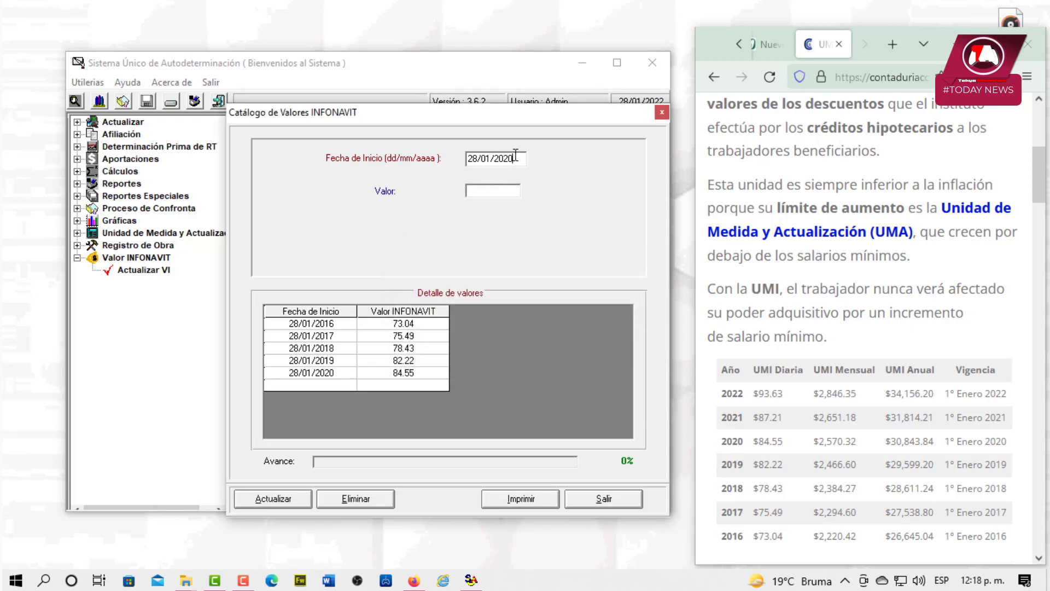
pyautogui.press('BackSpace')
pyautogui.write('1')
pyautogui.click(516, 191)
pyautogui.write('87.21')
pyautogui.click(288, 499)
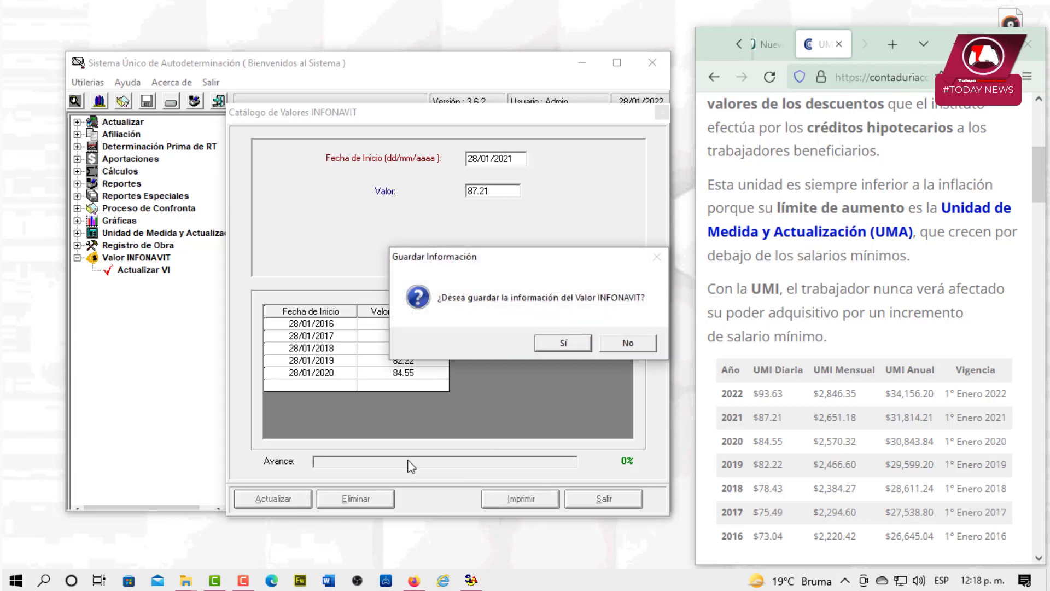
pyautogui.click(574, 347)
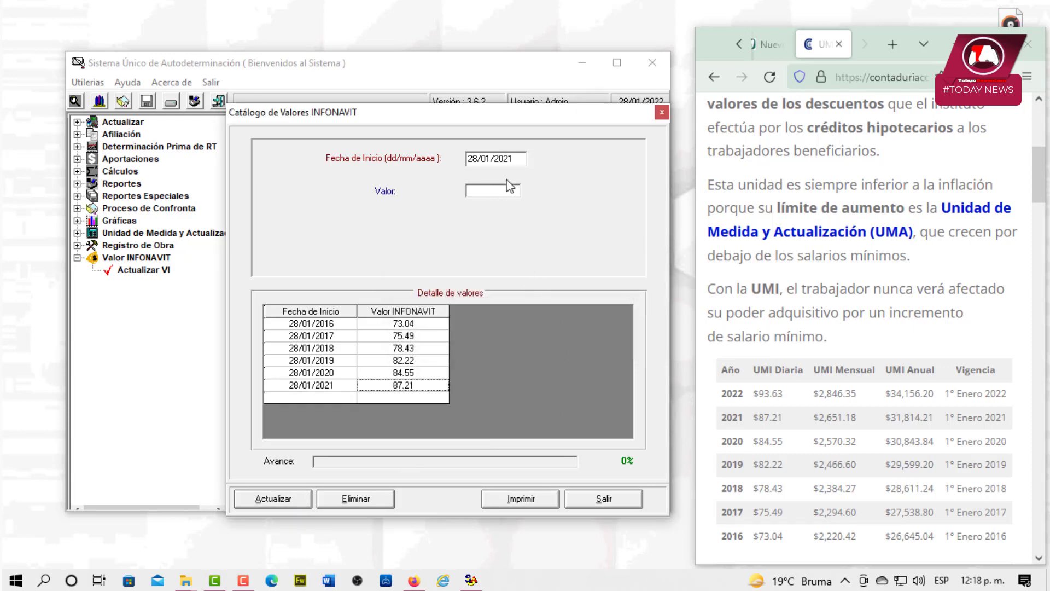
# - Add an INFONAVIT value of 93.63 with start date 28/01/2022 and save it to the catalogue
pyautogui.click(523, 160)
pyautogui.press('BackSpace')
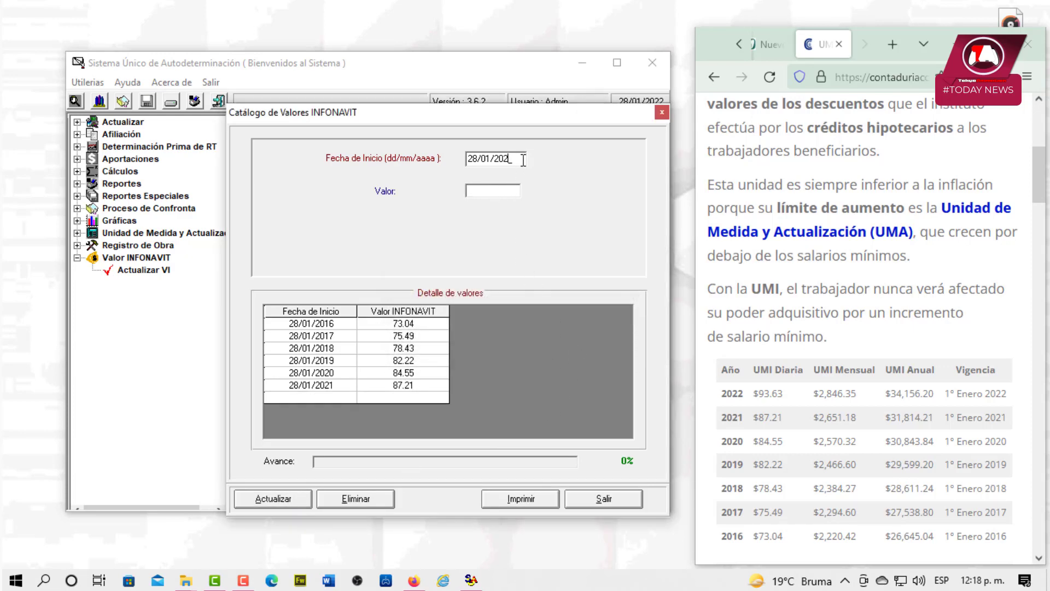
pyautogui.write('2')
pyautogui.click(512, 188)
pyautogui.write('93.63')
pyautogui.click(298, 501)
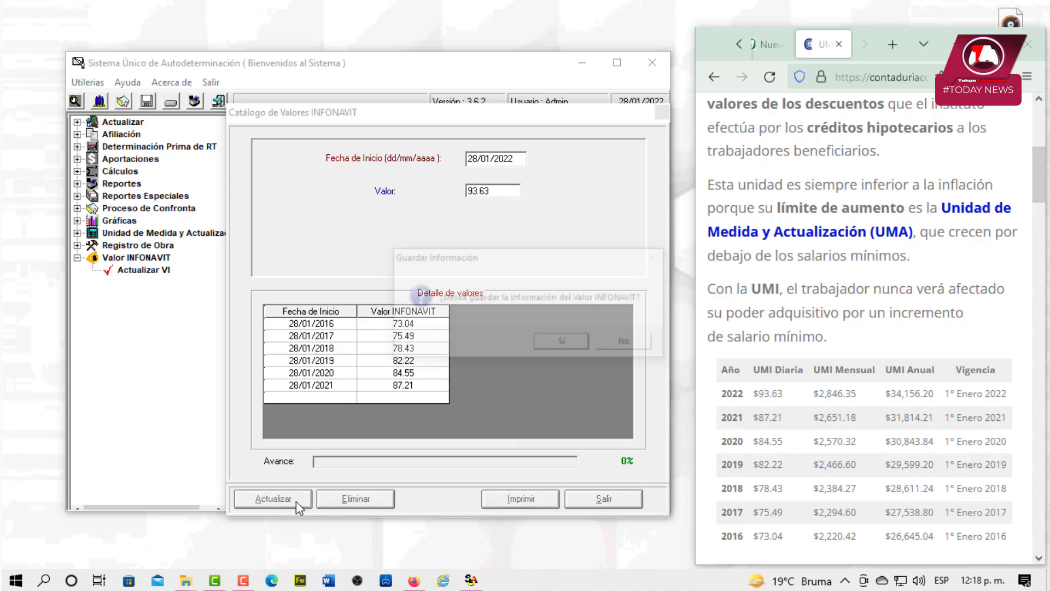
pyautogui.click(589, 347)
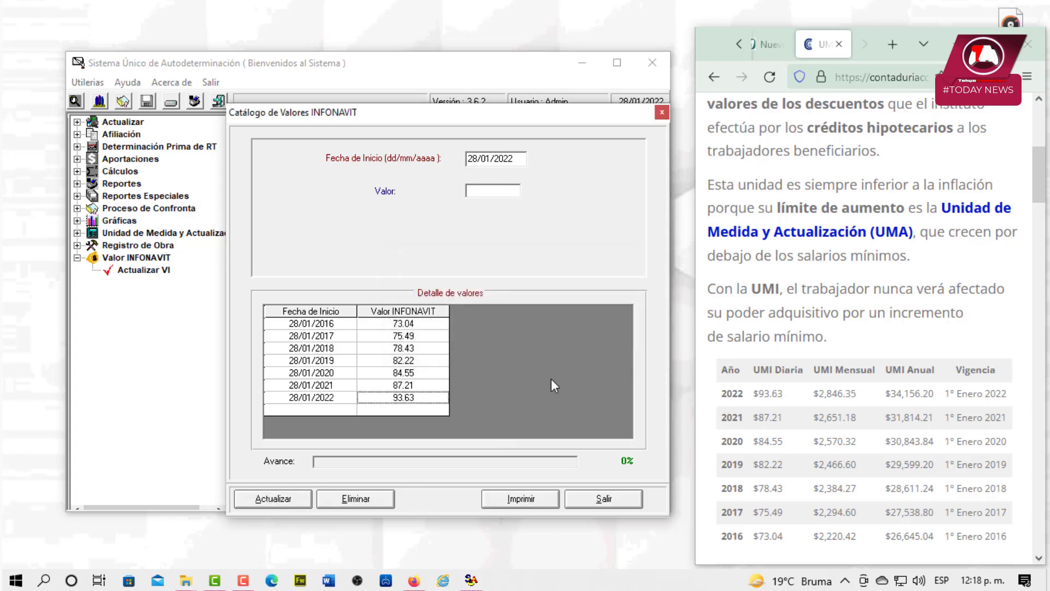
# - Restart SUA from its desktop shortcut, acknowledging the startup notices, and log in as Admin with the account password
pyautogui.click(604, 499)
pyautogui.click(652, 62)
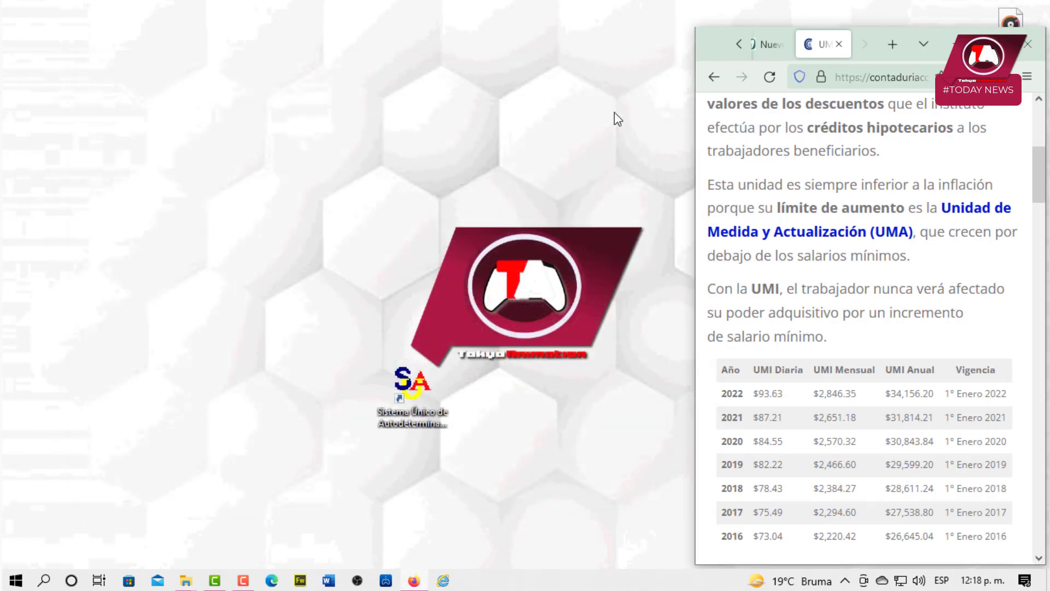
pyautogui.click(414, 387)
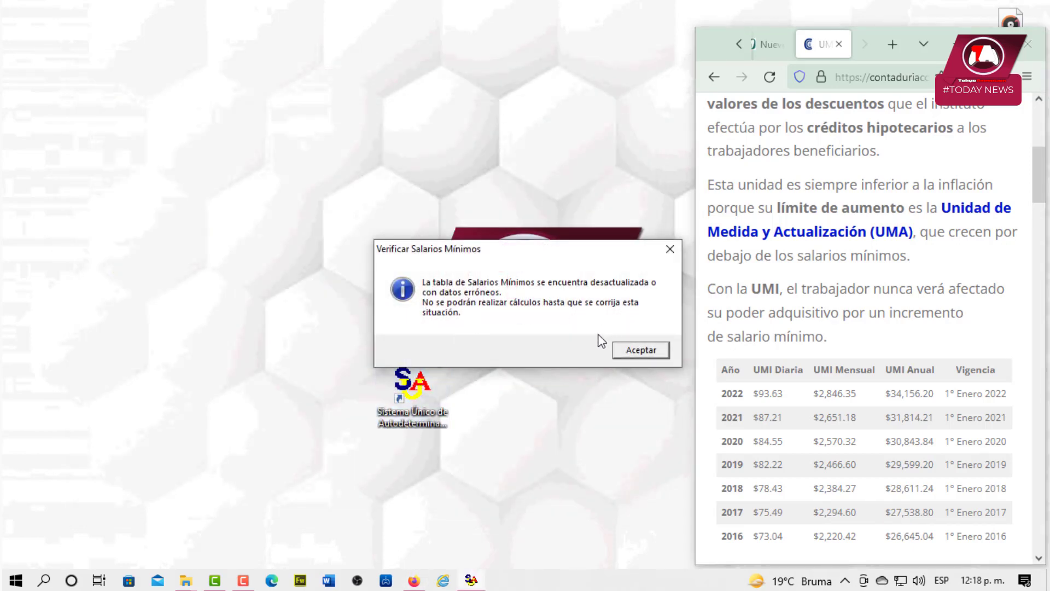
pyautogui.click(620, 357)
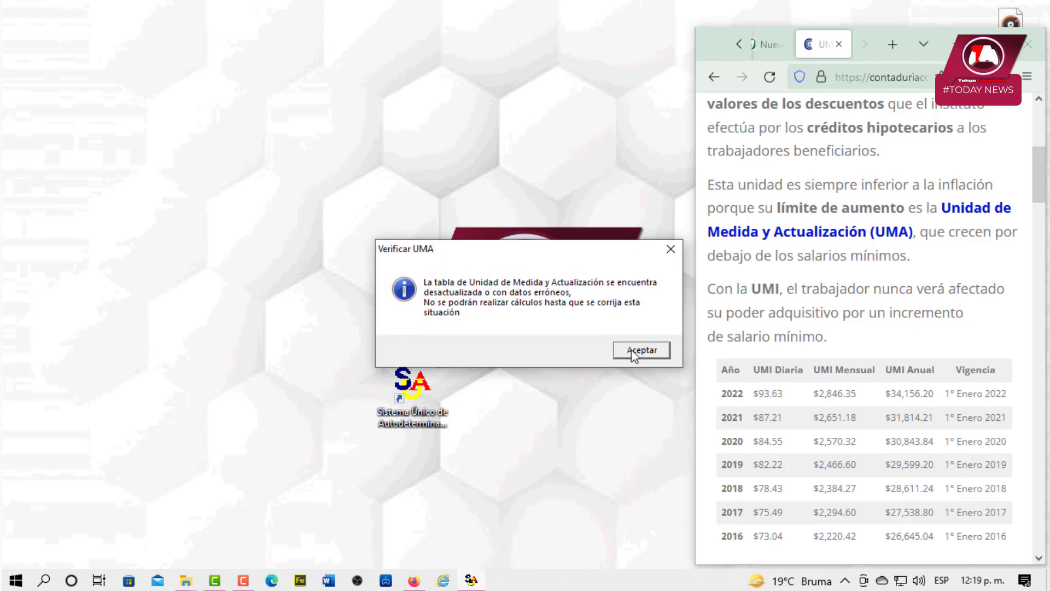
pyautogui.click(633, 353)
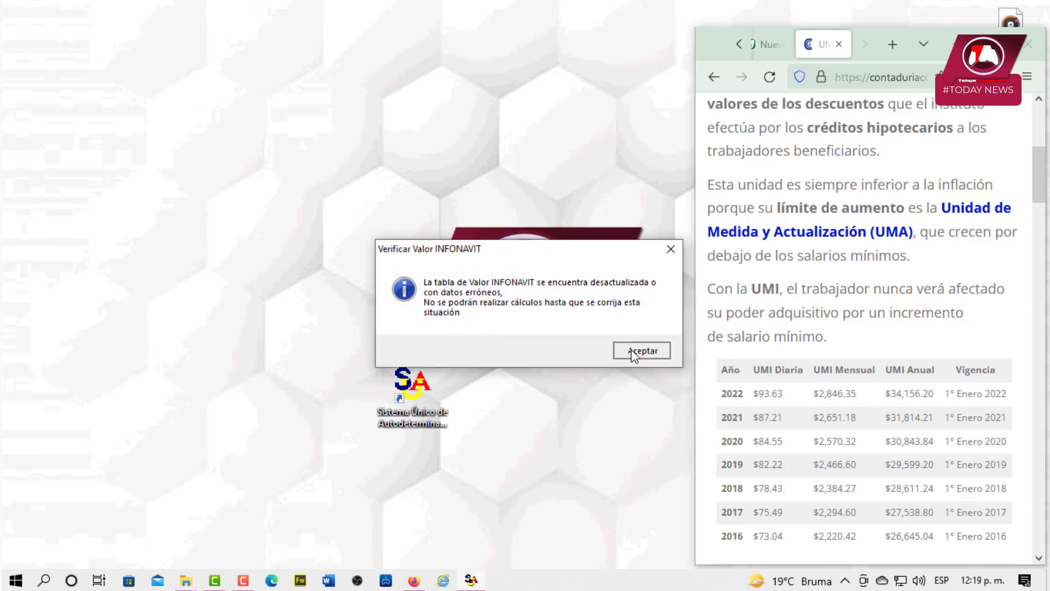
pyautogui.click(634, 351)
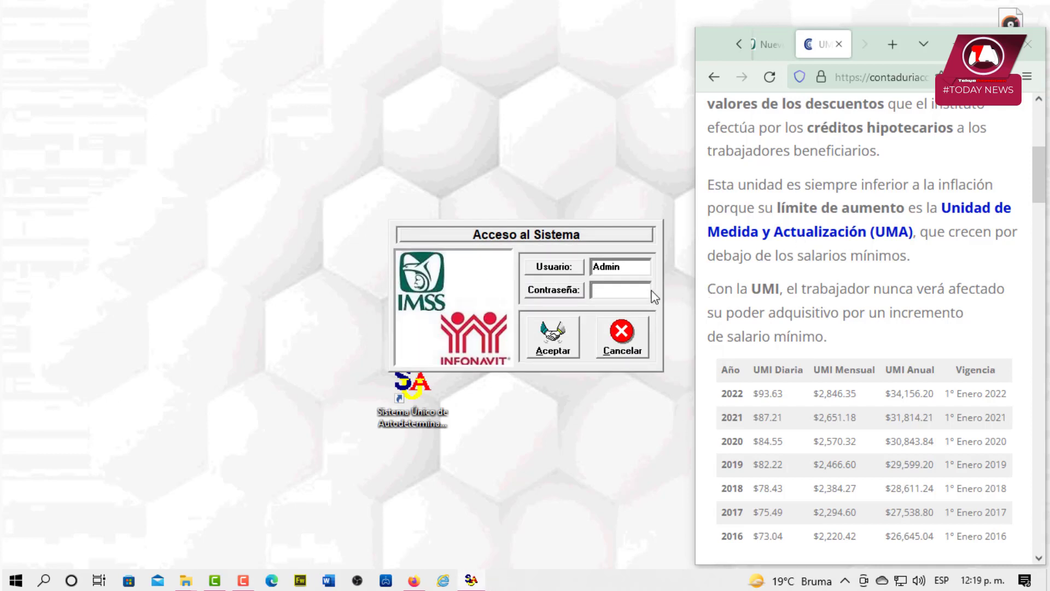
pyautogui.click(638, 291)
pyautogui.write('*****')
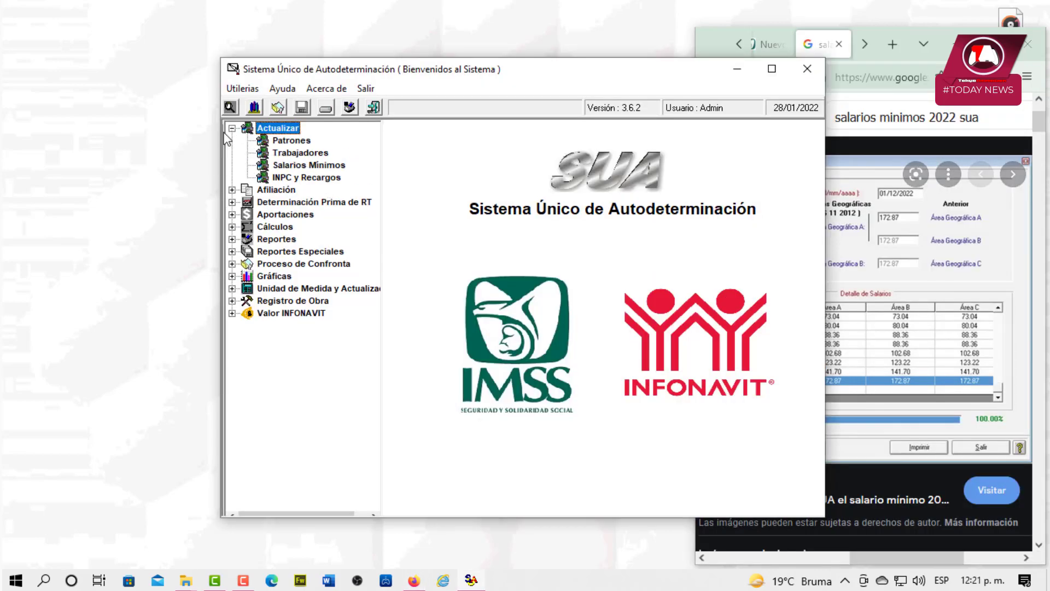
# - Place the SUA window beside the browser's minimum-wage reference image and open the Salarios Mínimos catalogue under Actualizar
pyautogui.click(231, 130)
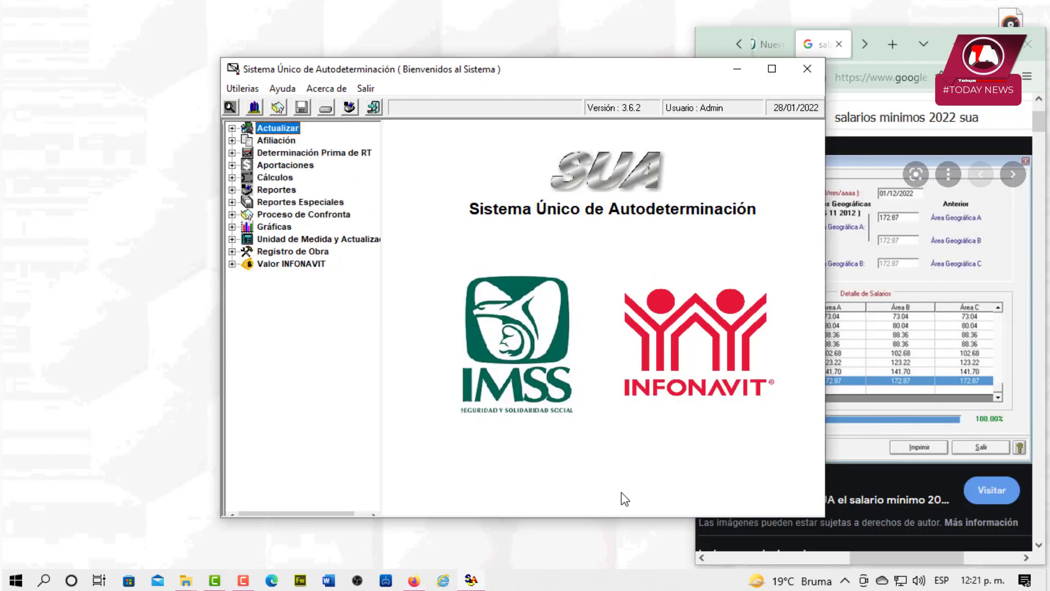
pyautogui.moveTo(679, 73); pyautogui.dragTo(525, 79)
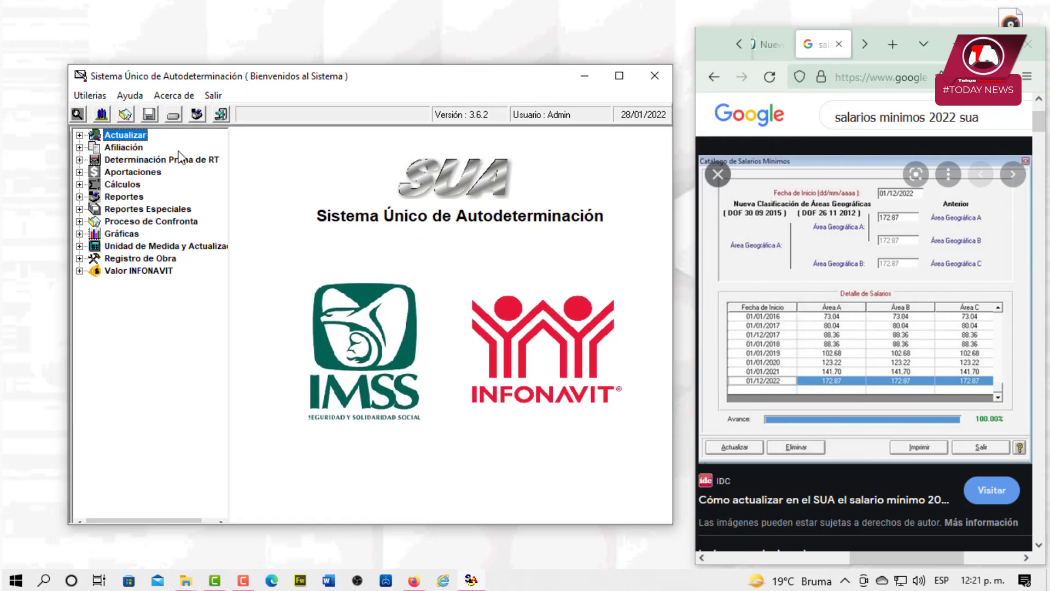
pyautogui.click(79, 135)
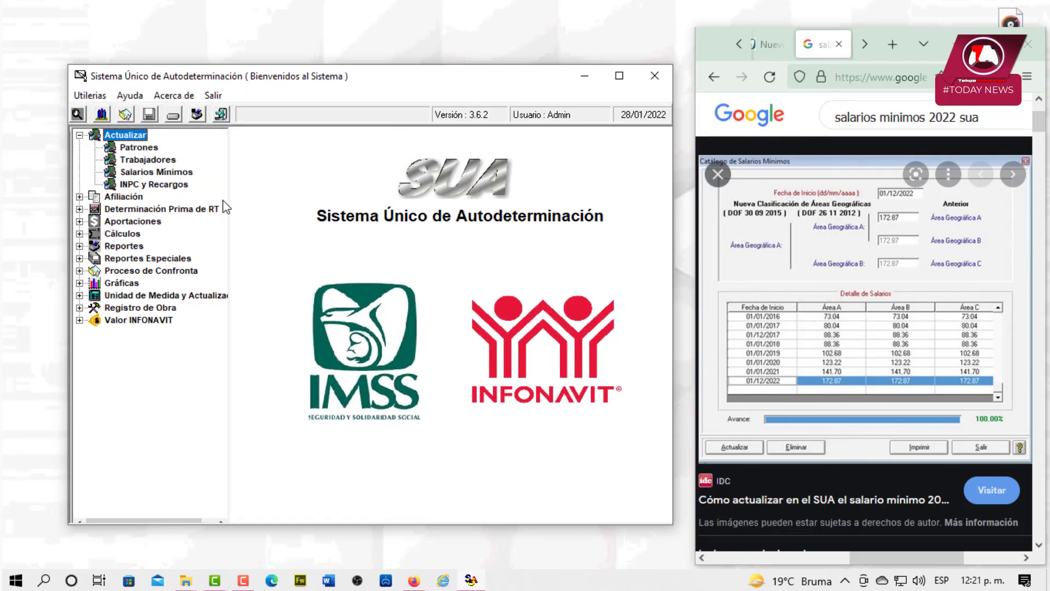
pyautogui.click(159, 174)
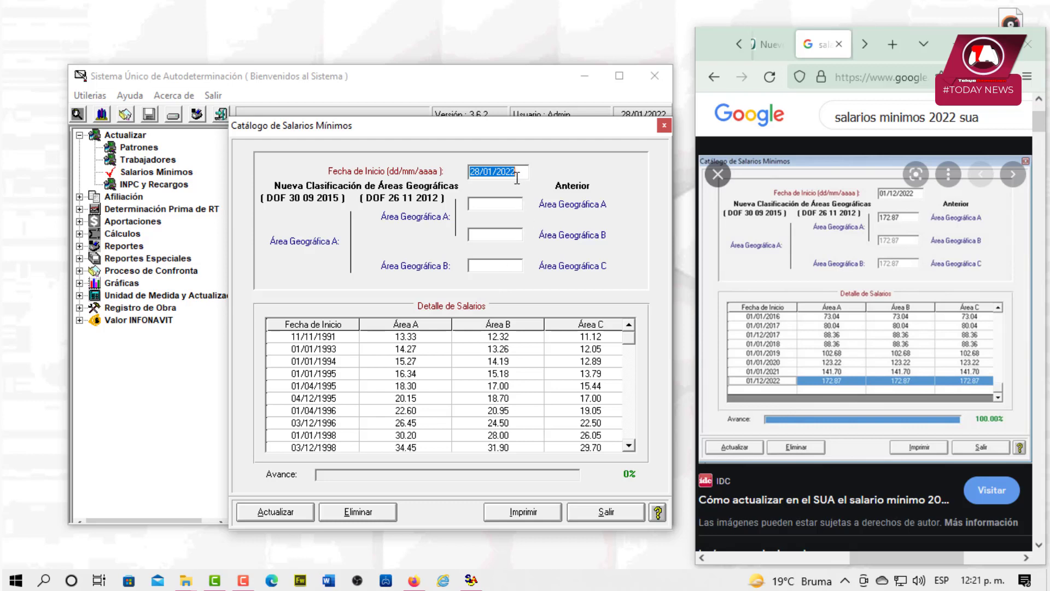
# - Try to enter a minimum wage of 73.04 for Área Geográfica A with start date 01/01/2016
pyautogui.write('01/01/2016')
pyautogui.click(501, 202)
pyautogui.write('7304')
pyautogui.doubleClick(502, 201)
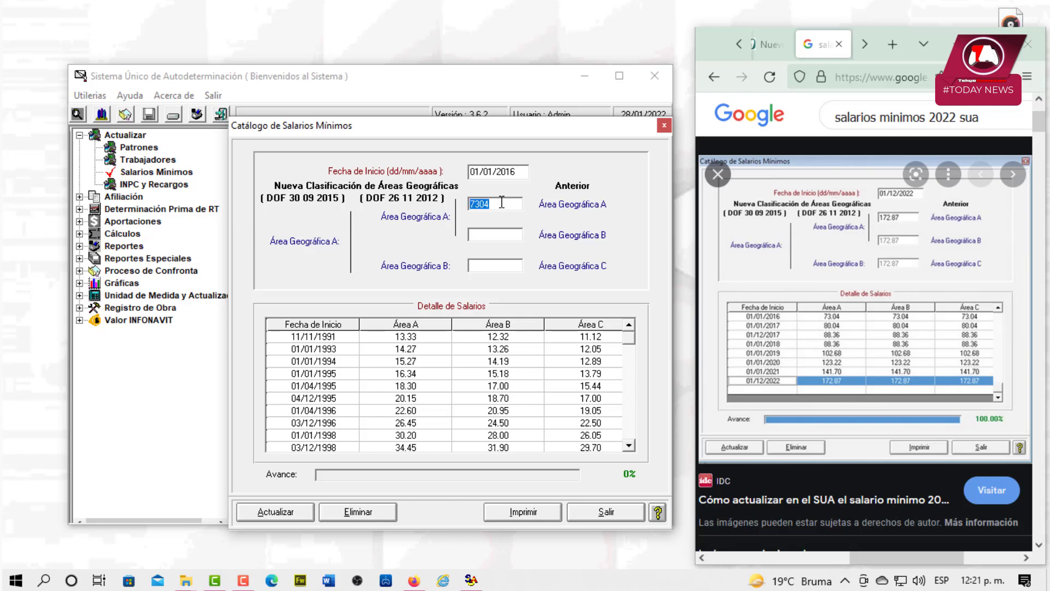
pyautogui.press('Home')
pyautogui.press('Right')
pyautogui.write('.')
pyautogui.doubleClick(501, 202)
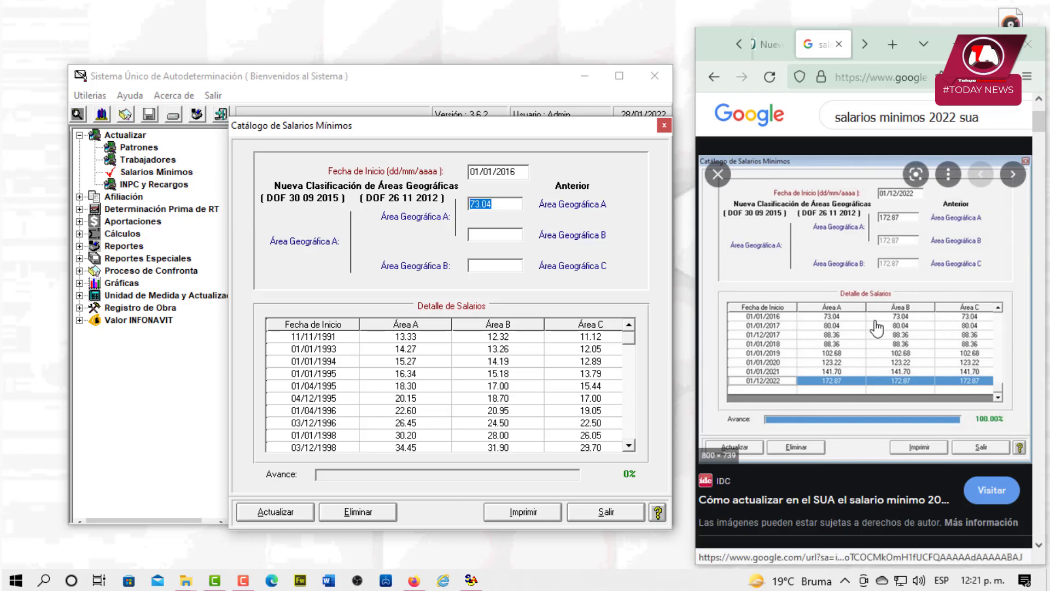
pyautogui.click(503, 234)
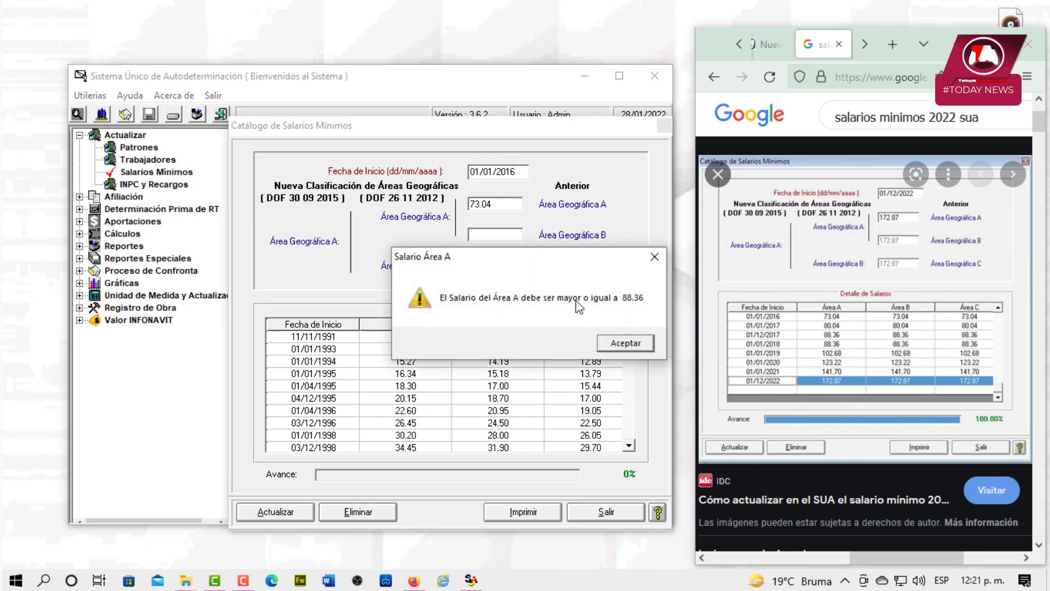
pyautogui.click(612, 344)
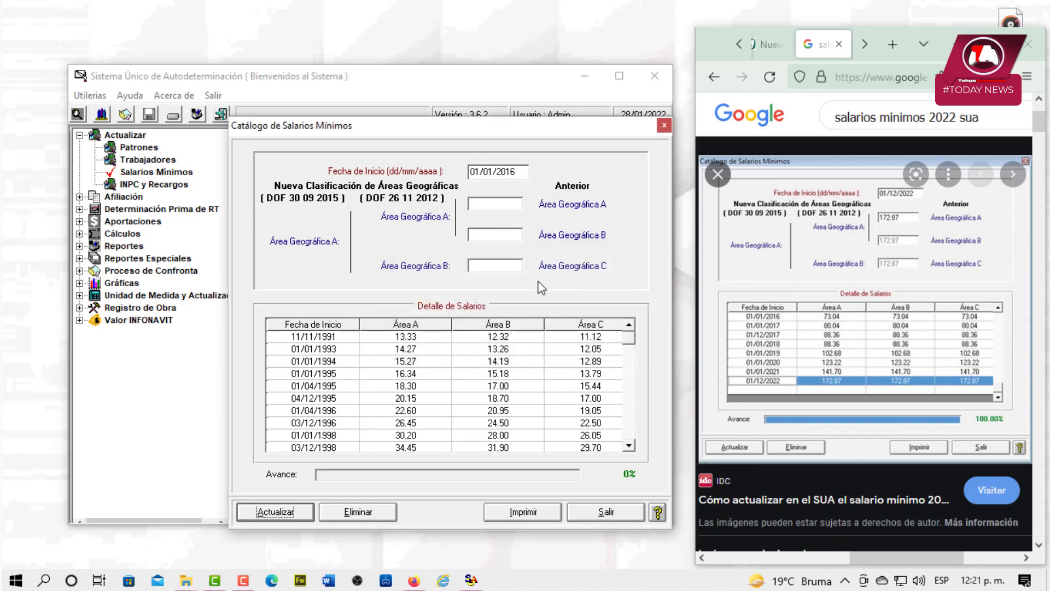
pyautogui.click(496, 206)
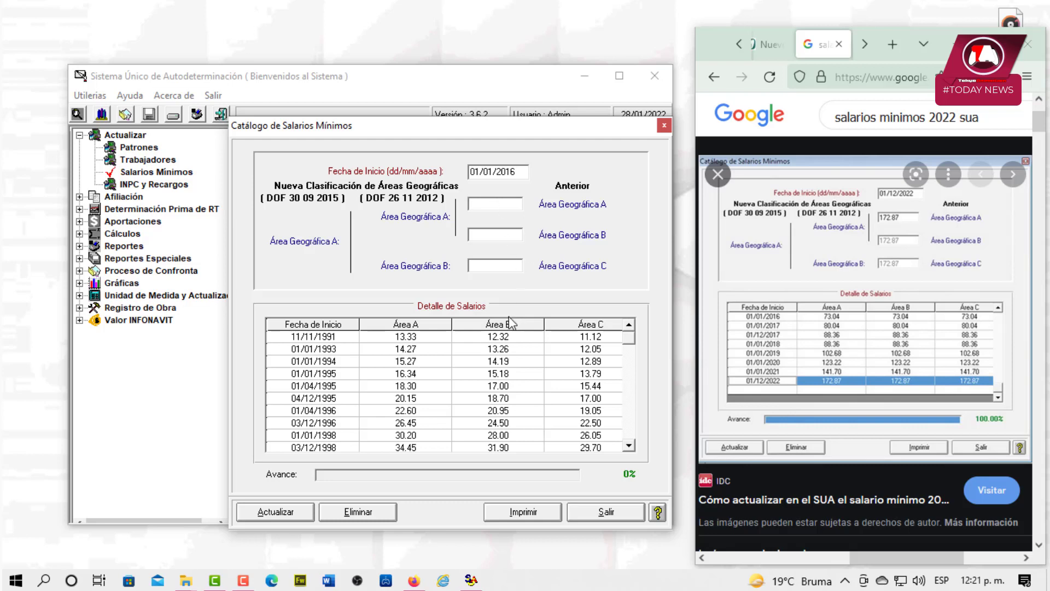
# - Add a minimum wage of 88.36 with start date 01/01/2018 and save it to the Salarios Mínimos catalogue
pyautogui.click(631, 446)
pyautogui.moveTo(632, 447); pyautogui.dragTo(634, 452)
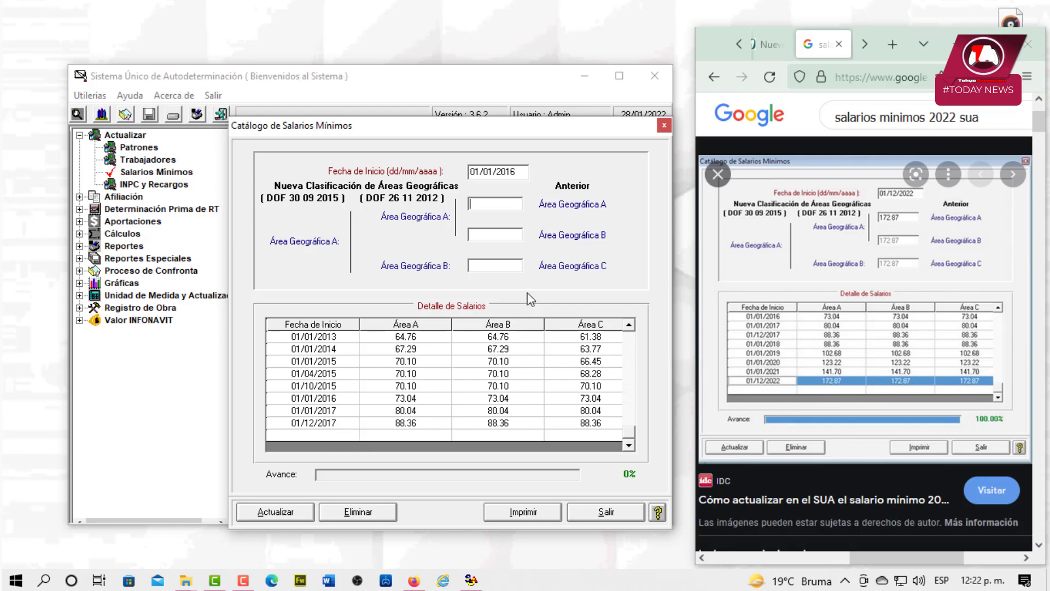
pyautogui.click(523, 170)
pyautogui.press('BackSpace')
pyautogui.write('8')
pyautogui.click(513, 201)
pyautogui.write('88.36')
pyautogui.hotkey('shift', 'Home')
pyautogui.press('Tab')
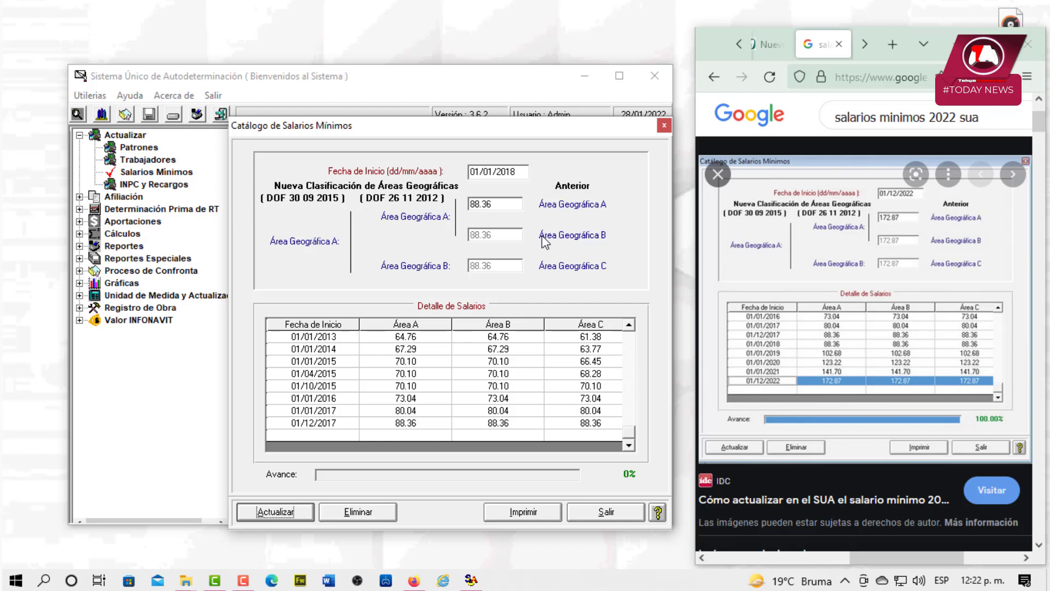
pyautogui.click(294, 513)
pyautogui.click(563, 345)
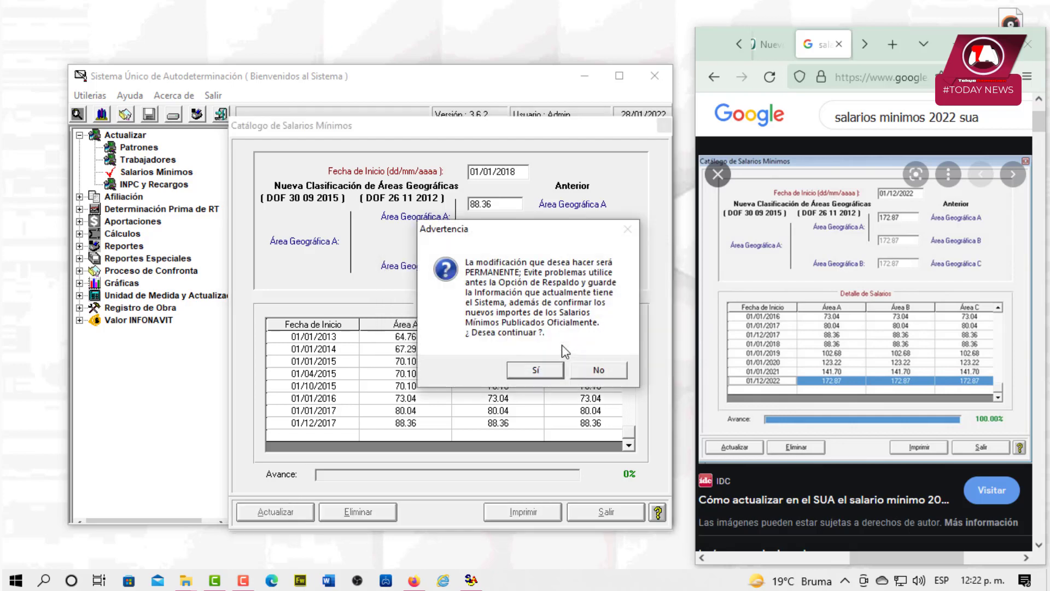
pyautogui.click(545, 369)
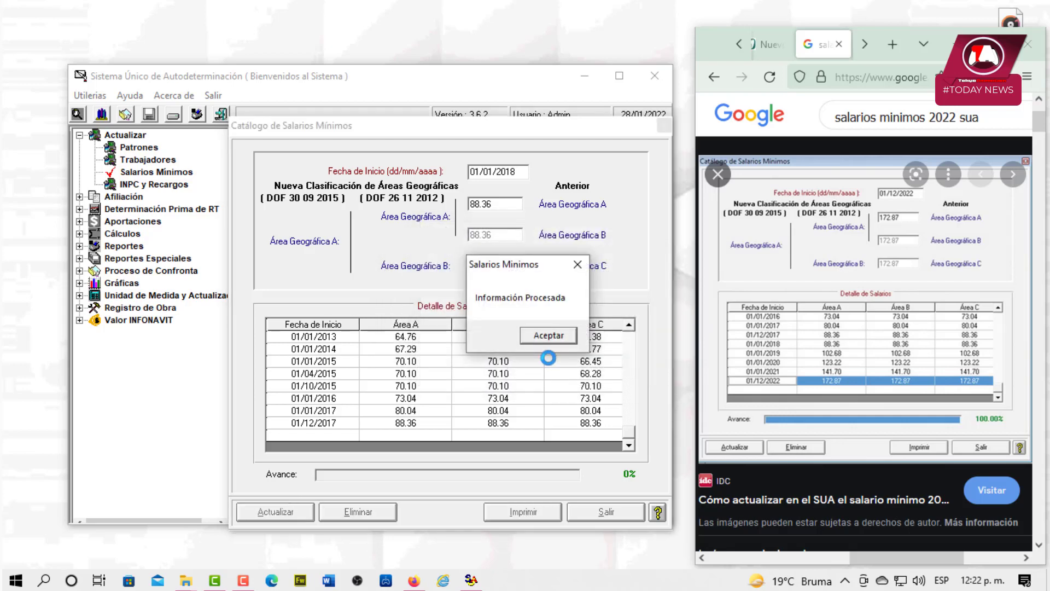
pyautogui.click(552, 342)
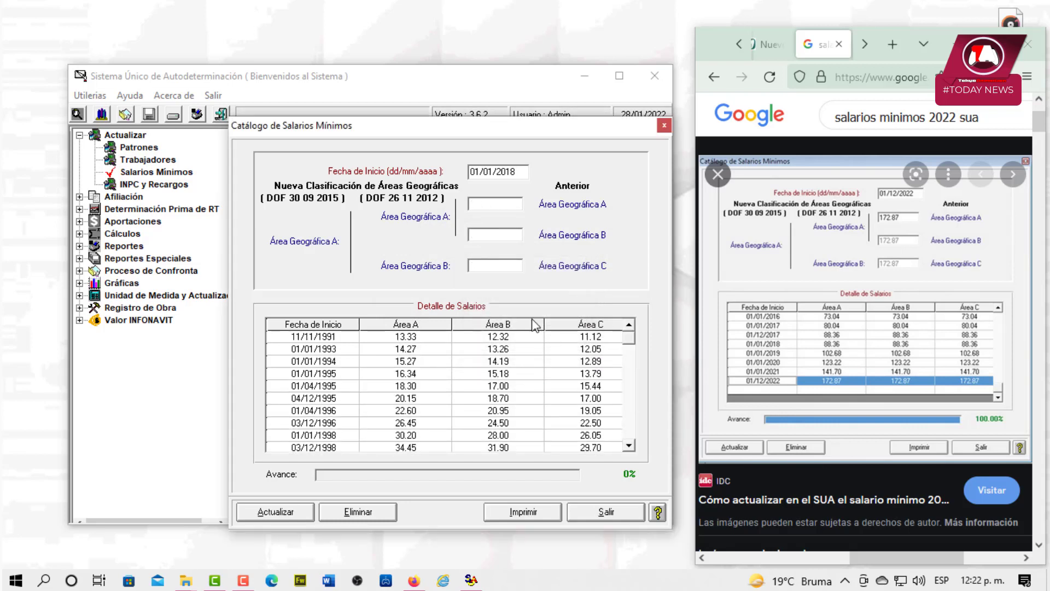
# - Add a minimum wage of 102.68 with start date 01/01/2019 and save it to the catalogue
pyautogui.moveTo(628, 341); pyautogui.dragTo(616, 462)
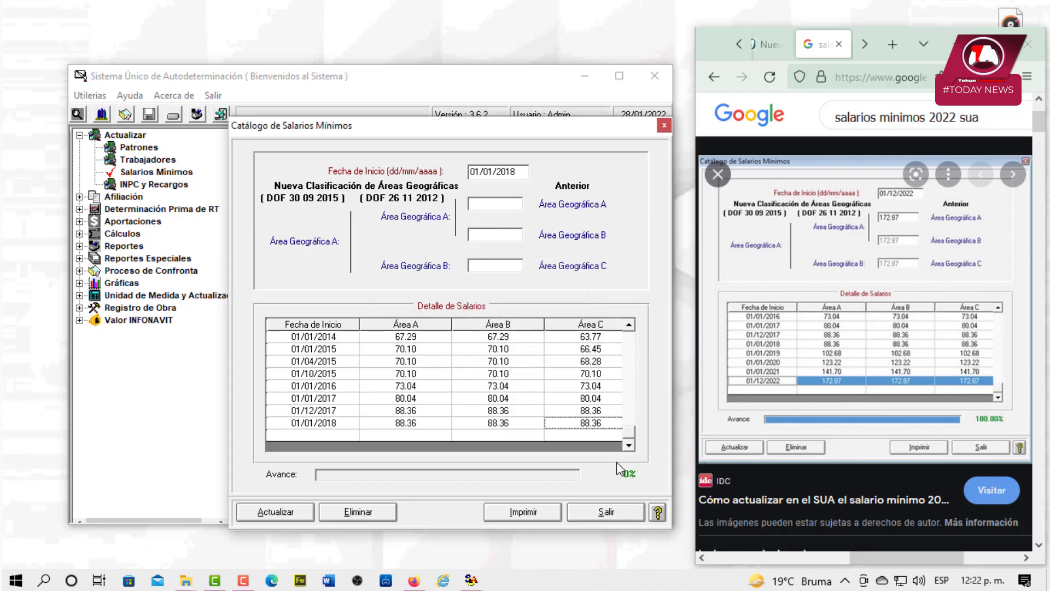
pyautogui.click(517, 173)
pyautogui.press('BackSpace')
pyautogui.write('9')
pyautogui.write('102.')
pyautogui.write('68')
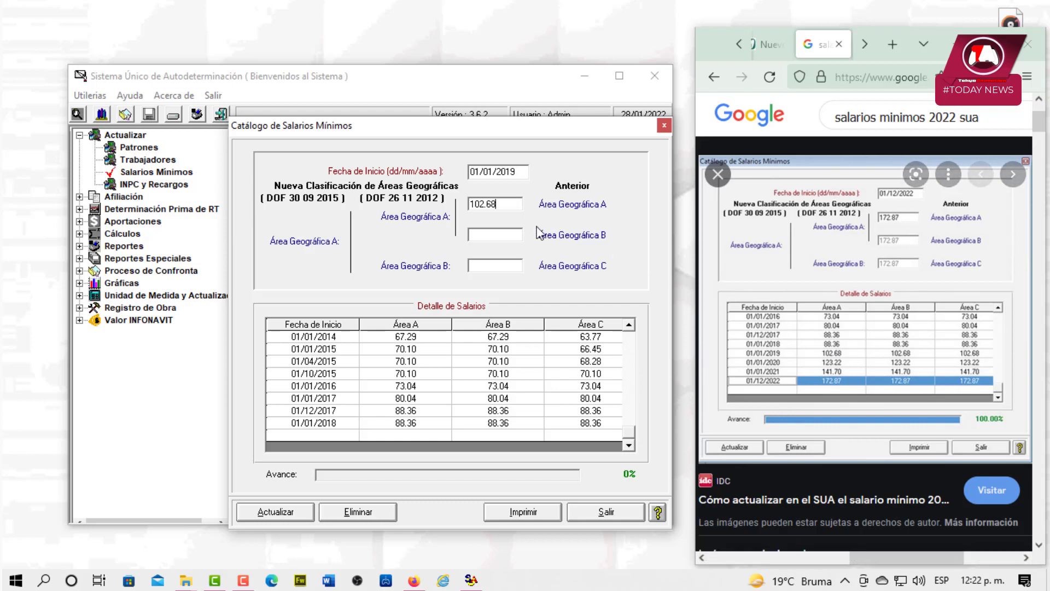
pyautogui.press('Tab')
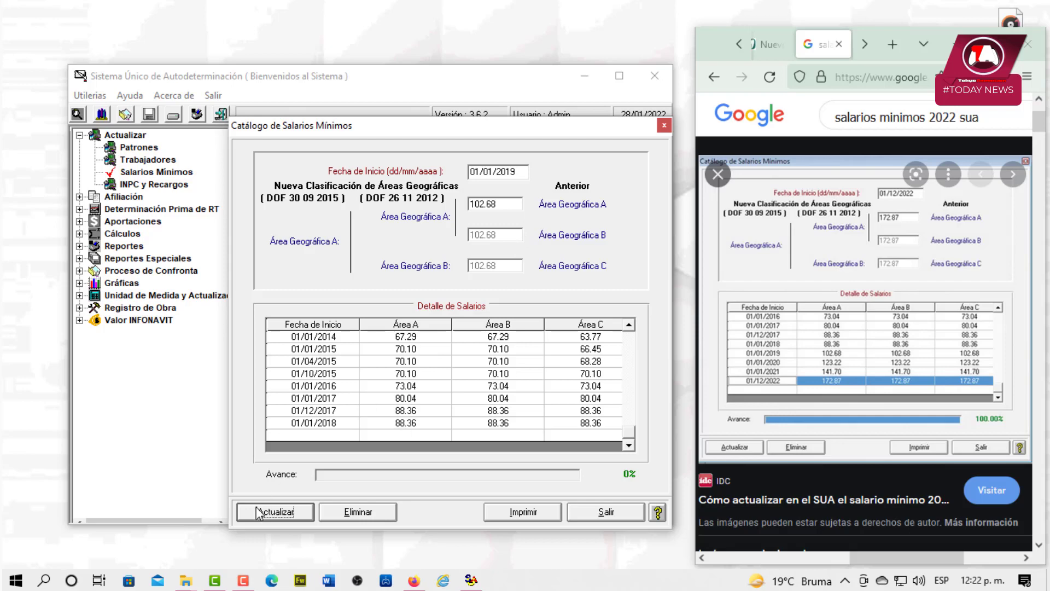
pyautogui.click(274, 515)
pyautogui.click(584, 348)
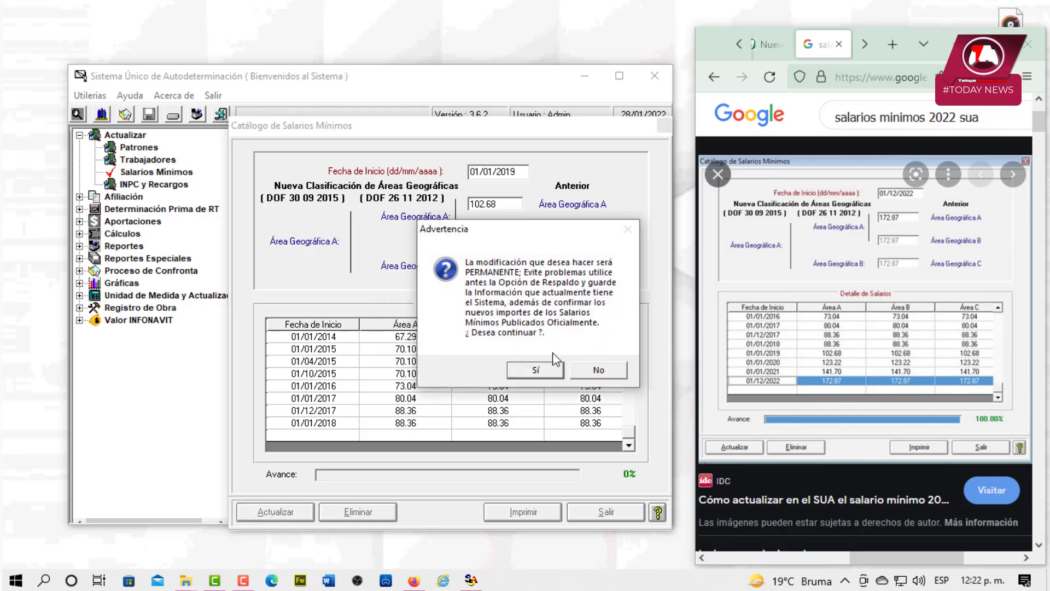
pyautogui.click(529, 374)
pyautogui.click(559, 336)
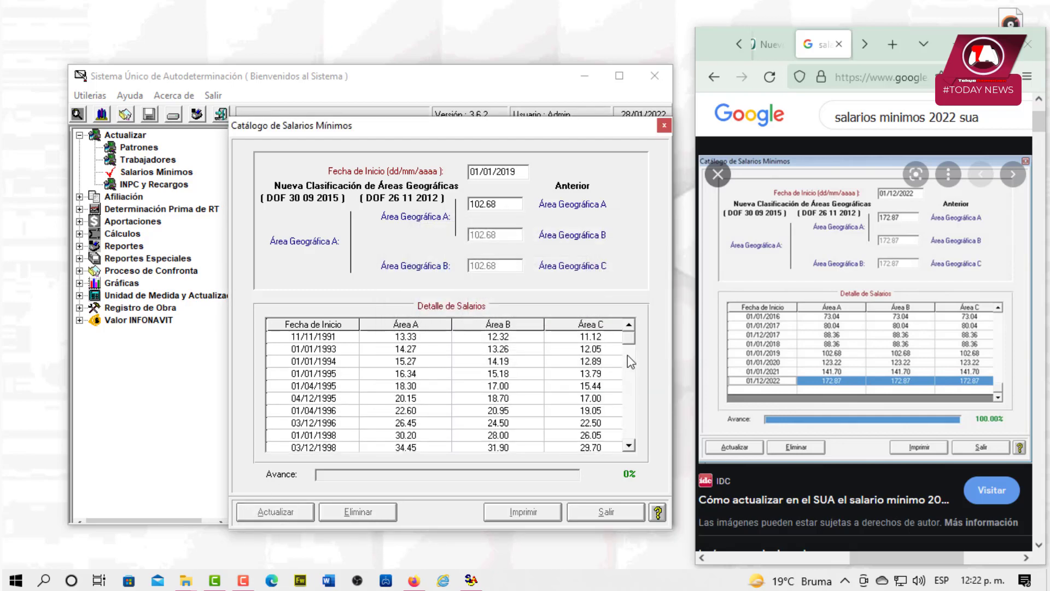
# - Add a minimum wage of 123.22 with start date 01/01/2020 and save it to the catalogue
pyautogui.moveTo(630, 342); pyautogui.dragTo(623, 460)
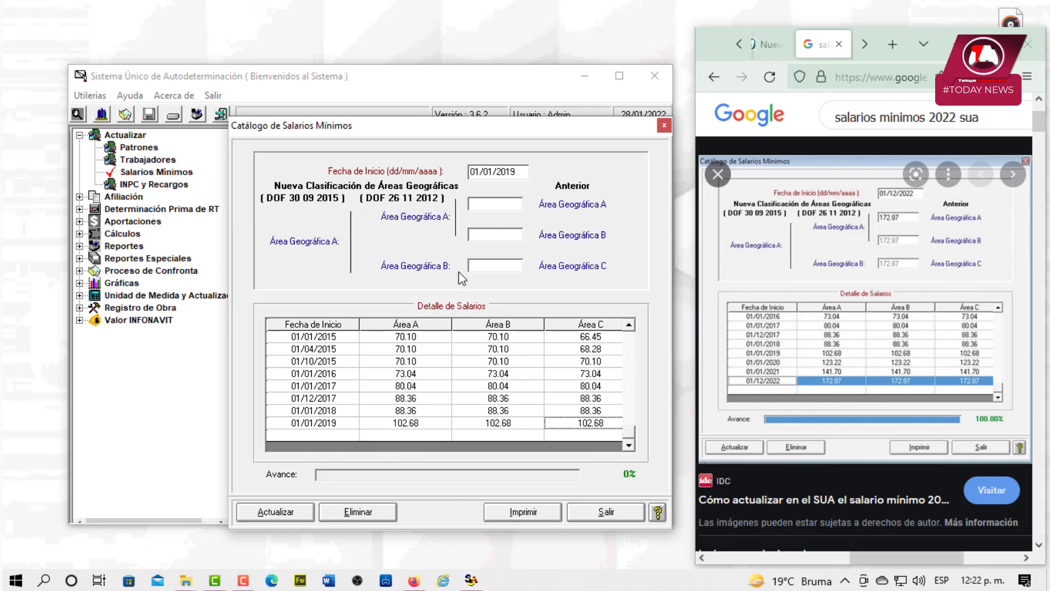
pyautogui.click(526, 172)
pyautogui.press('BackSpace')
pyautogui.press('BackSpace')
pyautogui.write('20')
pyautogui.click(495, 204)
pyautogui.write('123.22')
pyautogui.doubleClick(495, 203)
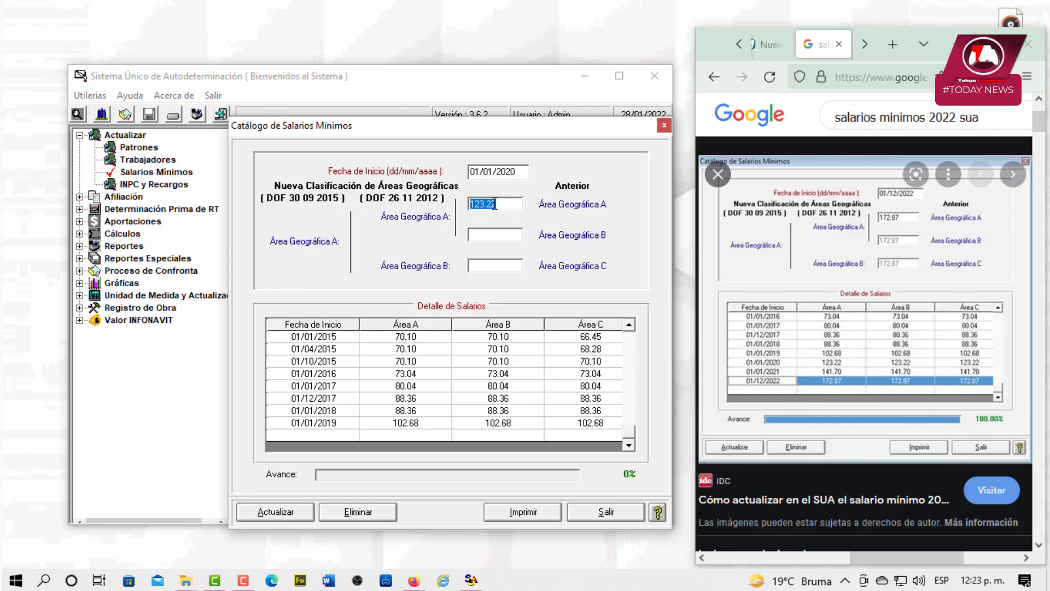
pyautogui.press('Tab')
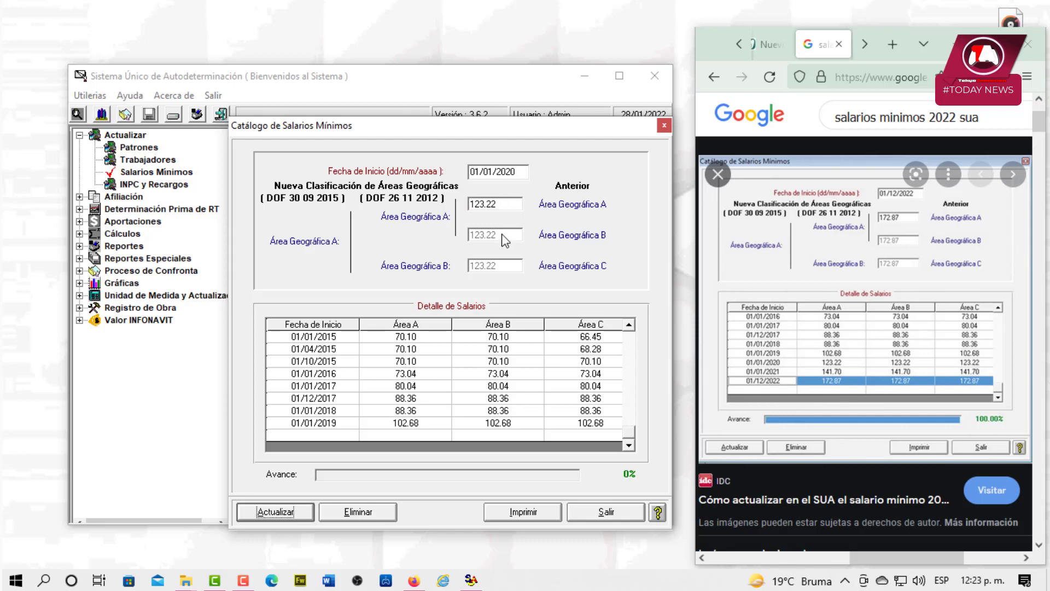
pyautogui.click(298, 512)
pyautogui.click(567, 343)
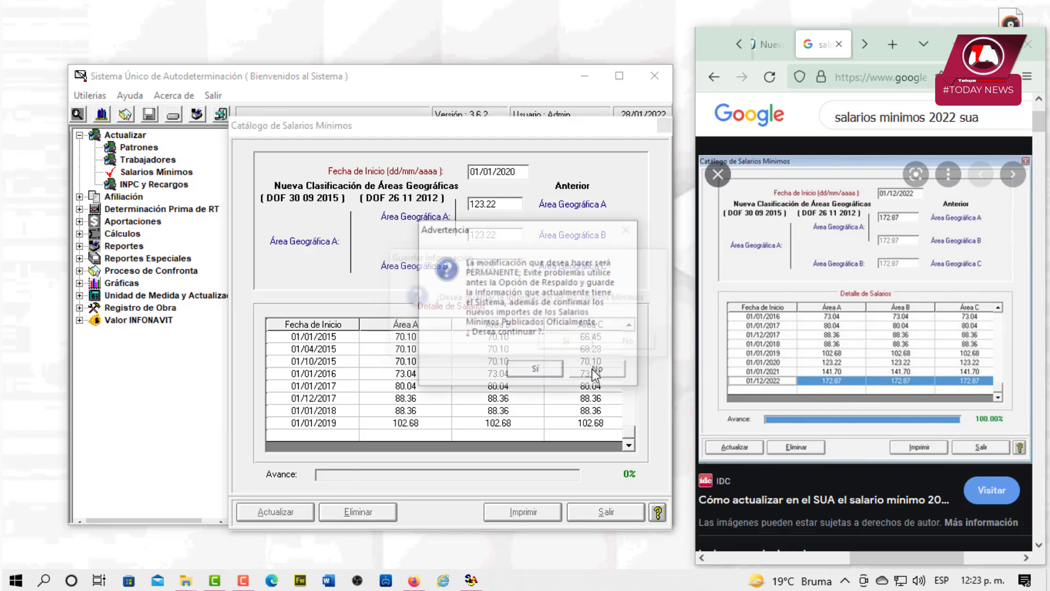
pyautogui.click(549, 371)
pyautogui.click(549, 335)
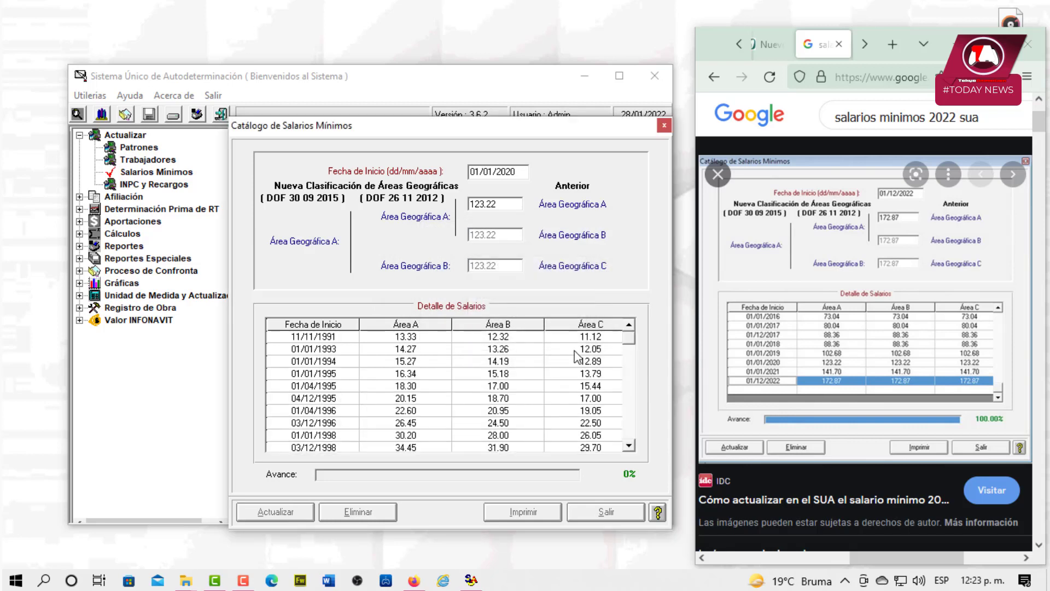
# - Add a minimum wage of 141.70 with start date 01/01/2021 and save it to the catalogue
pyautogui.moveTo(633, 346); pyautogui.dragTo(616, 445)
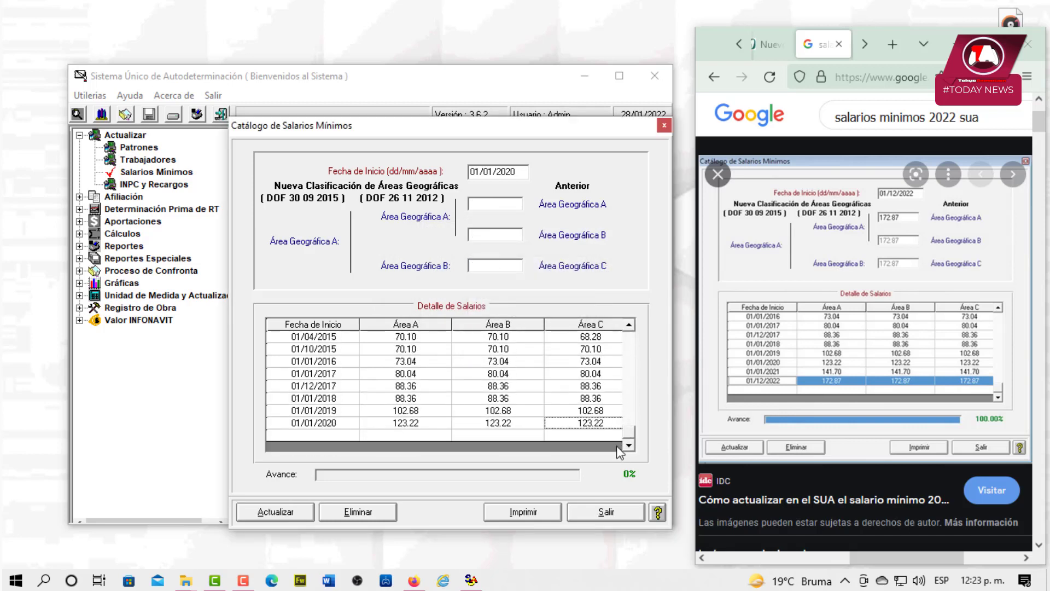
pyautogui.press('BackSpace')
pyautogui.write('1')
pyautogui.click(516, 200)
pyautogui.write('141.70')
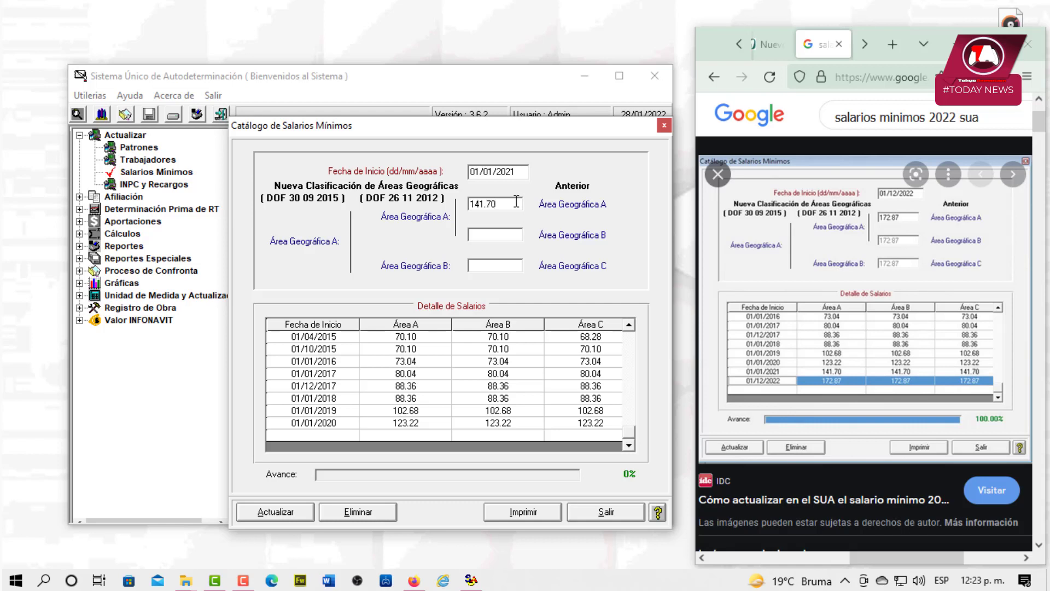
pyautogui.press('Tab')
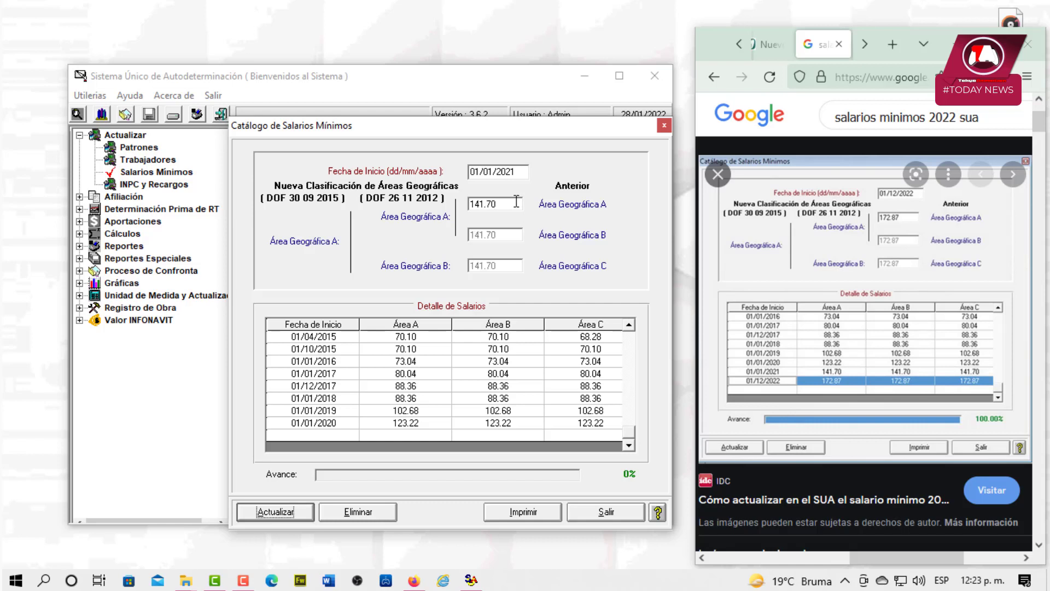
pyautogui.click(276, 517)
pyautogui.click(548, 344)
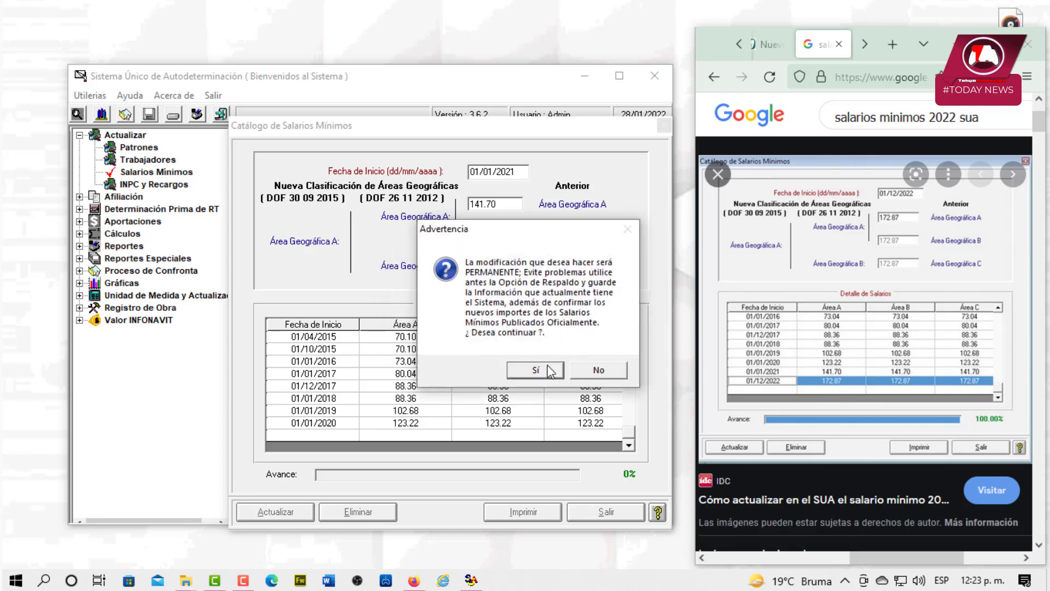
pyautogui.click(510, 368)
pyautogui.click(549, 336)
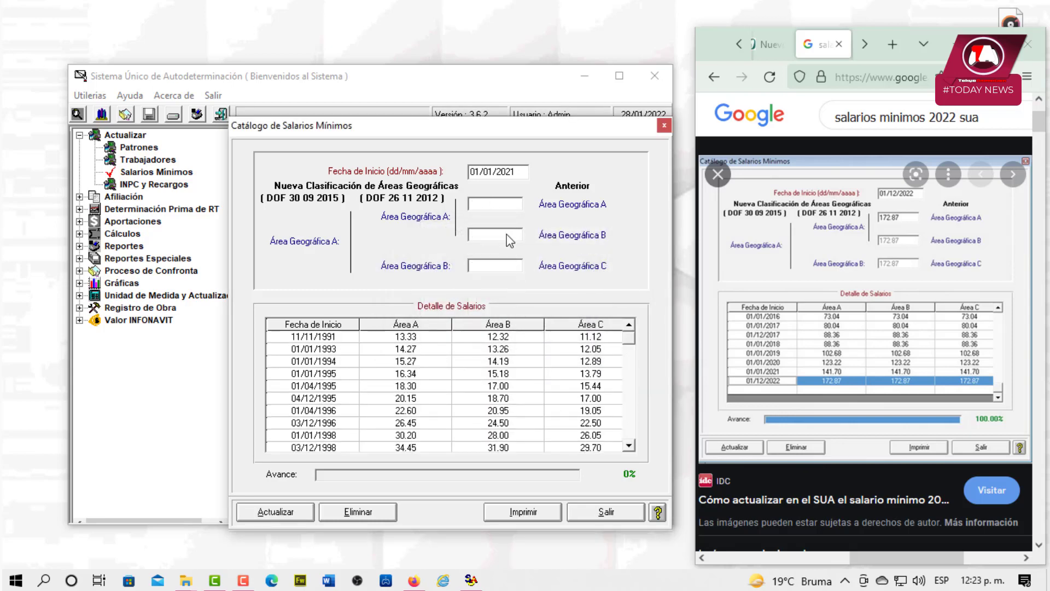
# - Add a minimum wage of 172.87 with start date 01/01/2022 and save it to the catalogue
pyautogui.click(521, 173)
pyautogui.press('BackSpace')
pyautogui.write('2')
pyautogui.click(507, 204)
pyautogui.write('172.87')
pyautogui.press('Tab')
pyautogui.click(281, 514)
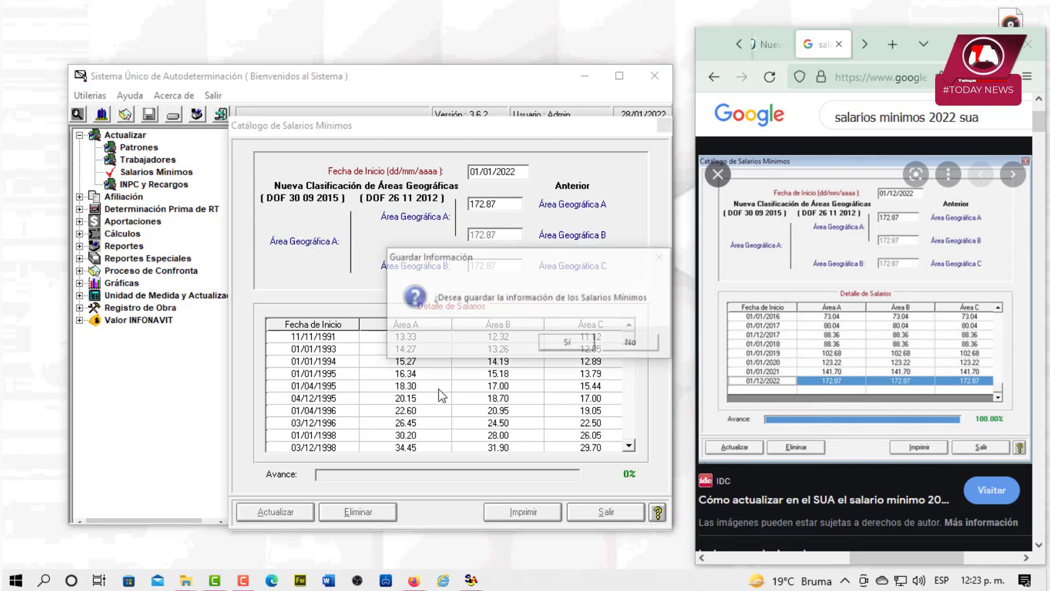
pyautogui.click(564, 338)
pyautogui.click(539, 365)
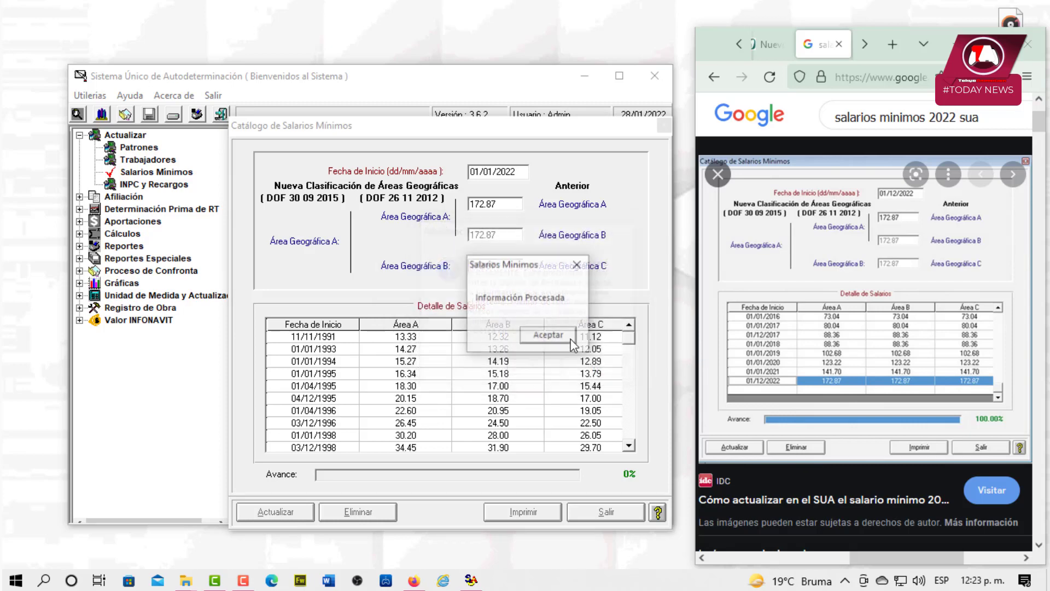
pyautogui.click(567, 340)
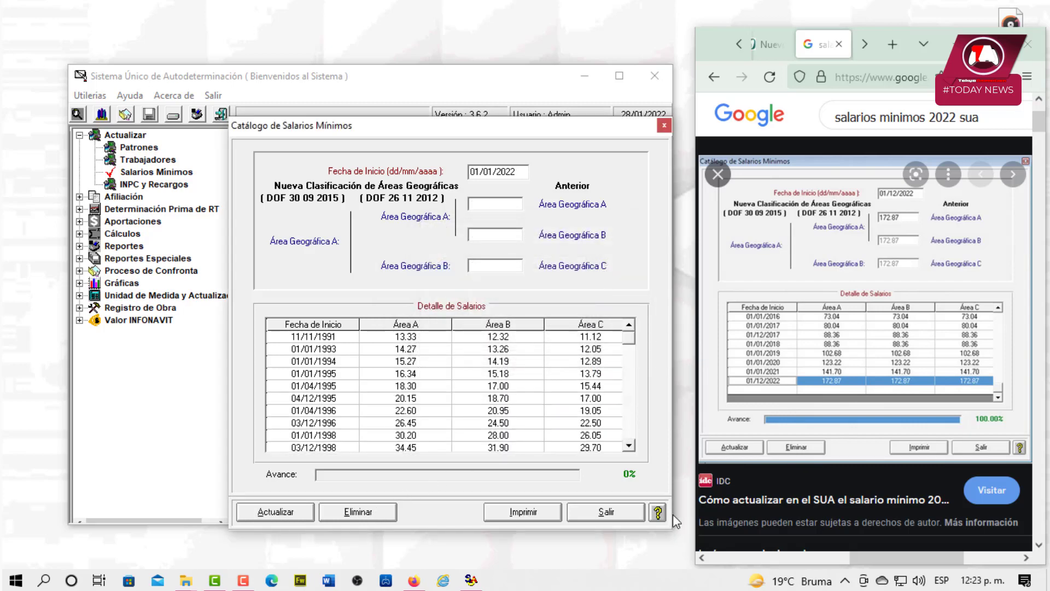
# - Exit the Salarios Mínimos catalogue and restart SUA from its desktop shortcut, acknowledging the UMA and INFONAVIT startup notices
pyautogui.click(624, 513)
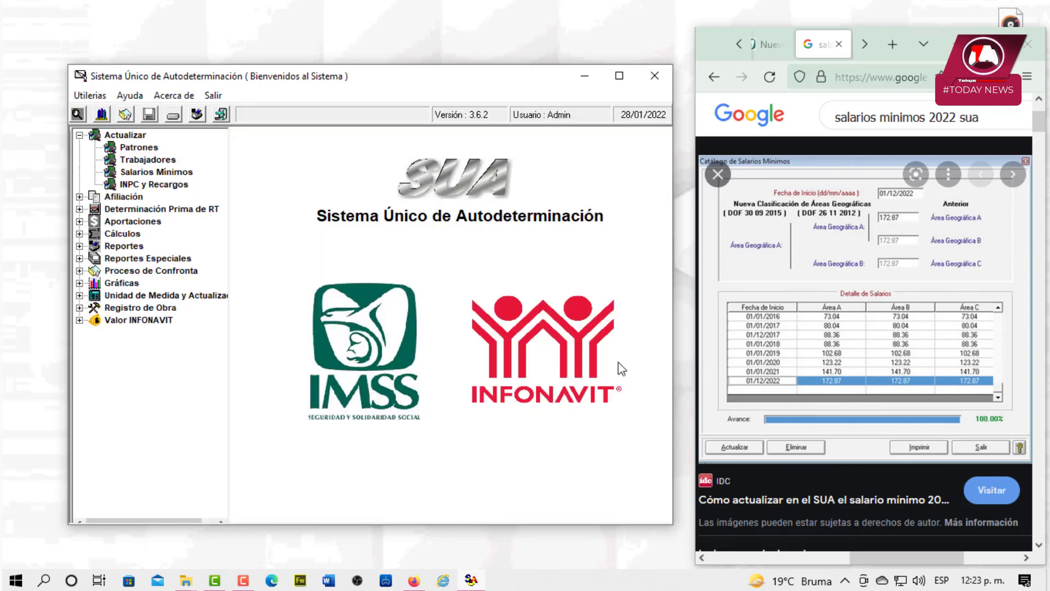
pyautogui.click(655, 75)
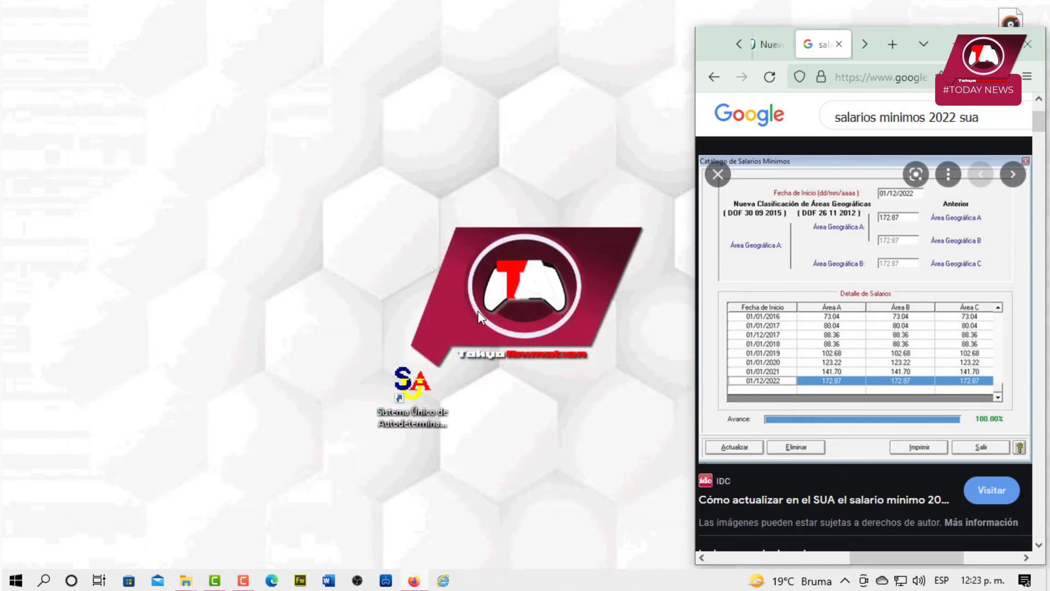
pyautogui.doubleClick(425, 380)
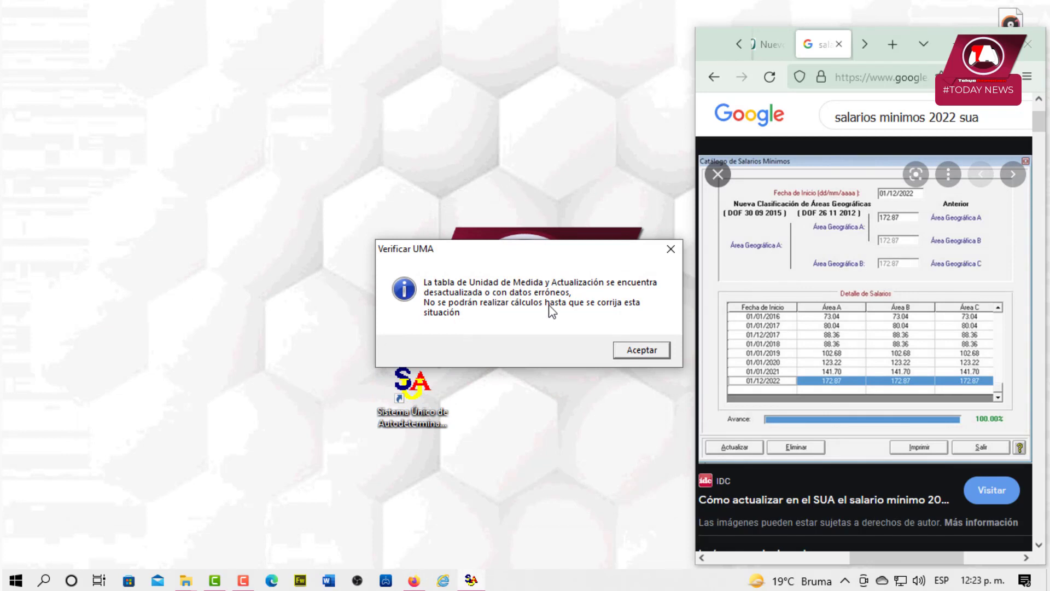
pyautogui.click(635, 349)
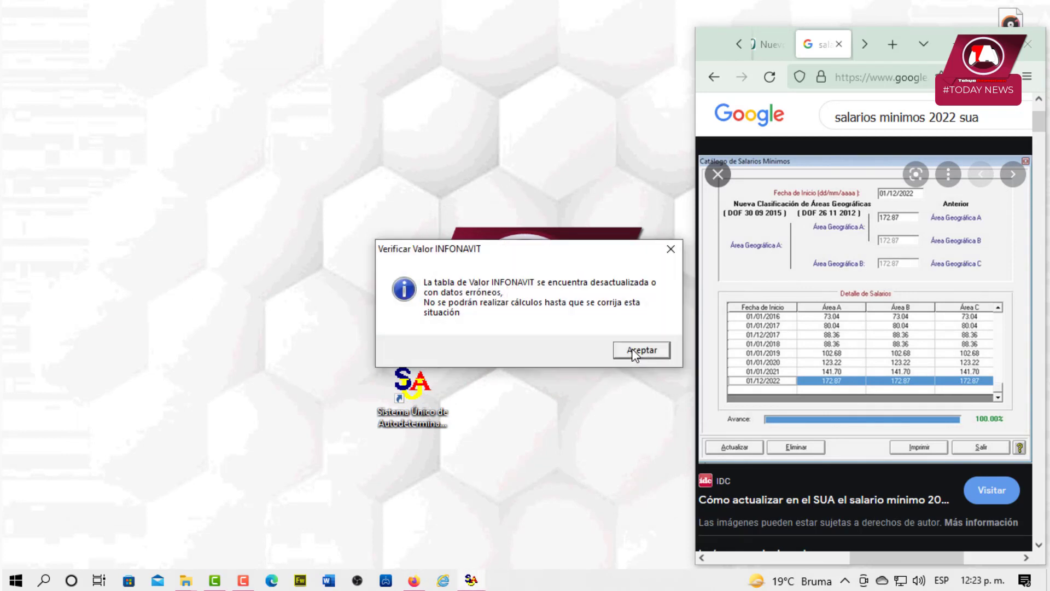
pyautogui.click(634, 350)
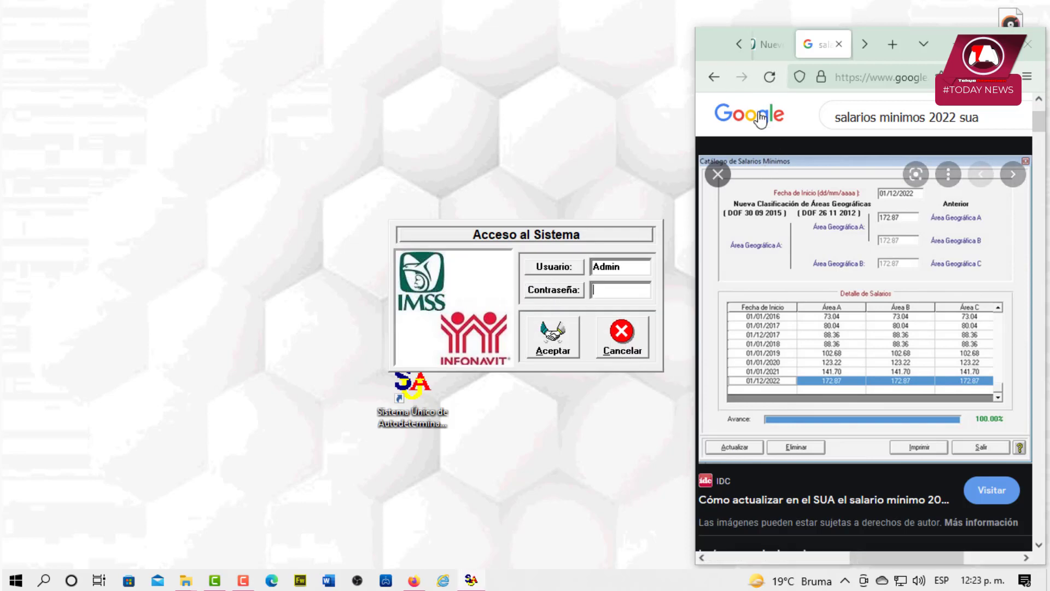
pyautogui.click(716, 85)
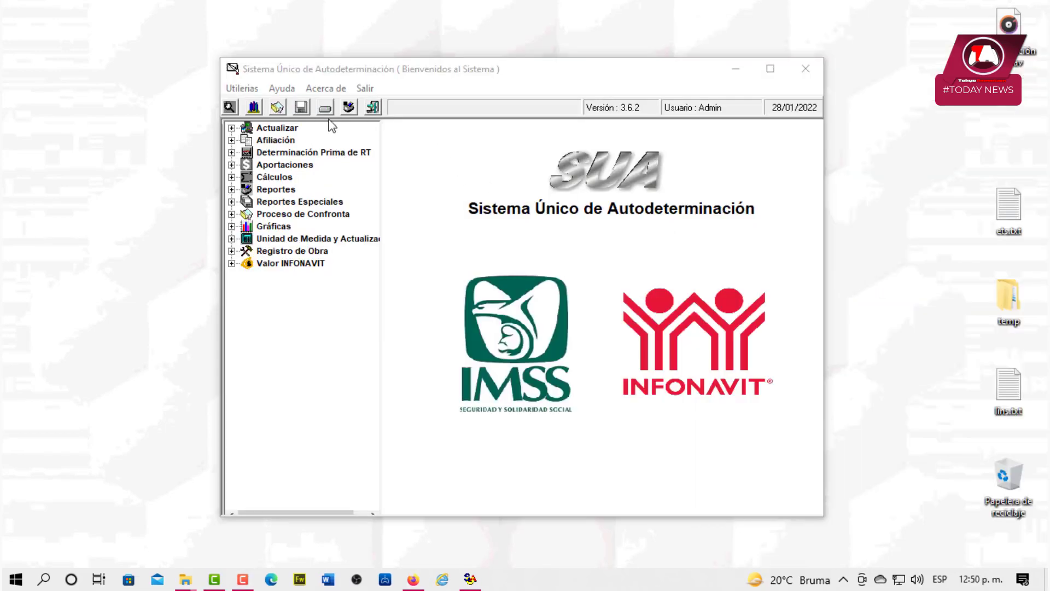
# - Expand the Valor INFONAVIT and Unidad de Medida y Actualización branches, review the UMA catalogue's dates and values, and exit it
pyautogui.click(290, 272)
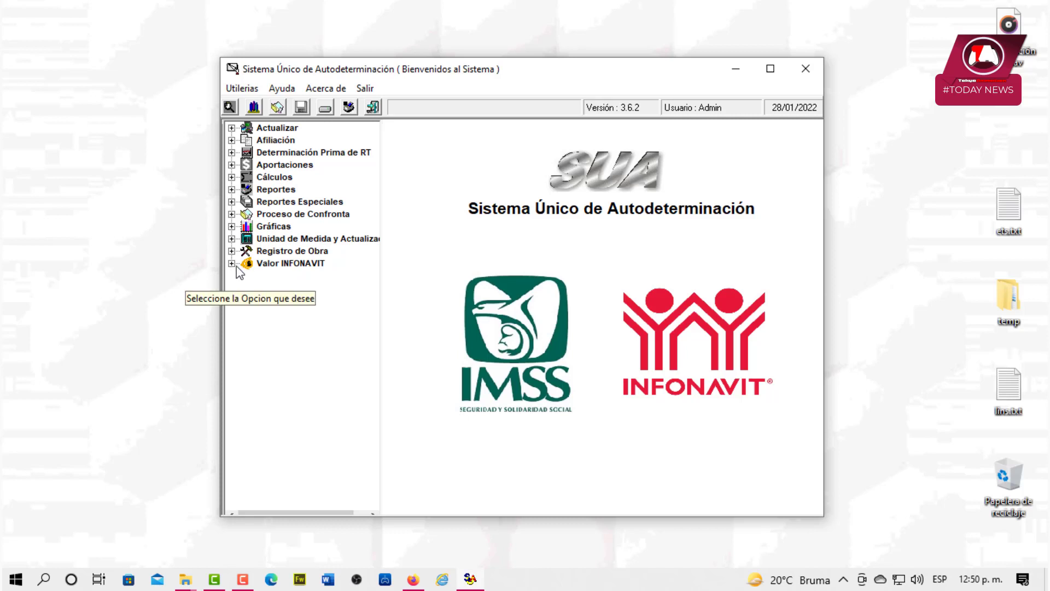
pyautogui.doubleClick(236, 266)
pyautogui.click(233, 239)
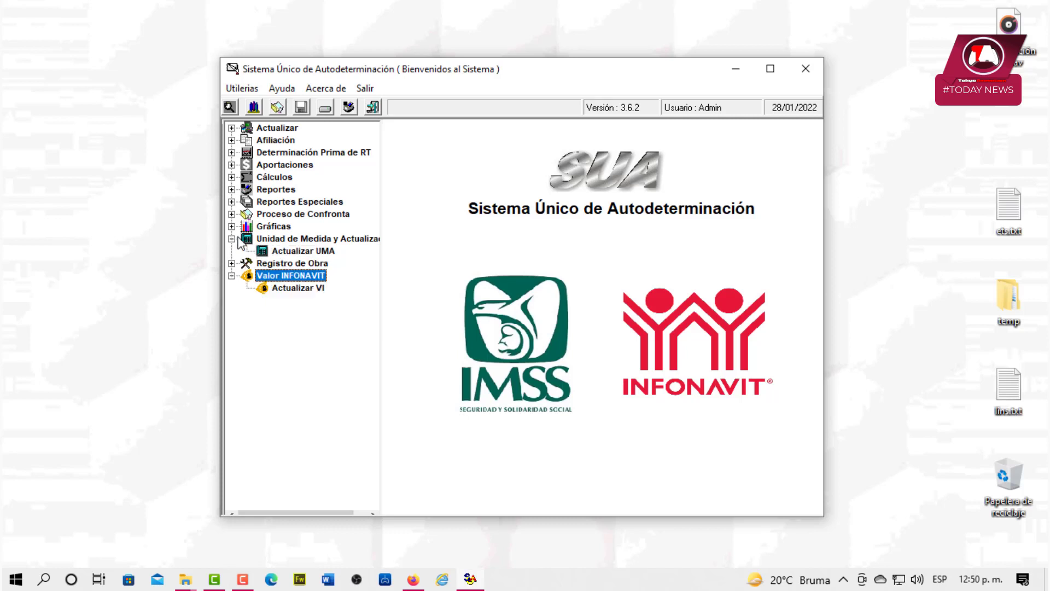
pyautogui.doubleClick(333, 254)
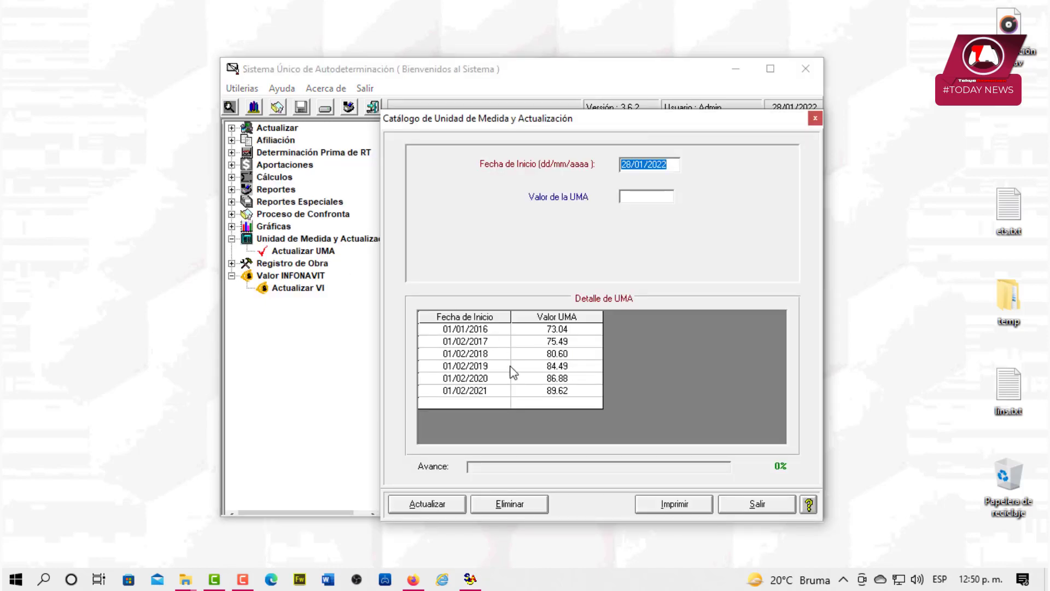
pyautogui.click(297, 292)
pyautogui.click(757, 503)
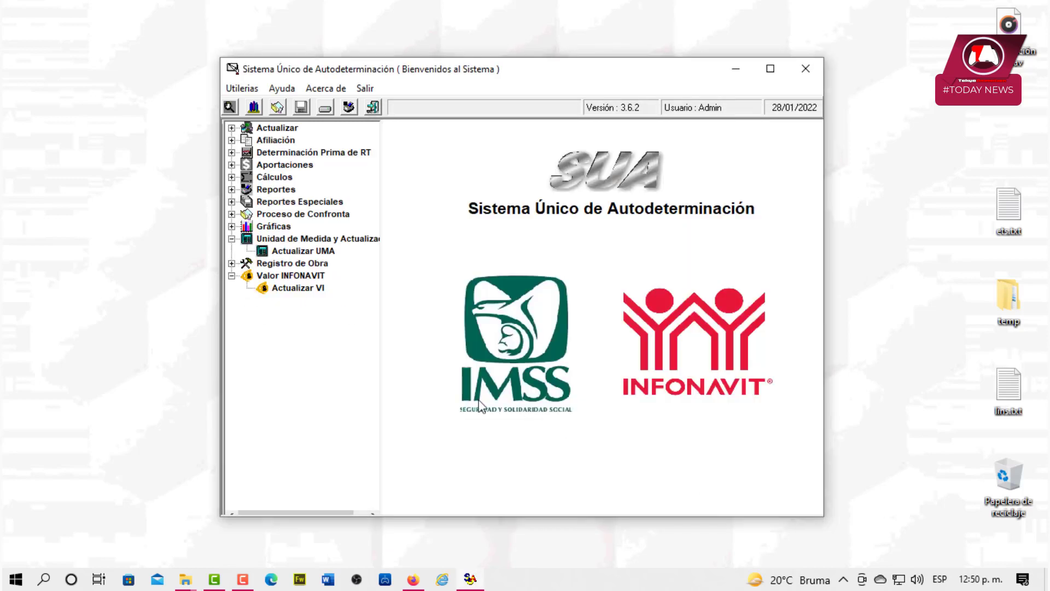
# - Check the start dates and values in the INFONAVIT catalogue and recheck the UMA catalogue, exiting each one
pyautogui.doubleClick(318, 293)
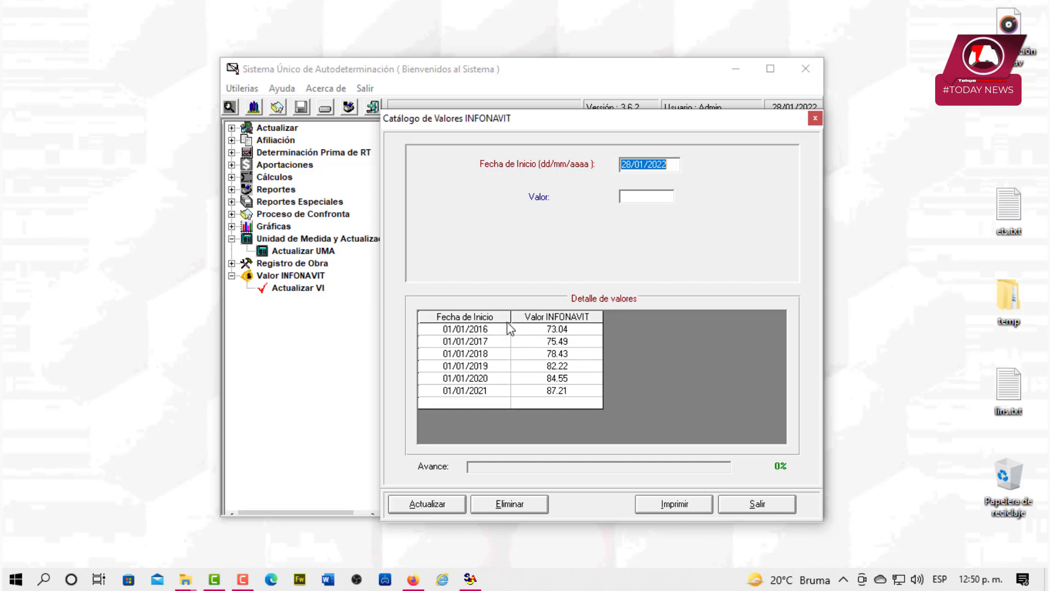
pyautogui.click(733, 504)
pyautogui.doubleClick(316, 254)
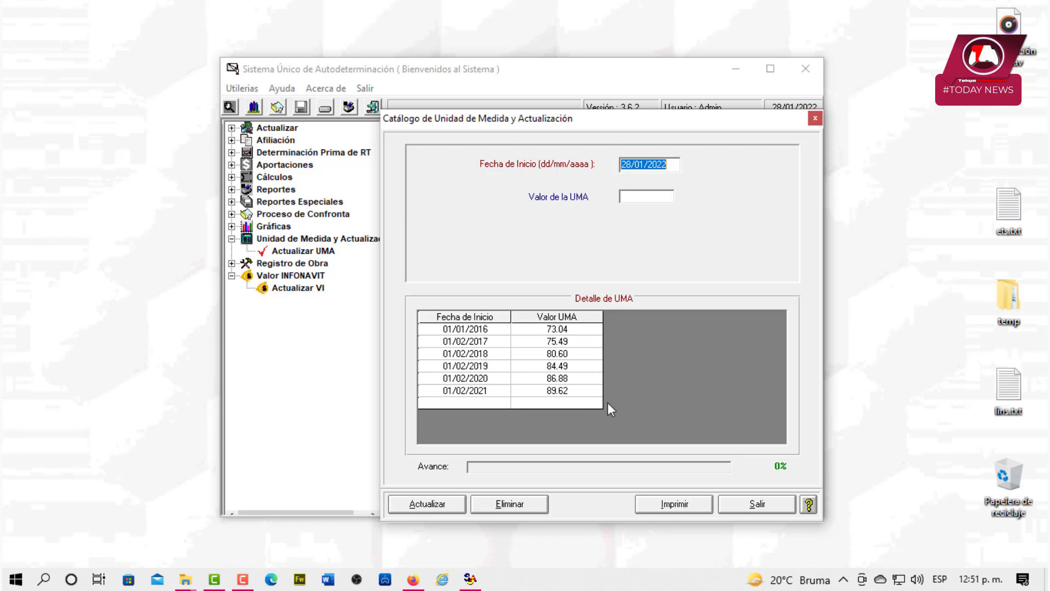
pyautogui.click(777, 505)
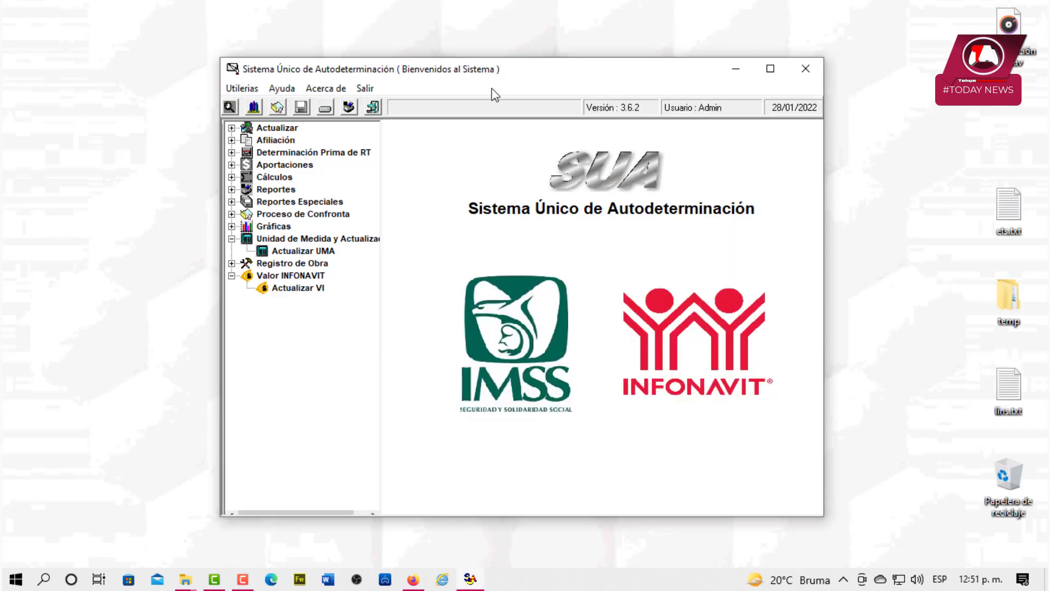
# - Restart SUA from its desktop shortcut, log in as Admin with the account password to check for startup notices, and close the program
pyautogui.click(793, 78)
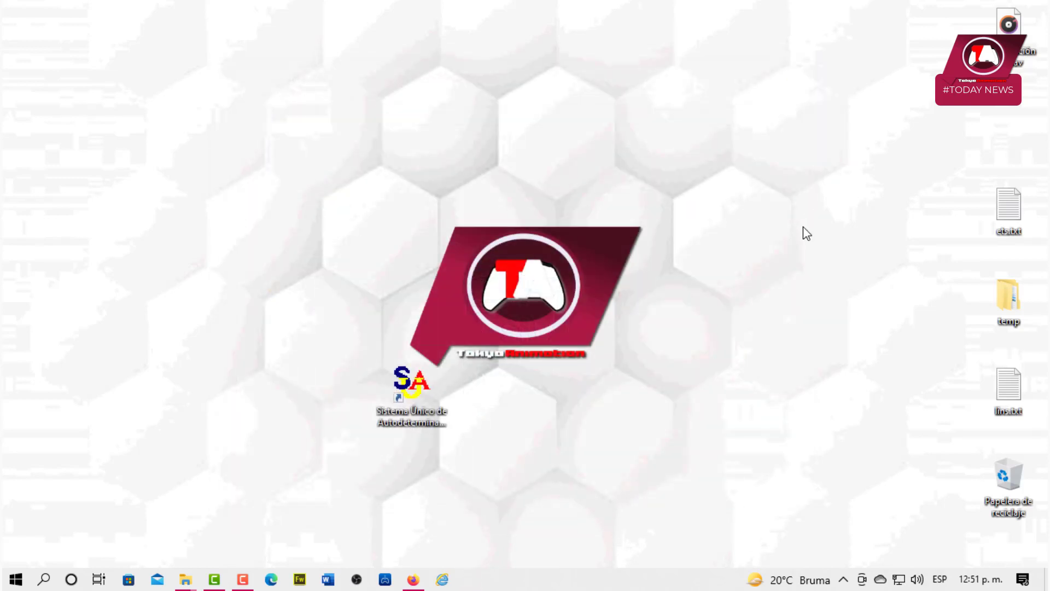
pyautogui.doubleClick(428, 415)
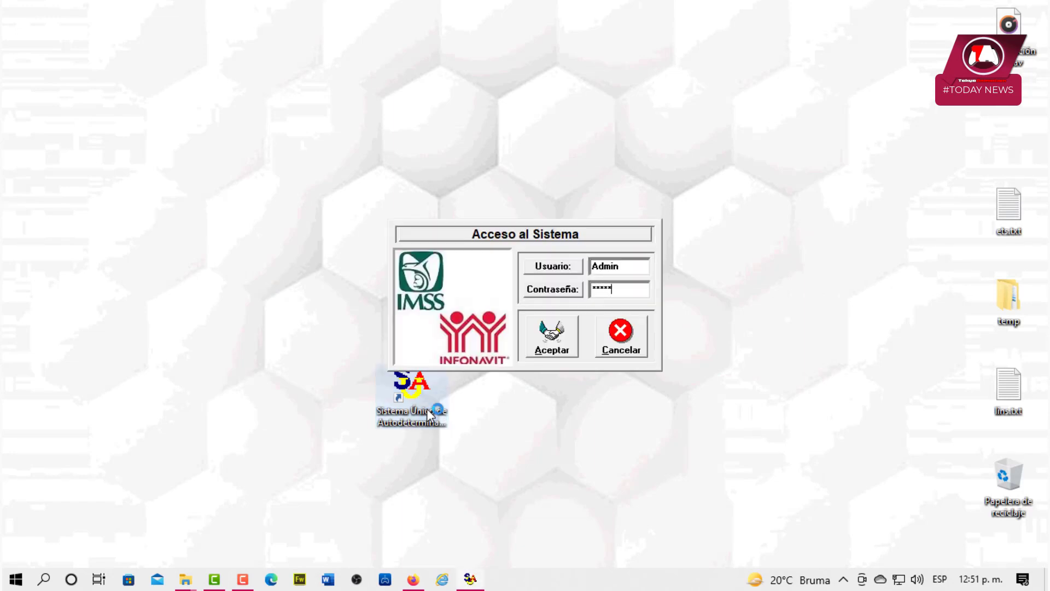
pyautogui.press('Return')
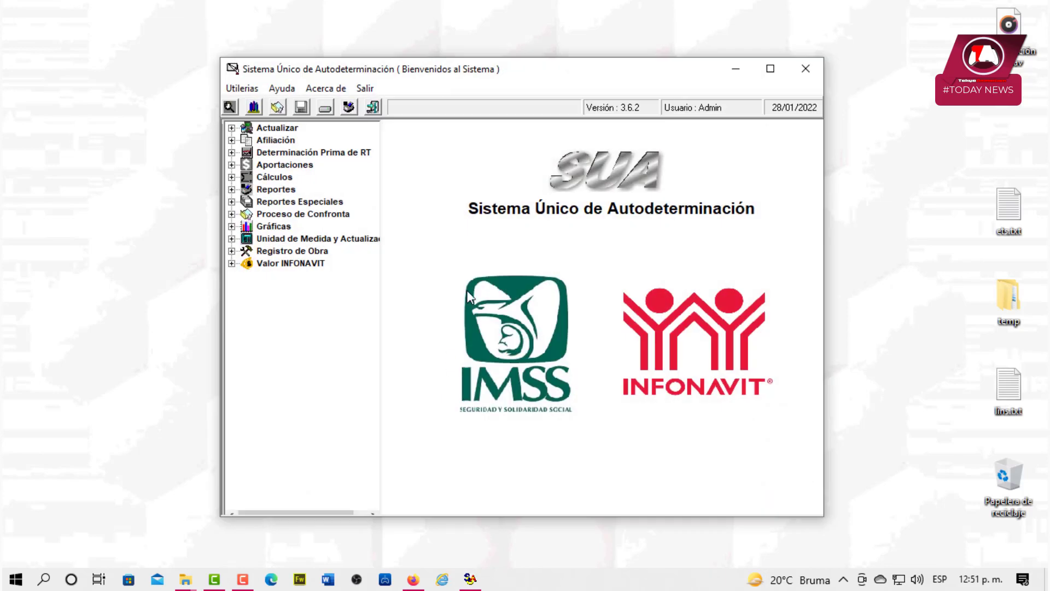
pyautogui.click(800, 70)
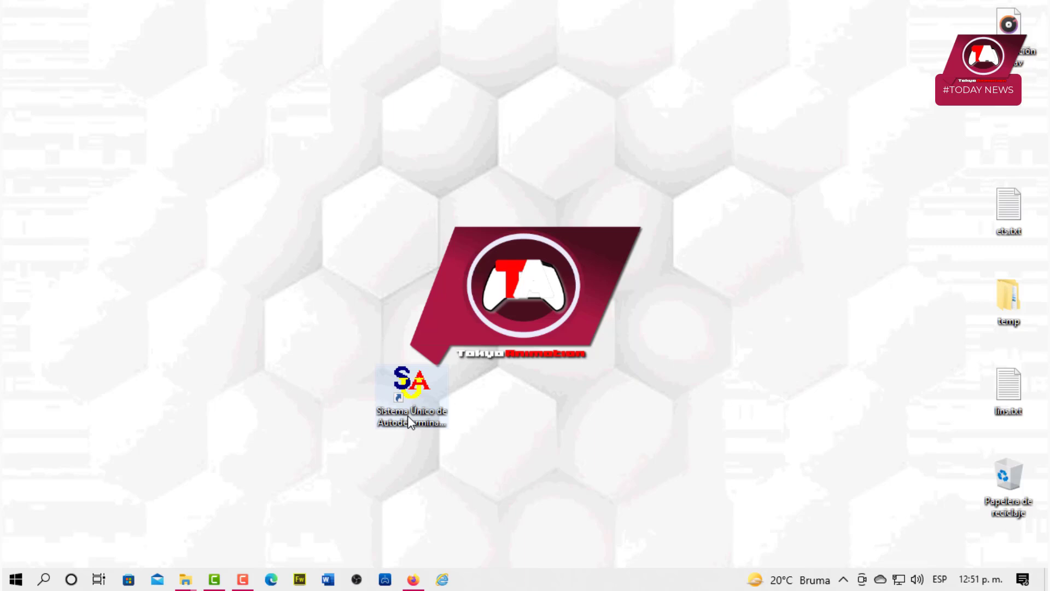
# - In File Explorer, copy the SUA folder from Archivos de Programa on drive D: to the root of drive Anime_1 (F:)
pyautogui.moveTo(192, 579)
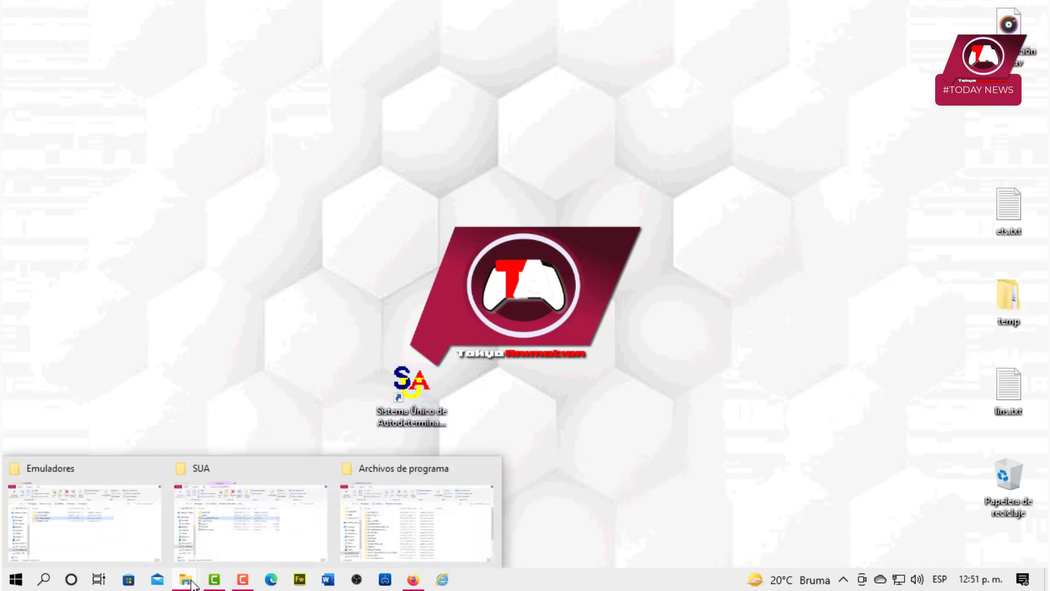
pyautogui.click(117, 535)
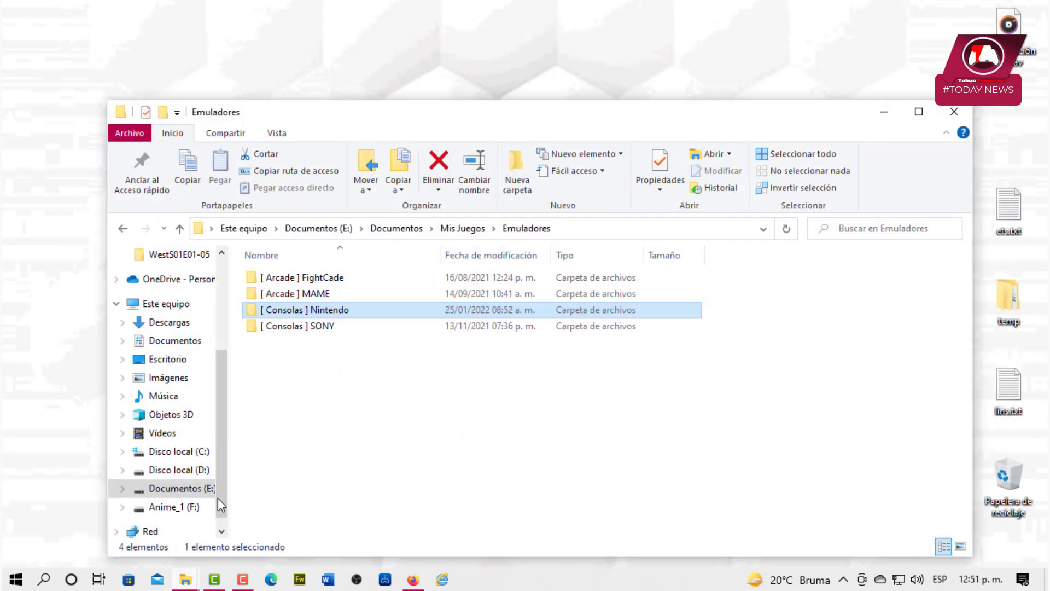
pyautogui.moveTo(186, 580)
pyautogui.click(246, 539)
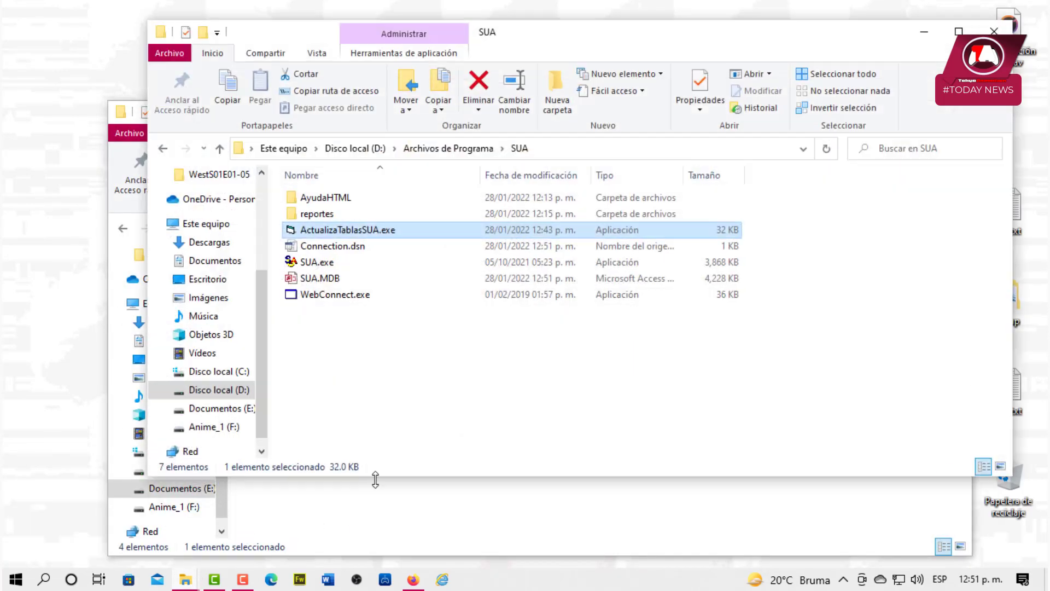
pyautogui.click(219, 149)
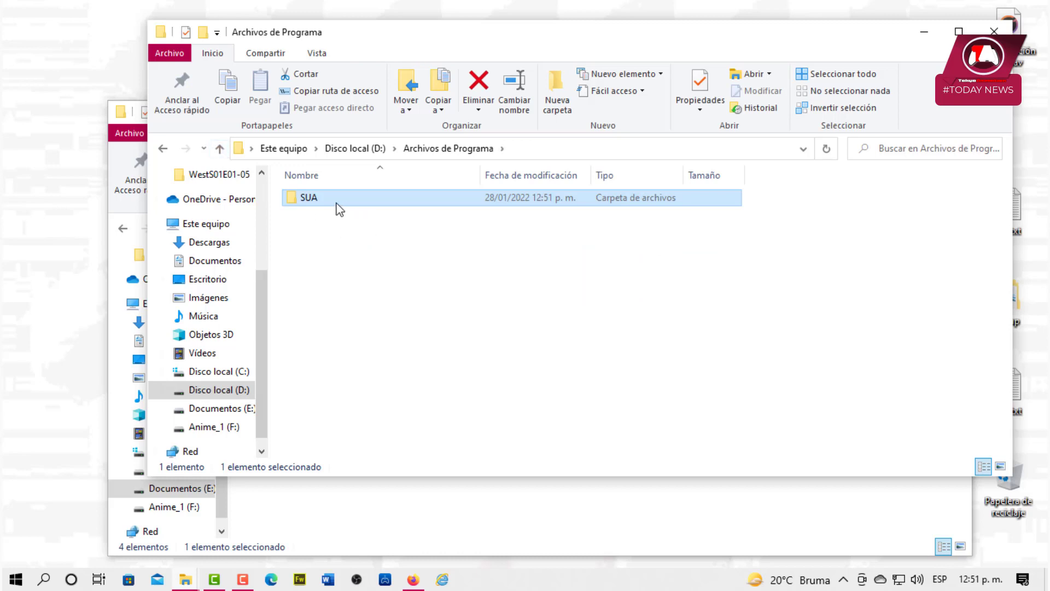
pyautogui.rightClick(310, 205)
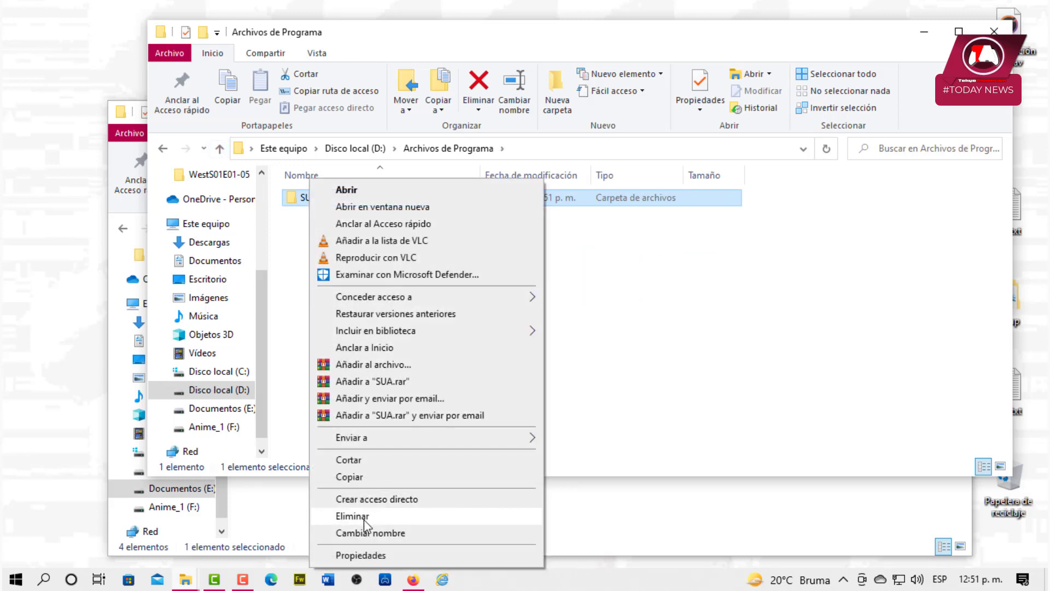
pyautogui.click(361, 478)
pyautogui.click(211, 427)
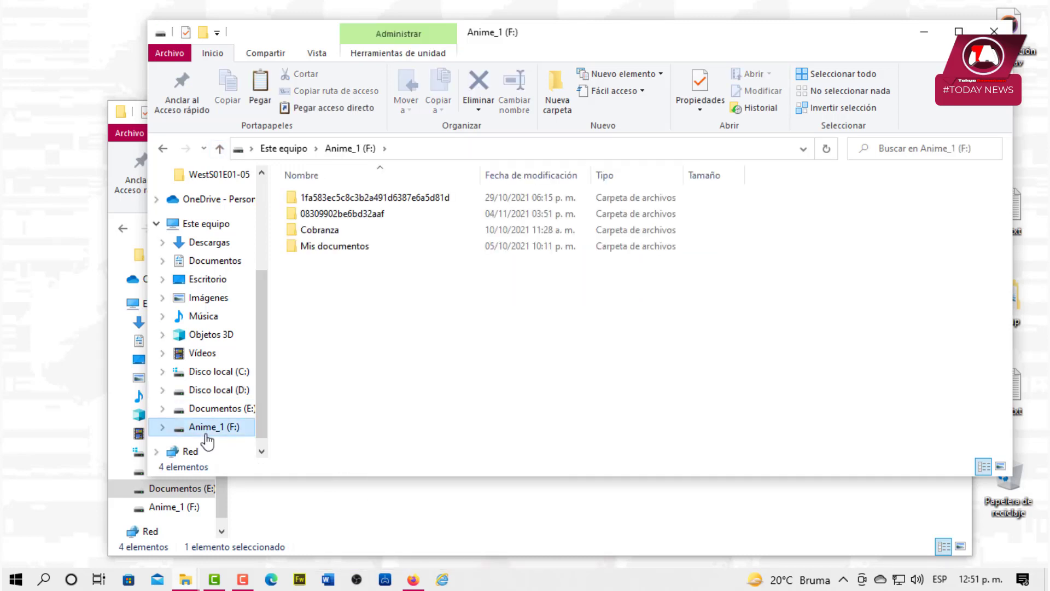
pyautogui.rightClick(331, 333)
pyautogui.click(390, 435)
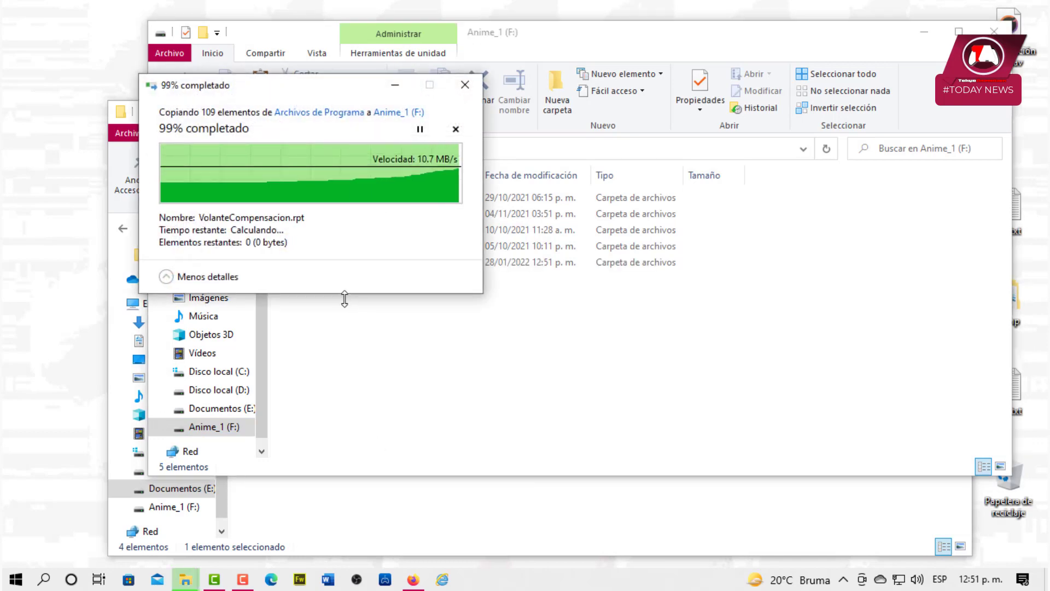
# - Test the copied SUA folder on F: by running SUA.exe, logging in as Admin with the account password, and closing it
pyautogui.doubleClick(328, 265)
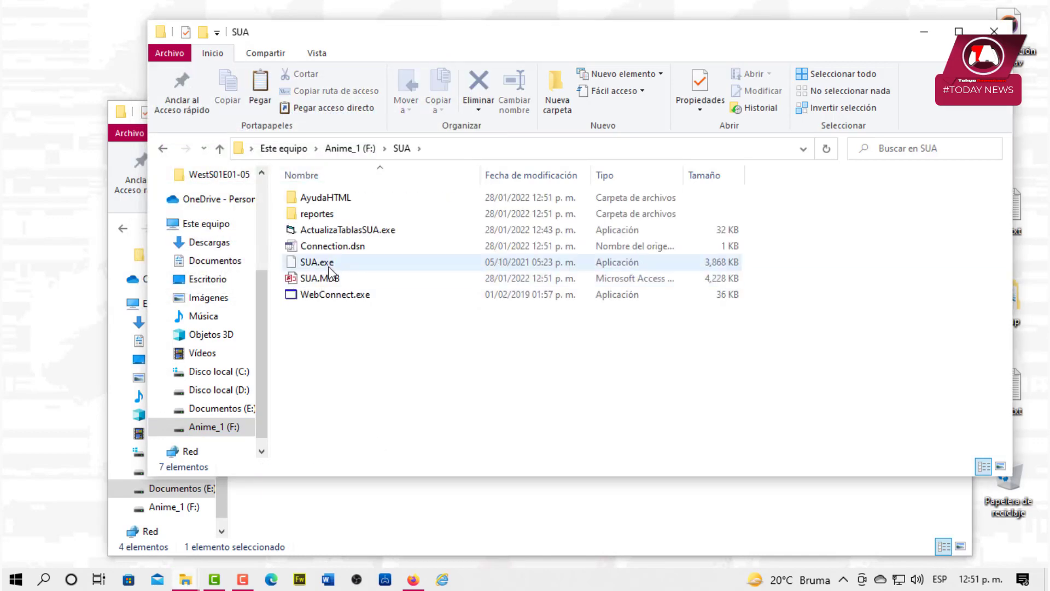
pyautogui.click(312, 265)
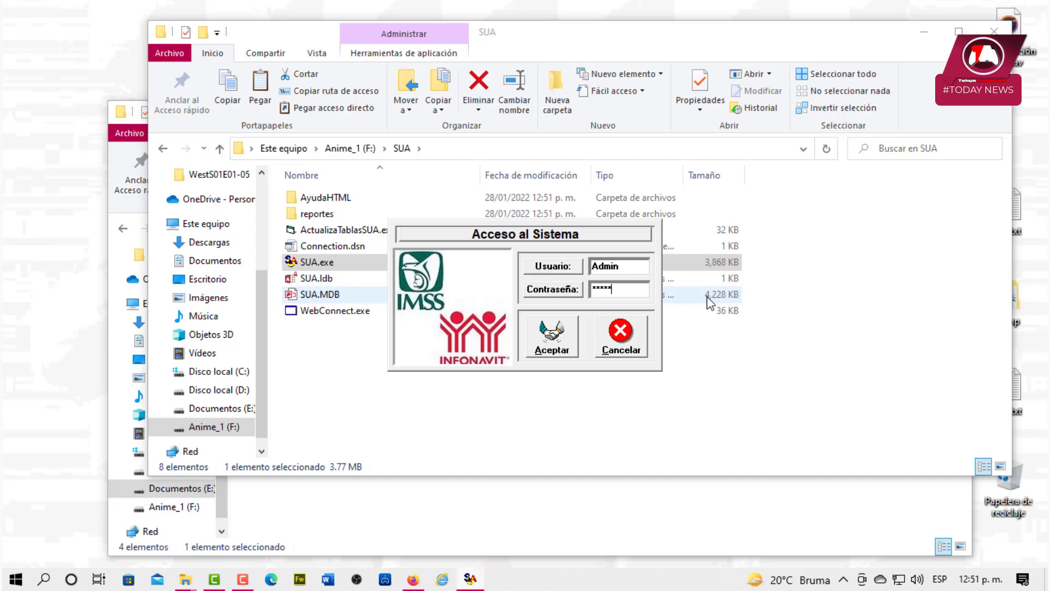
pyautogui.press('Return')
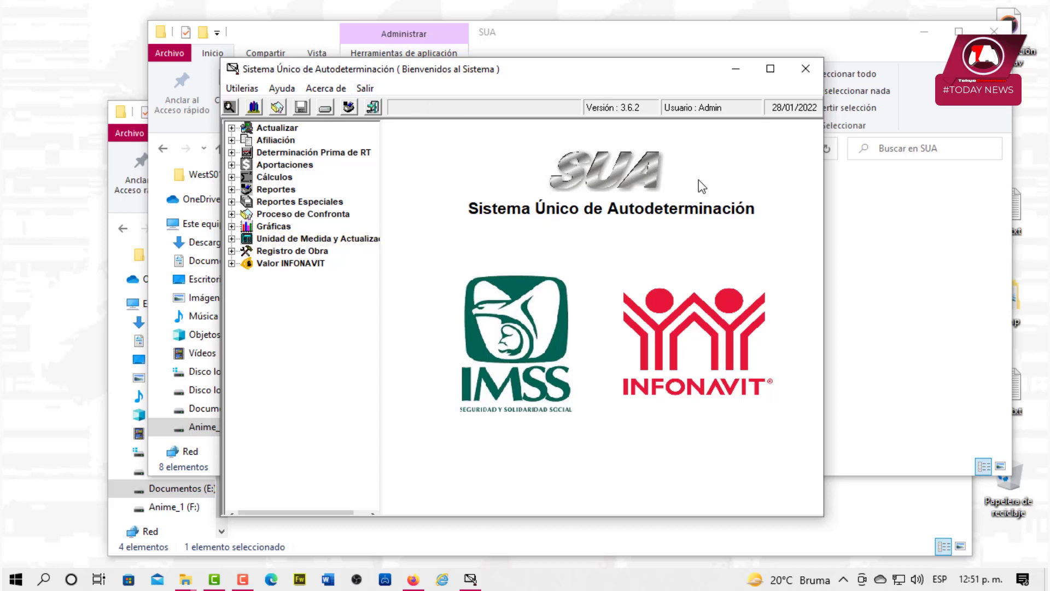
pyautogui.click(807, 69)
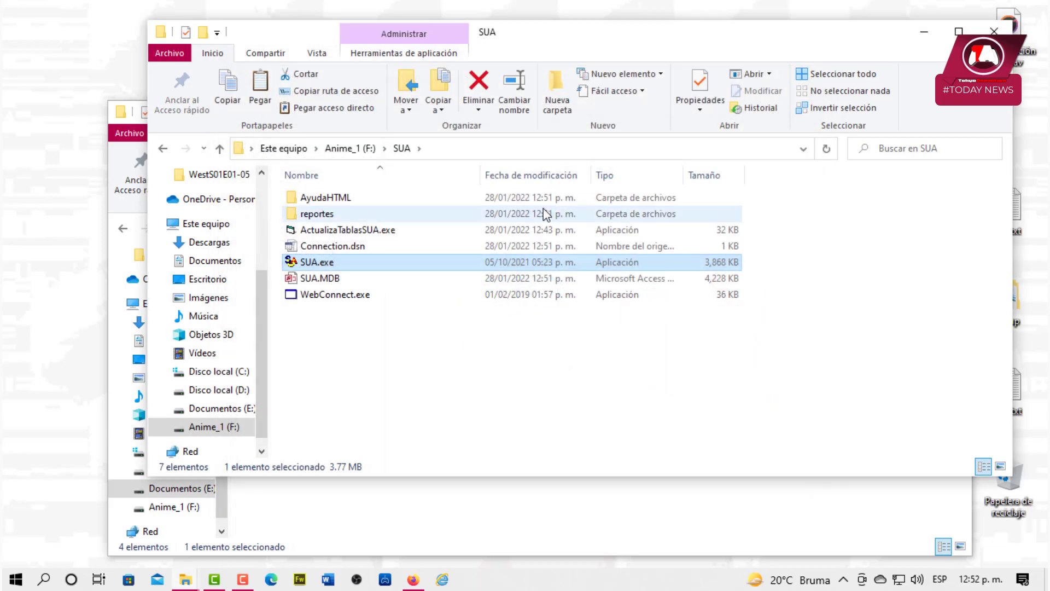
# - Return to the root of drive F: and permanently delete the copied SUA folder
pyautogui.click(220, 149)
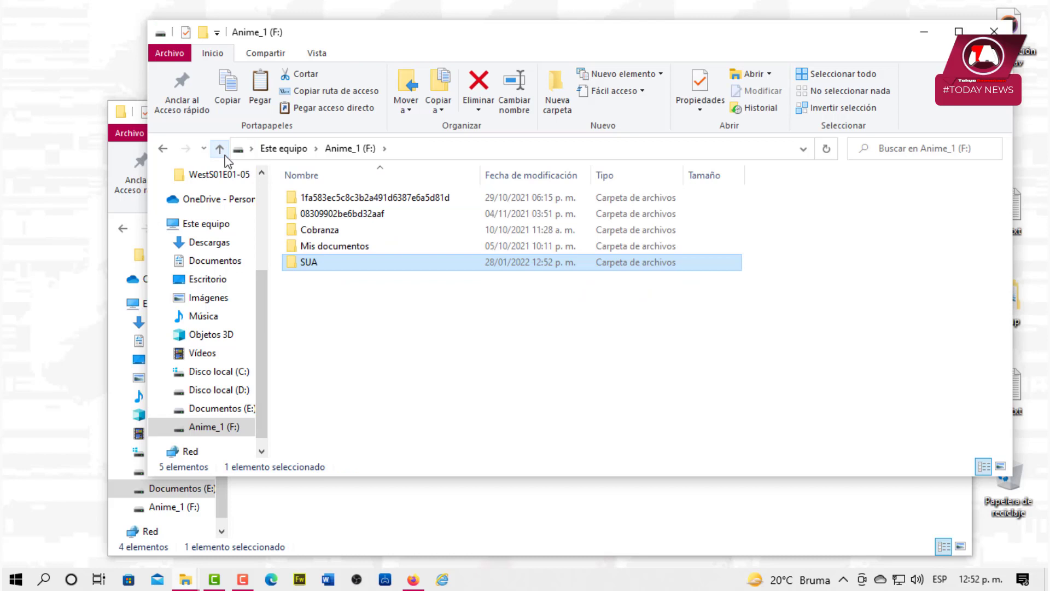
pyautogui.hotkey('shift', 'Delete')
pyautogui.press('Return')
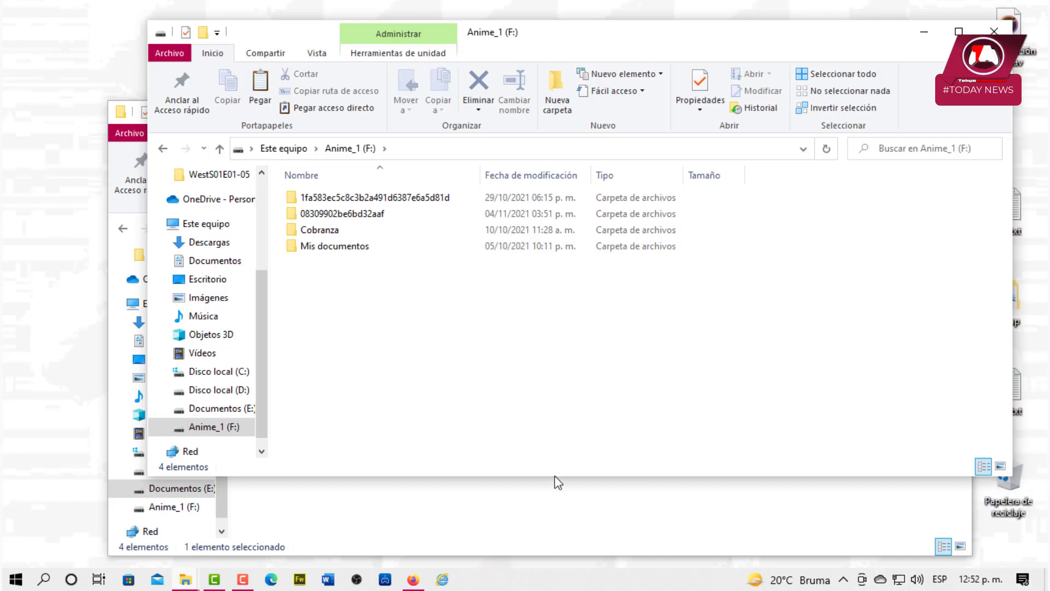
pyautogui.click(253, 581)
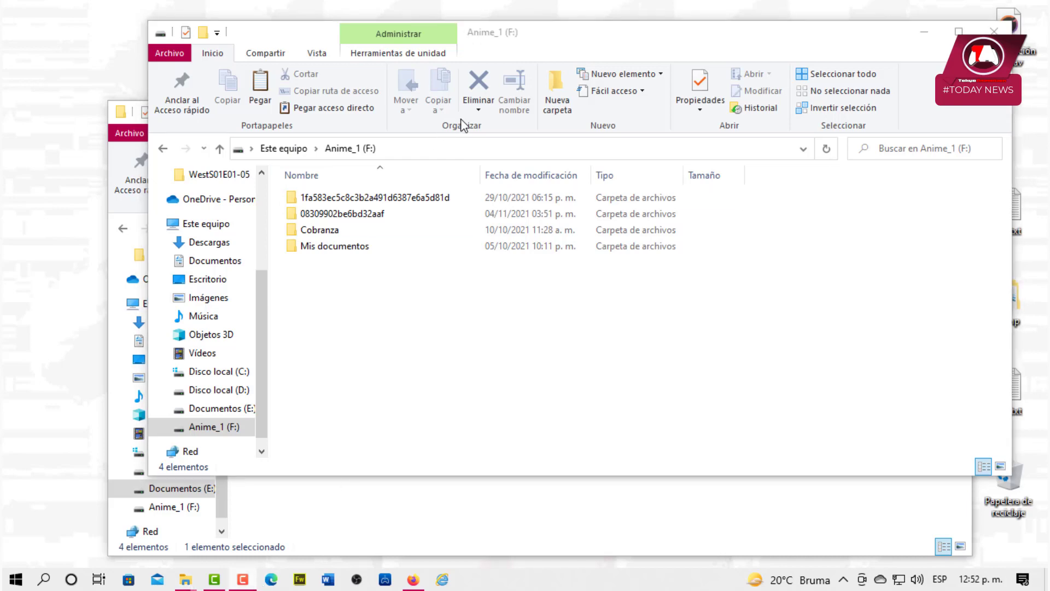